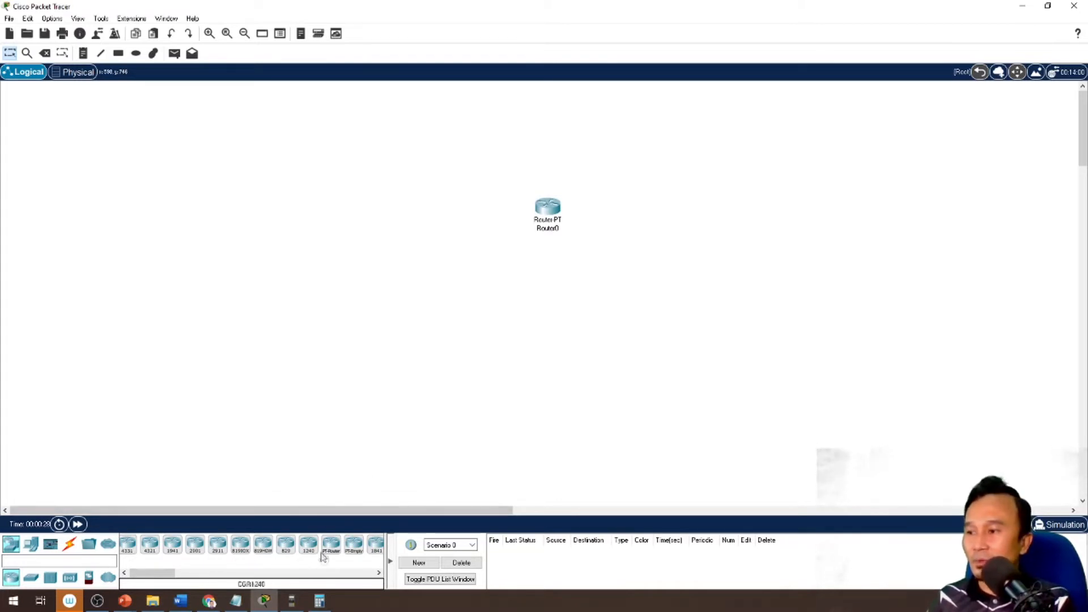
Add a second generic PT router directly below Router0 in the workspace
left_click_drag(327, 555, 550, 325)
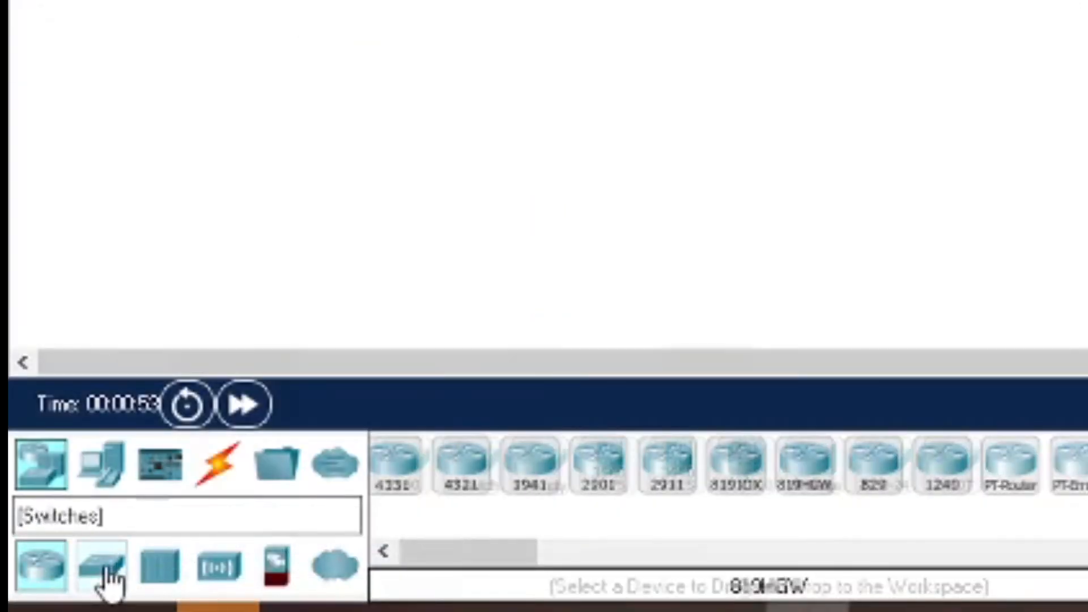
Try to place 2950-24 switches in a column beside the two routers
left_click(31, 579)
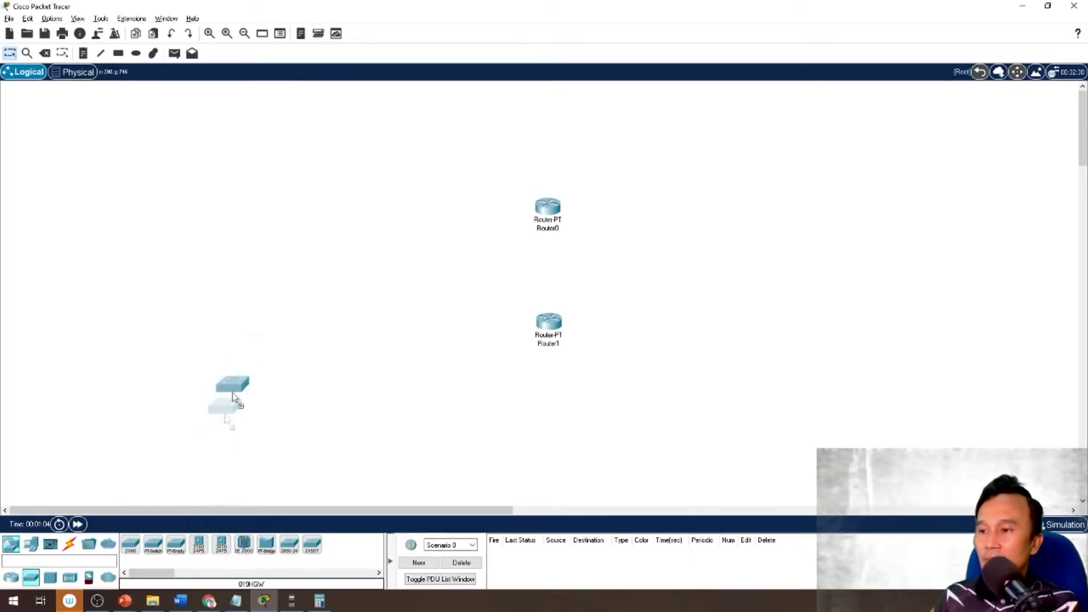
left_click_drag(229, 398, 291, 541)
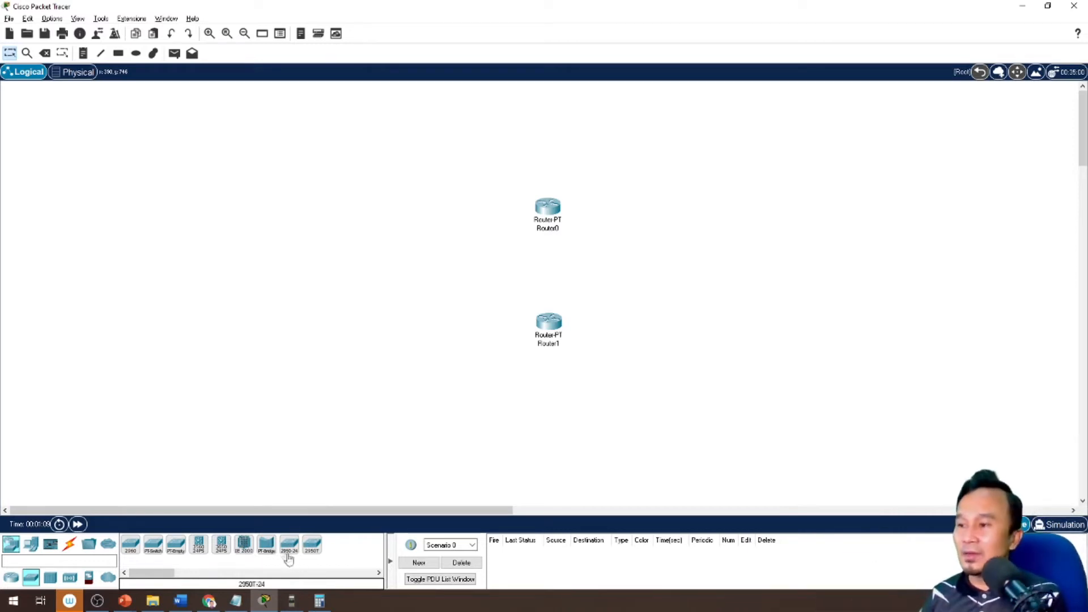
left_click_drag(287, 555, 395, 170)
left_click_drag(294, 551, 397, 275)
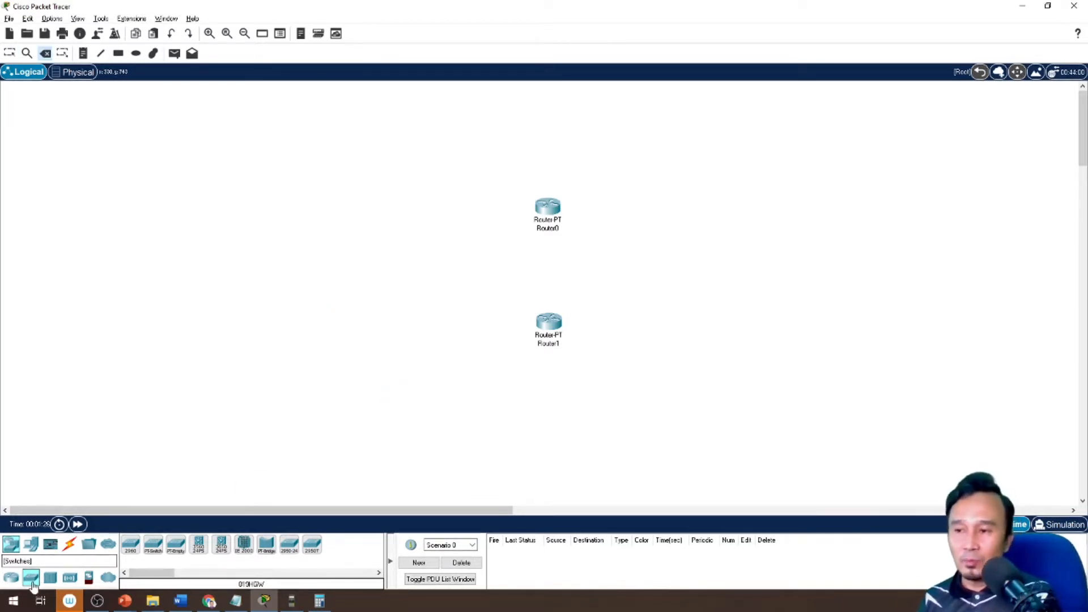
left_click(115, 563)
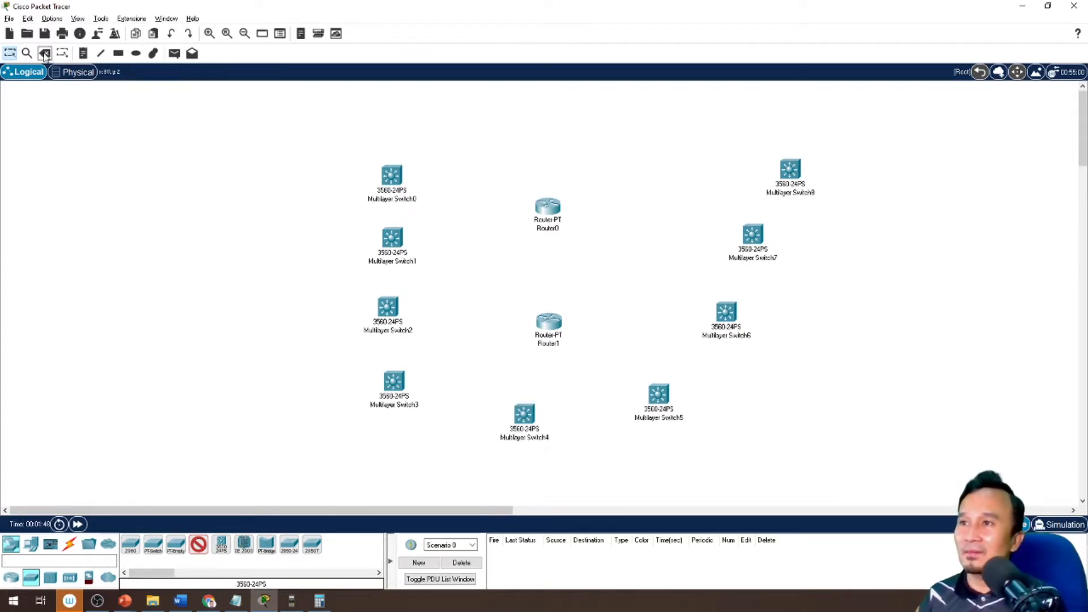
Delete the column of four 3560-24PS switches beside the routers, Multilayer Switch0 through Multilayer Switch3
left_click(392, 174)
key("Return")
key("Escape")
left_click_drag(321, 156, 472, 433)
key("Delete")
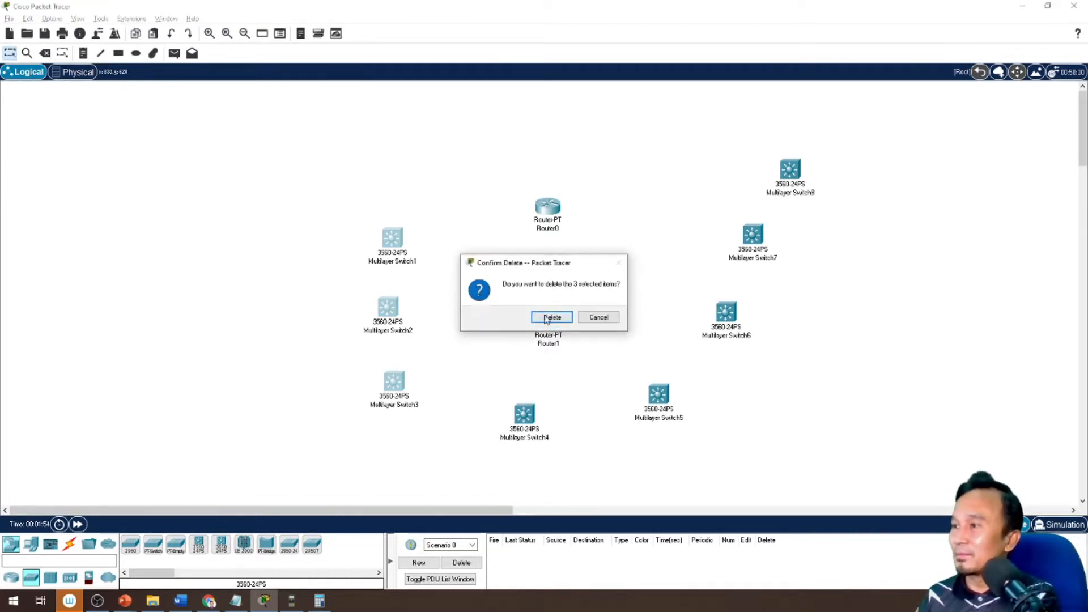
left_click(548, 318)
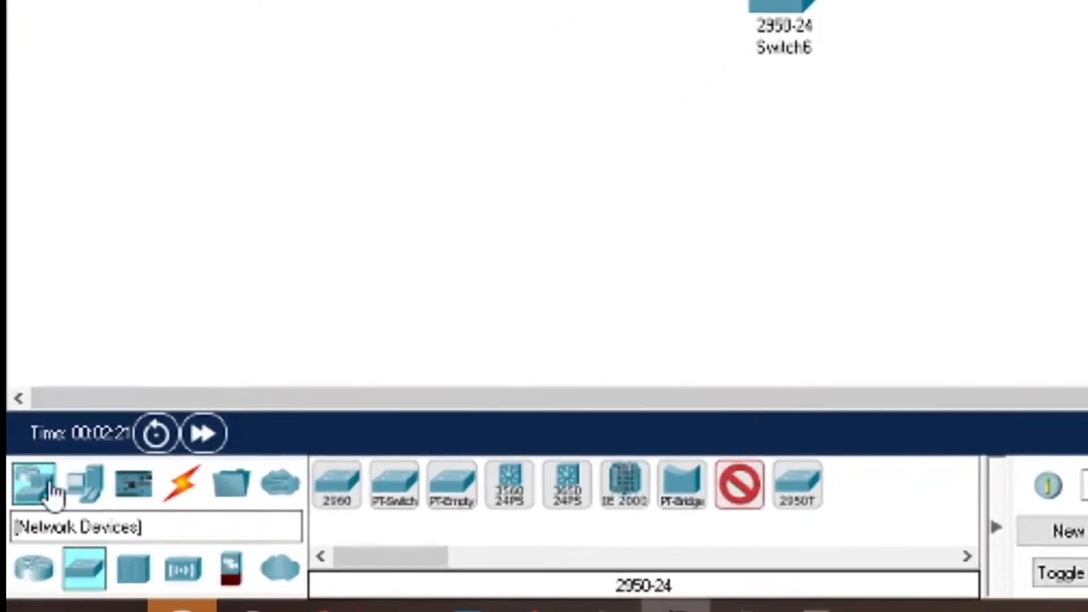
Place eight generic PCs in a column beside the 2950-24 switches, two for each switch
left_click(34, 567)
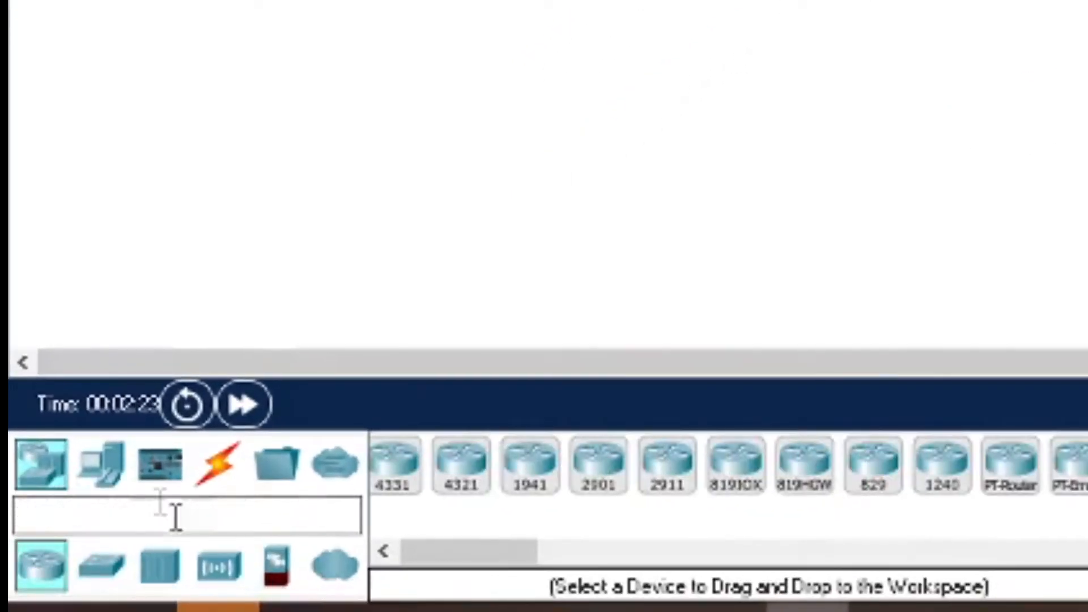
left_click(95, 463)
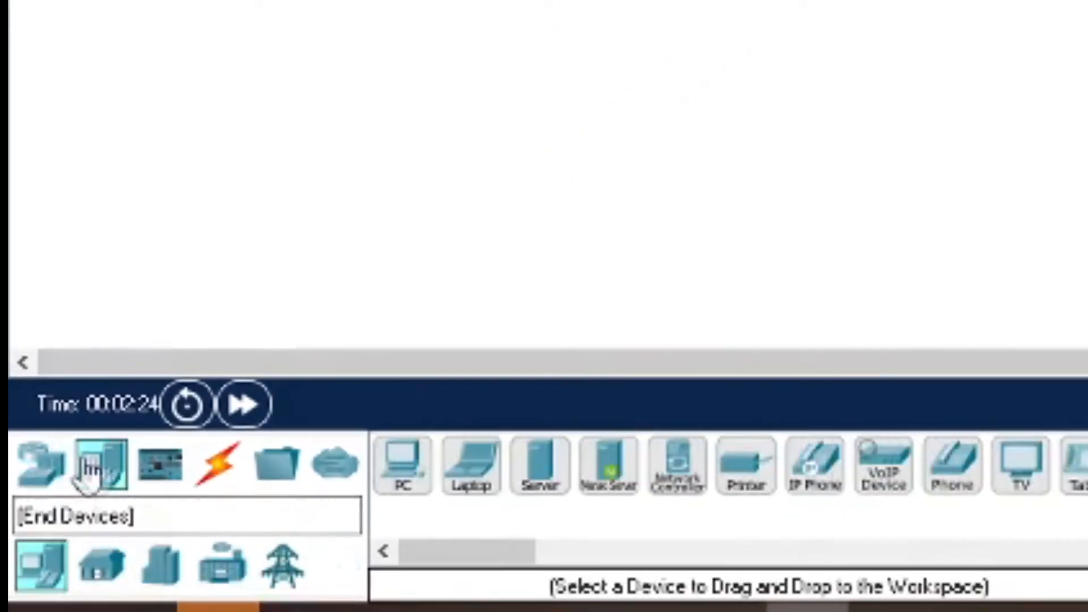
left_click(50, 470)
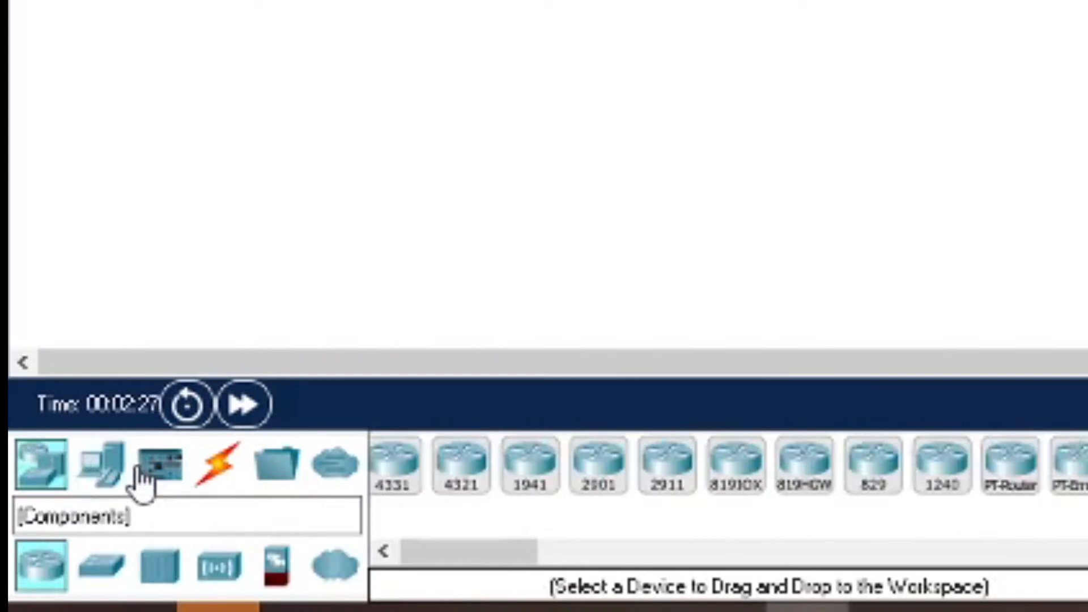
left_click(114, 476)
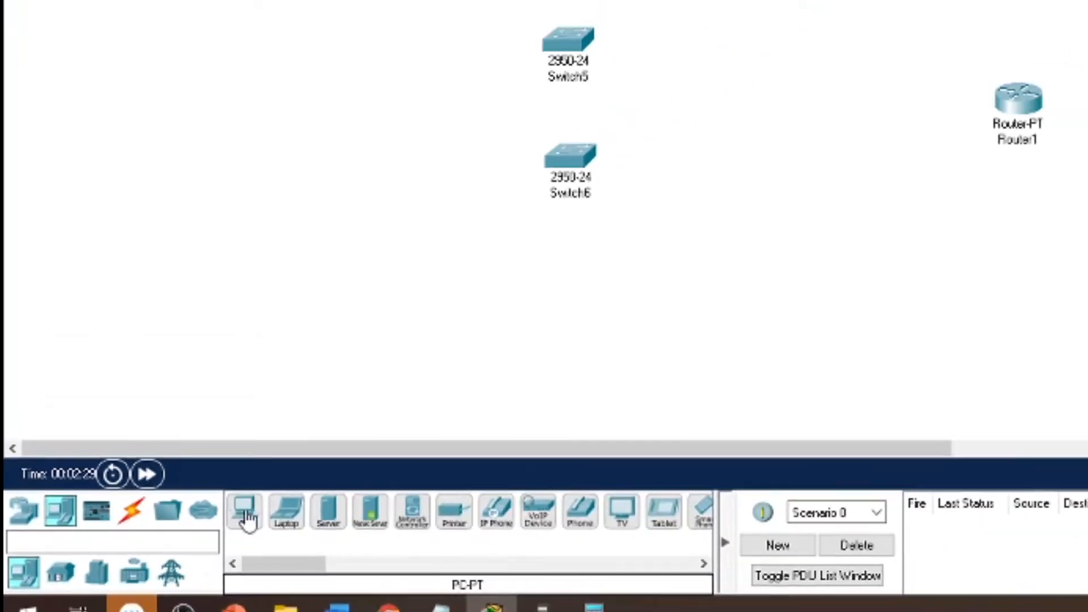
left_click(245, 515)
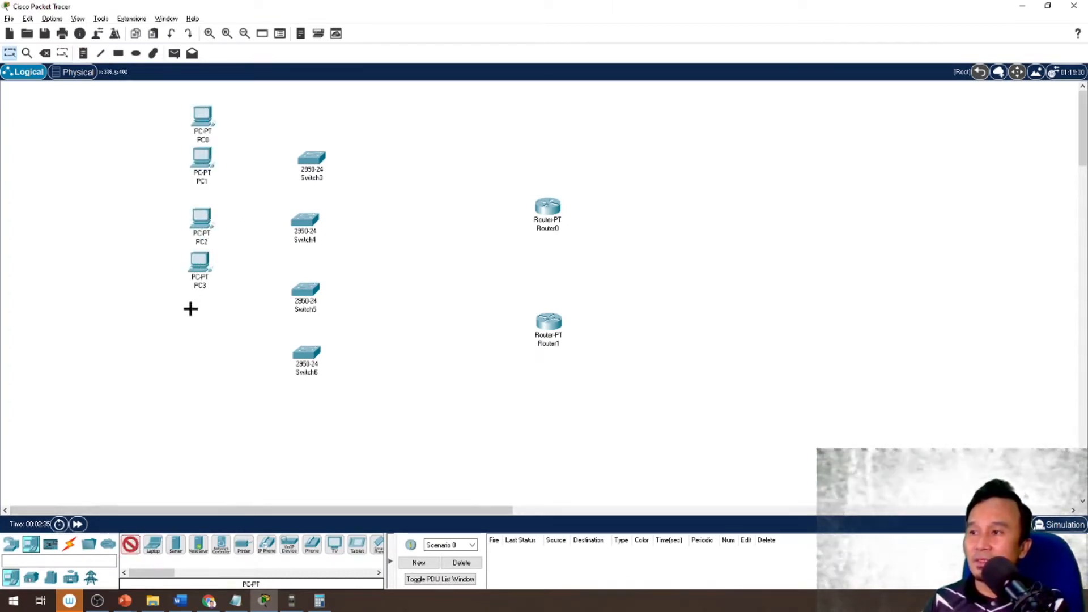
left_click(191, 345)
left_click(189, 409)
left_click(187, 458)
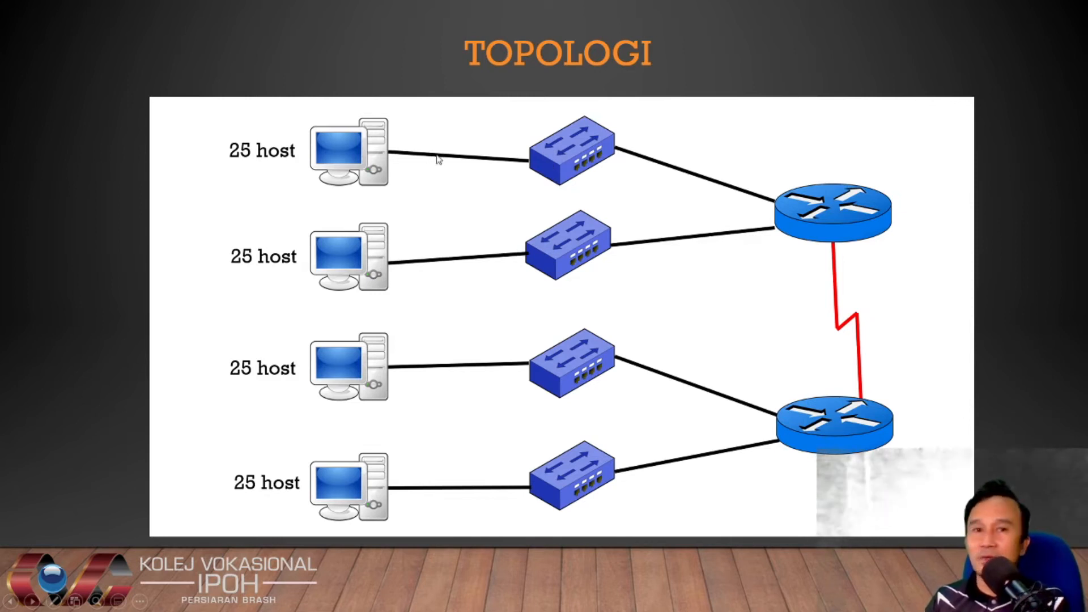
Return to Packet Tracer and connect Switch3 FastEthernet0/1 to PC0 FastEthernet0 with a copper straight-through cable
key("alt+Tab")
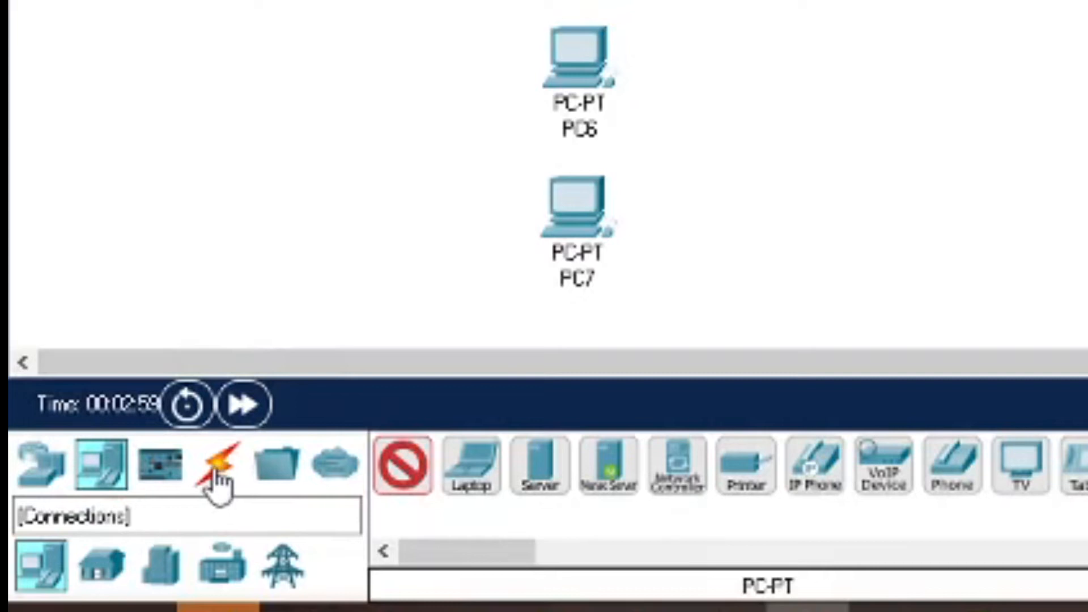
left_click(222, 473)
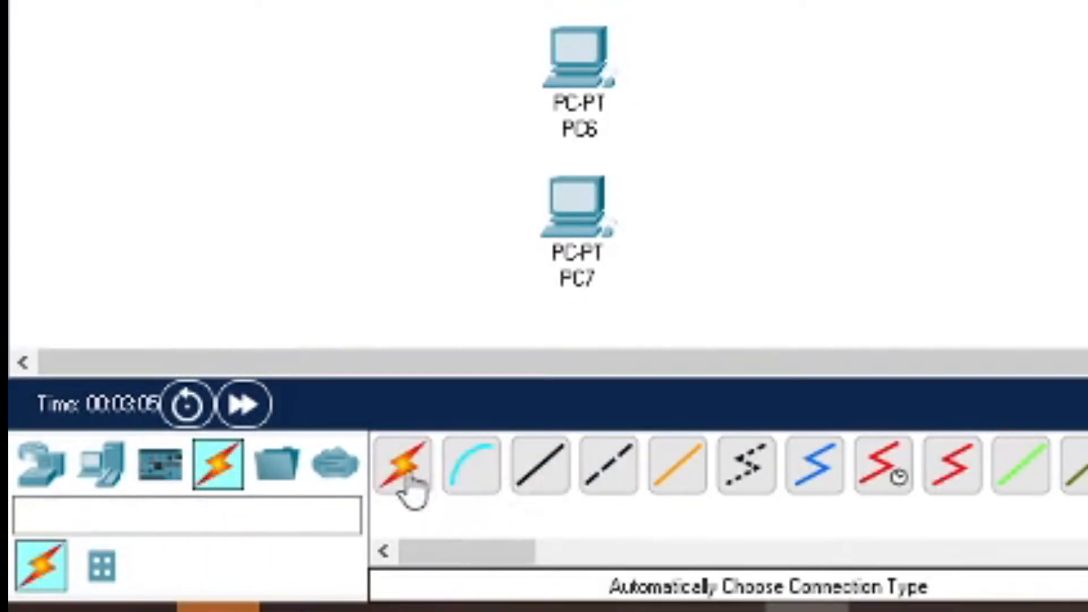
left_click(558, 478)
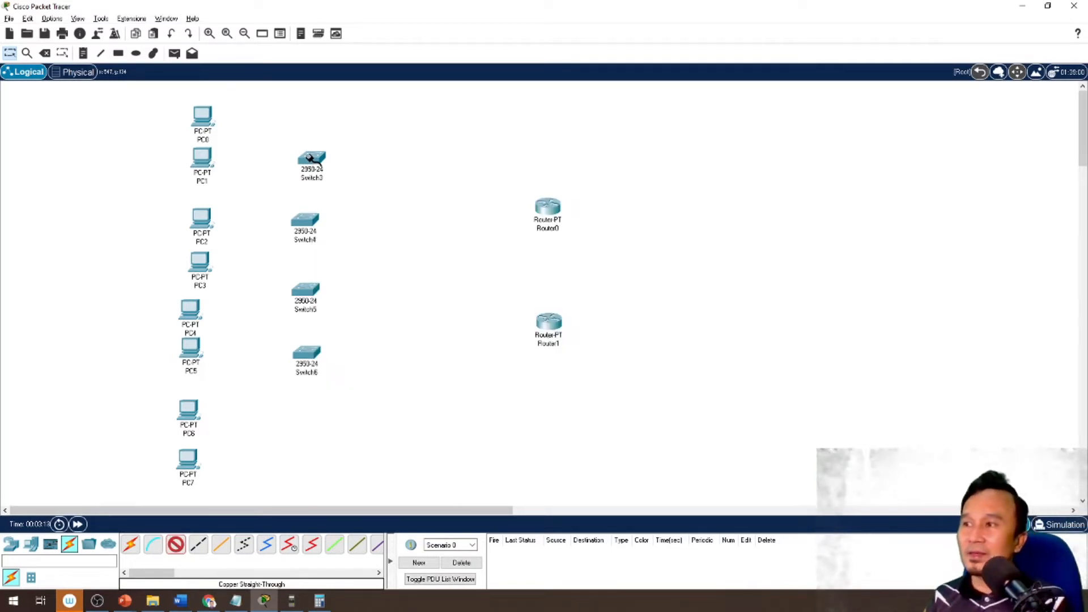
left_click(311, 158)
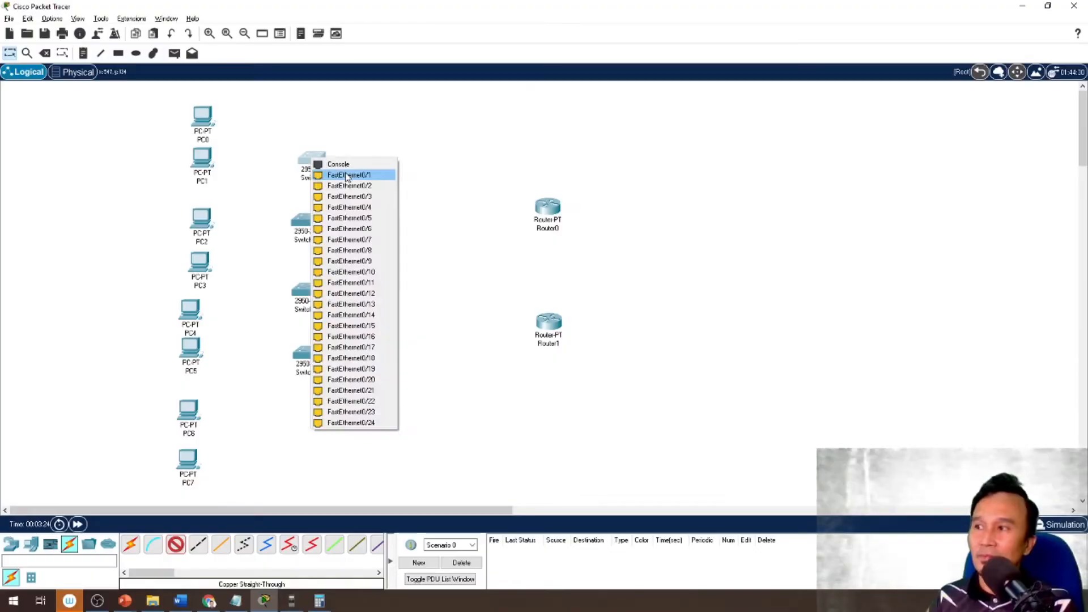
left_click(583, 45)
left_click(206, 112)
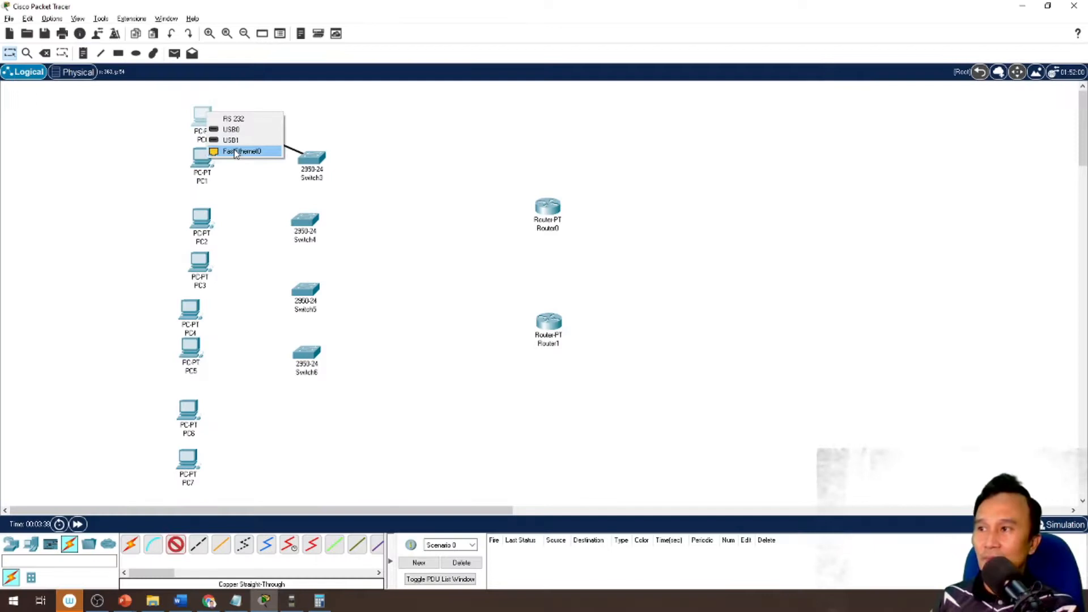
left_click(515, 445)
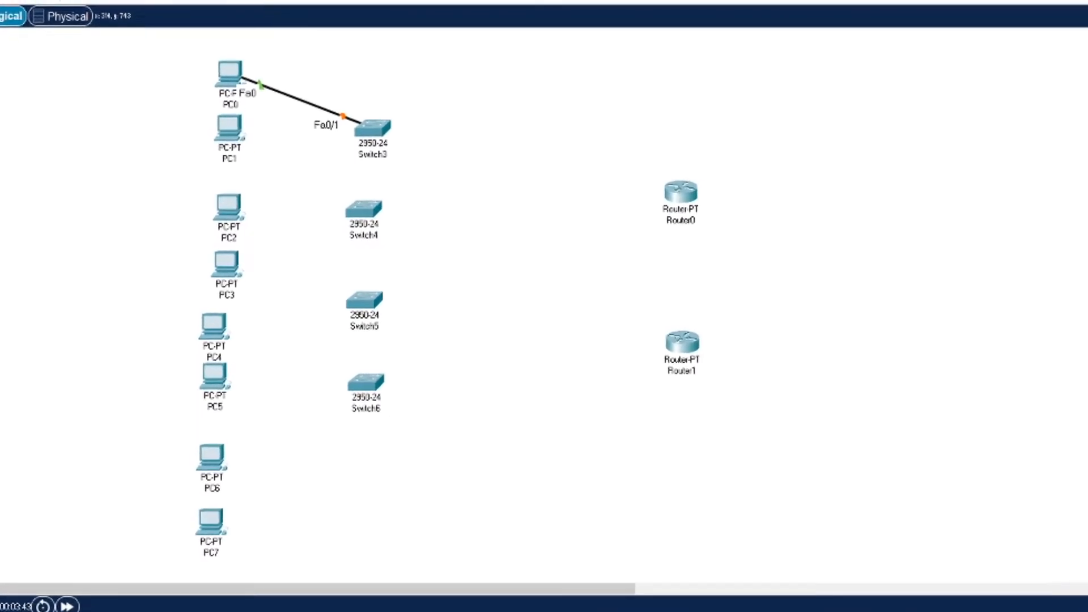
Connect Switch3 FastEthernet0/2 to PC1 FastEthernet0 with a copper straight-through cable
left_click(374, 126)
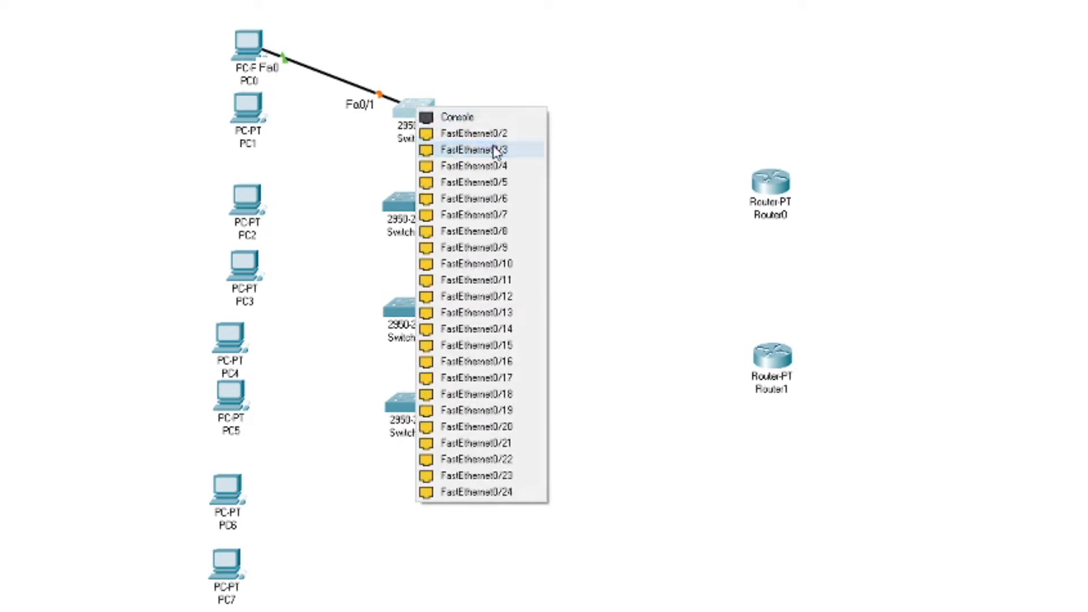
left_click(434, 134)
left_click(258, 114)
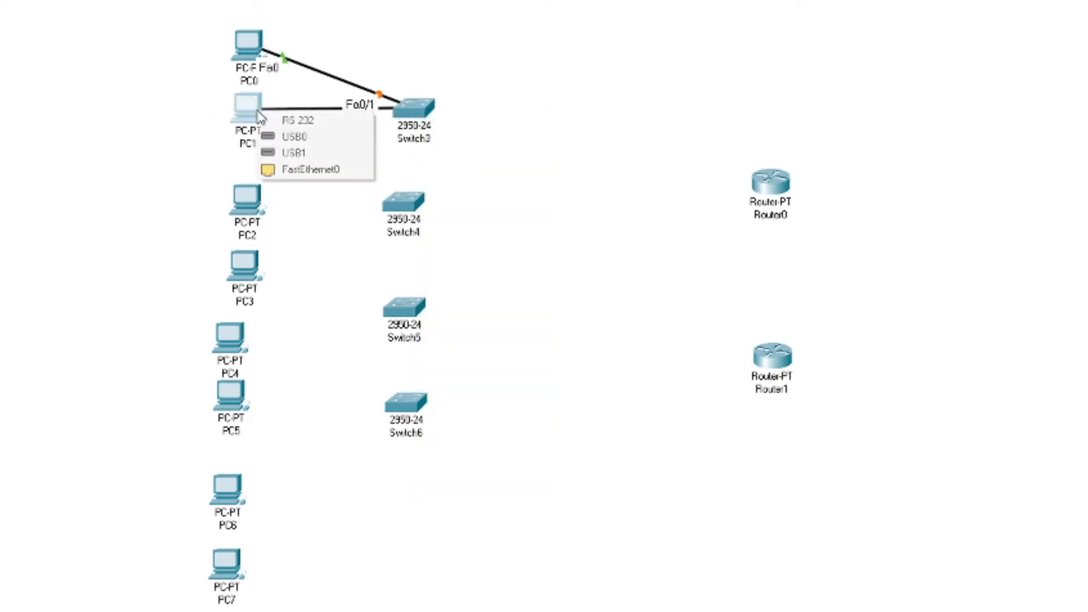
left_click(311, 172)
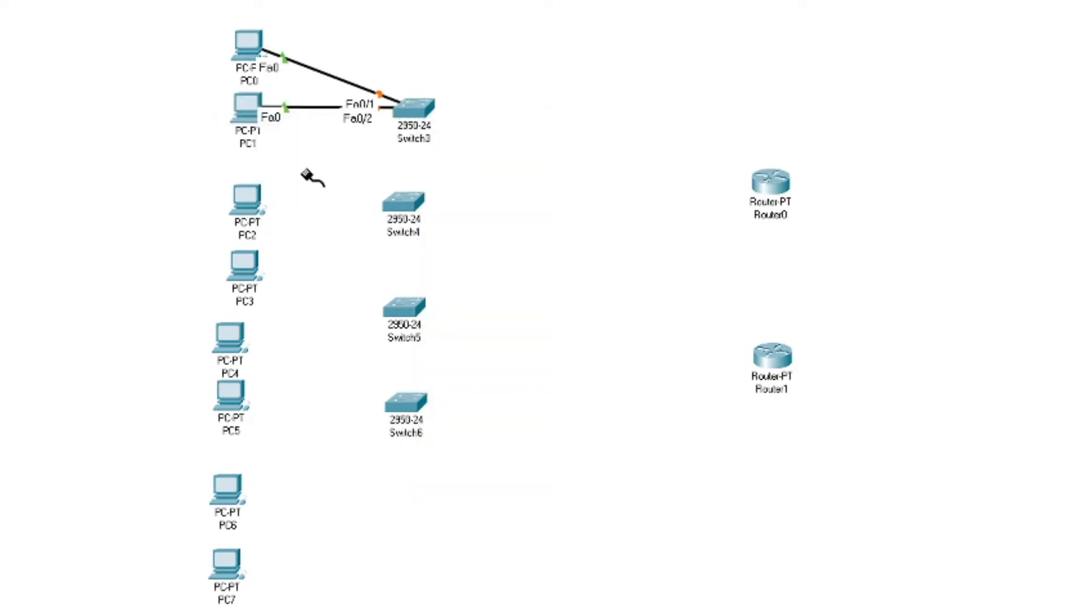
Connect Switch4 FastEthernet0/1 to PC2 and FastEthernet0/2 to PC3 with straight-through cables, using FastEthernet0 on both PCs
left_click(404, 201)
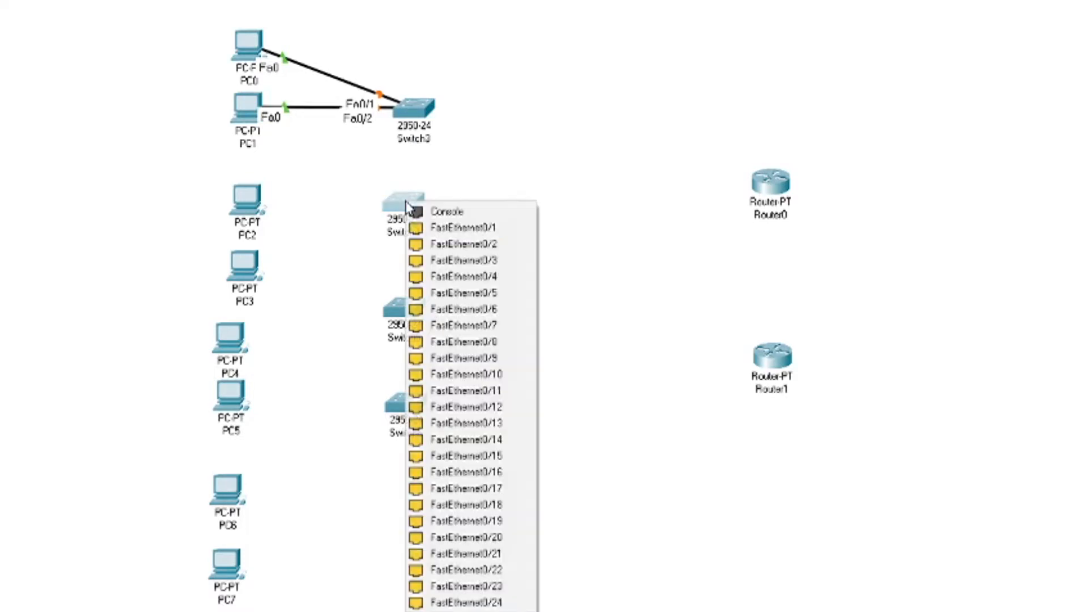
left_click(446, 231)
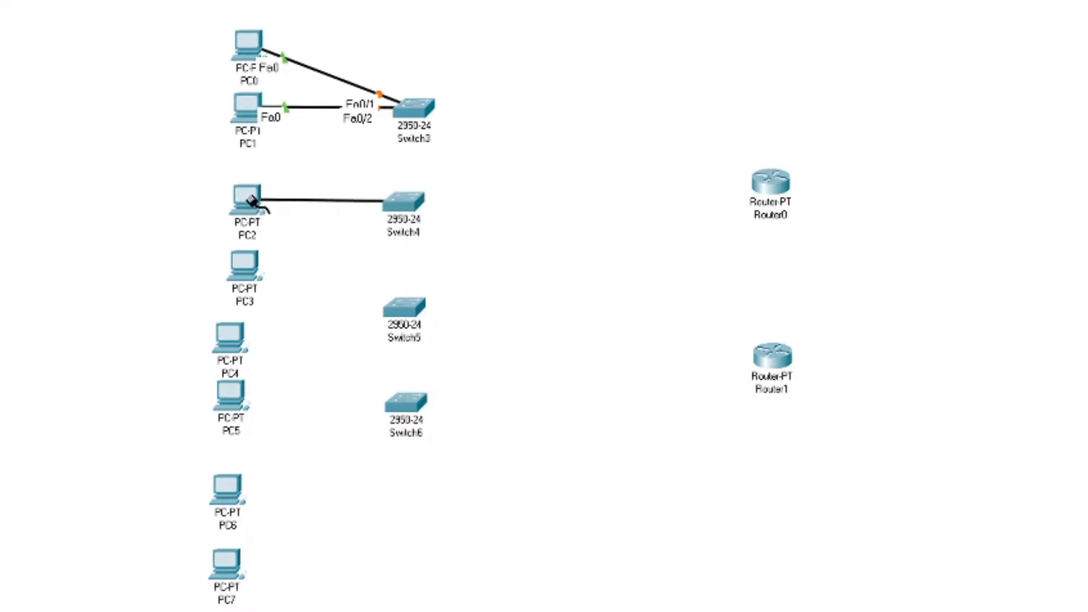
left_click(254, 202)
left_click(313, 259)
left_click(396, 201)
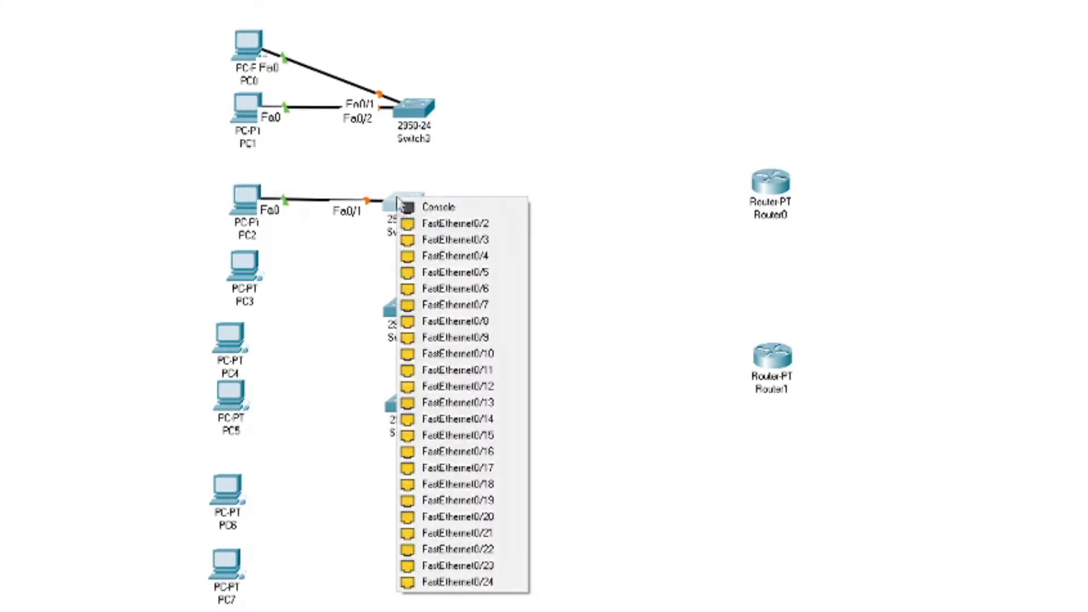
left_click(433, 223)
left_click(261, 265)
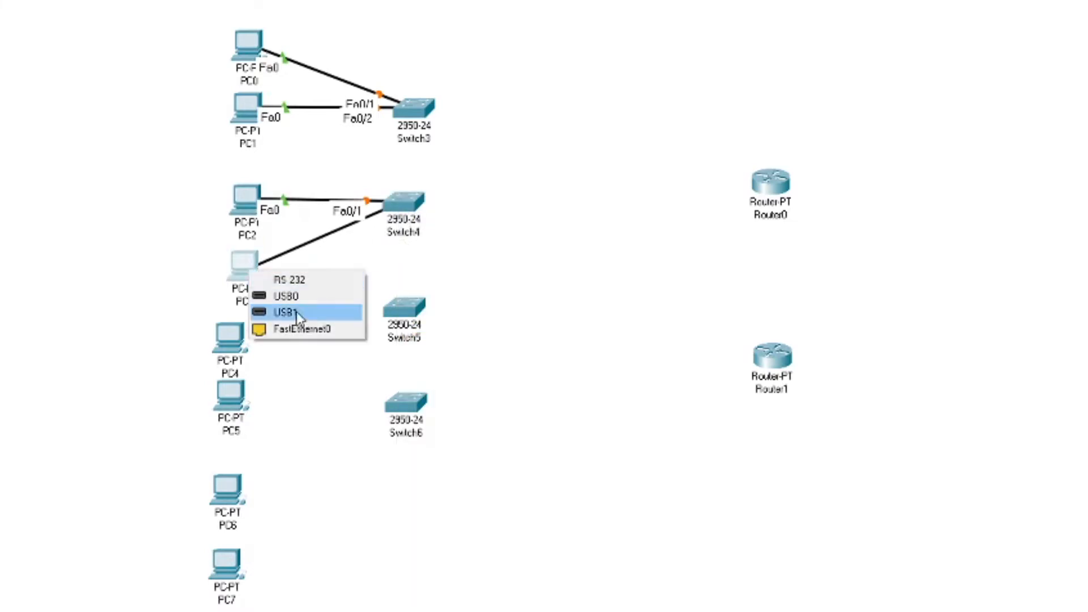
left_click(296, 329)
Connect Switch5 FastEthernet0/1 to PC4 and FastEthernet0/2 to PC5 with straight-through cables, using FastEthernet0 on both PCs
left_click(418, 309)
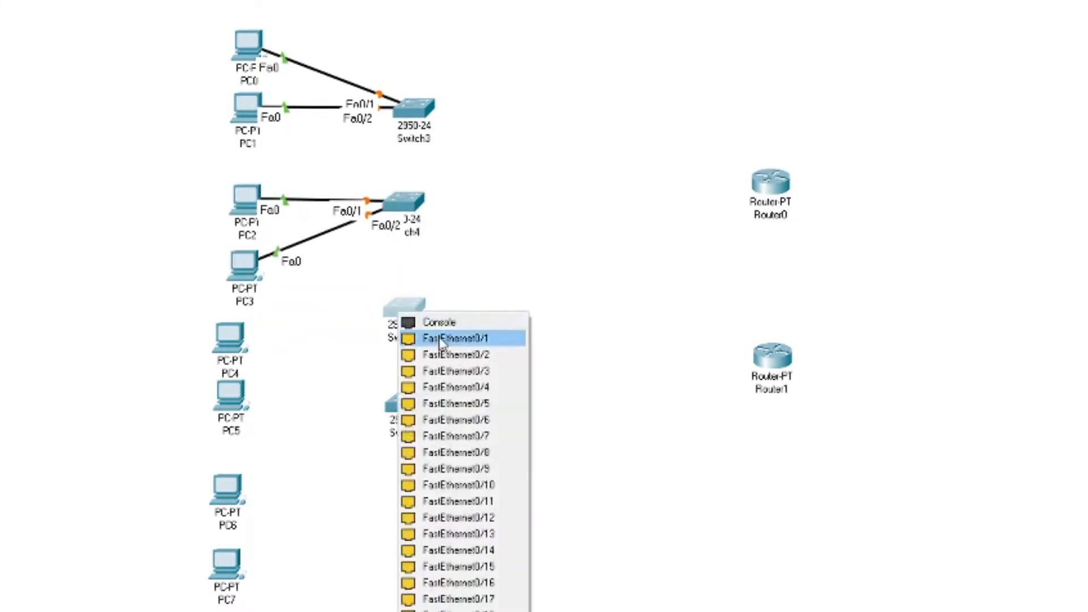
left_click(439, 339)
left_click(226, 345)
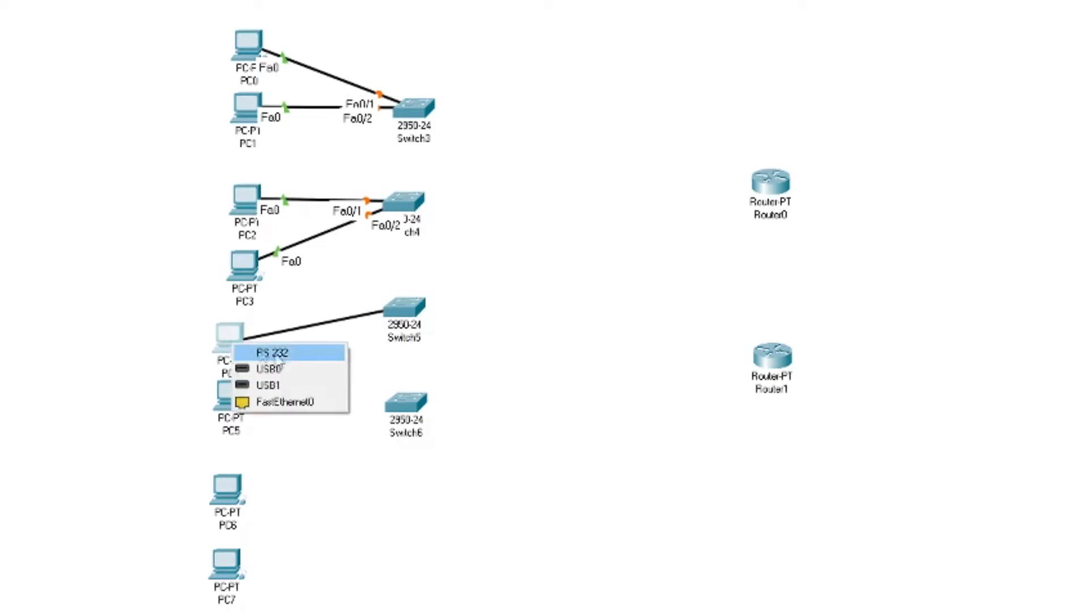
left_click(291, 407)
left_click(400, 307)
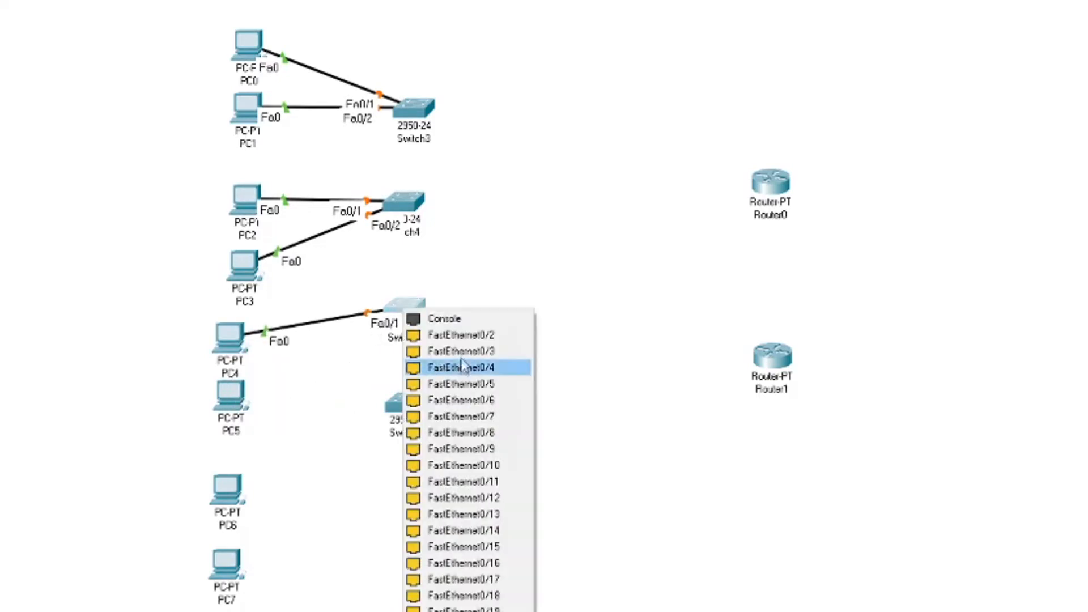
left_click(481, 334)
left_click(230, 401)
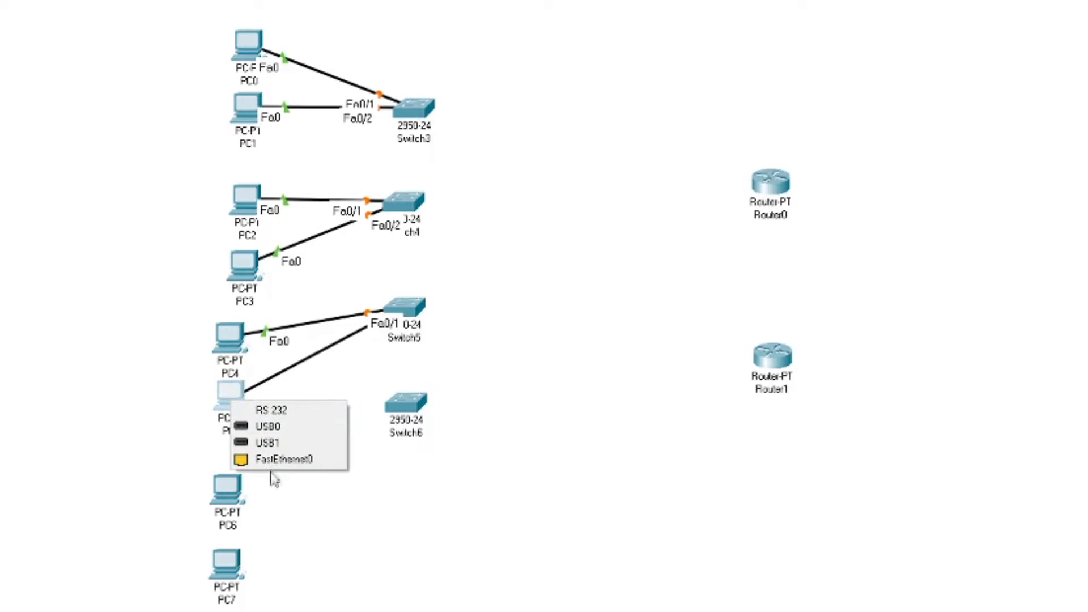
left_click(282, 460)
Connect Switch6 FastEthernet0/1 to PC6 and FastEthernet0/2 to PC7 with straight-through cables, using FastEthernet0 on both PCs
left_click(405, 403)
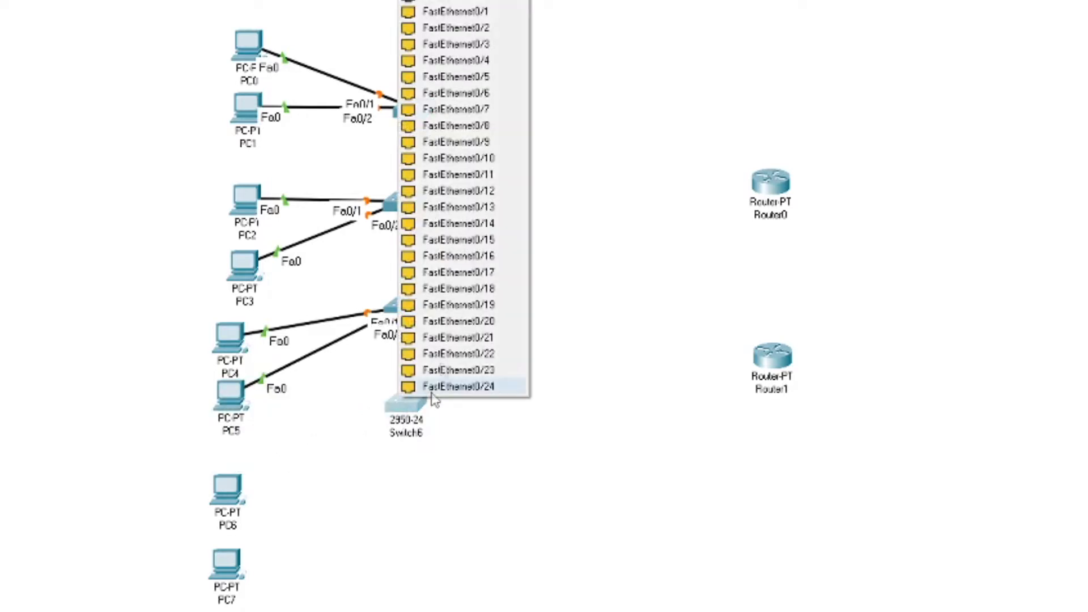
left_click(460, 28)
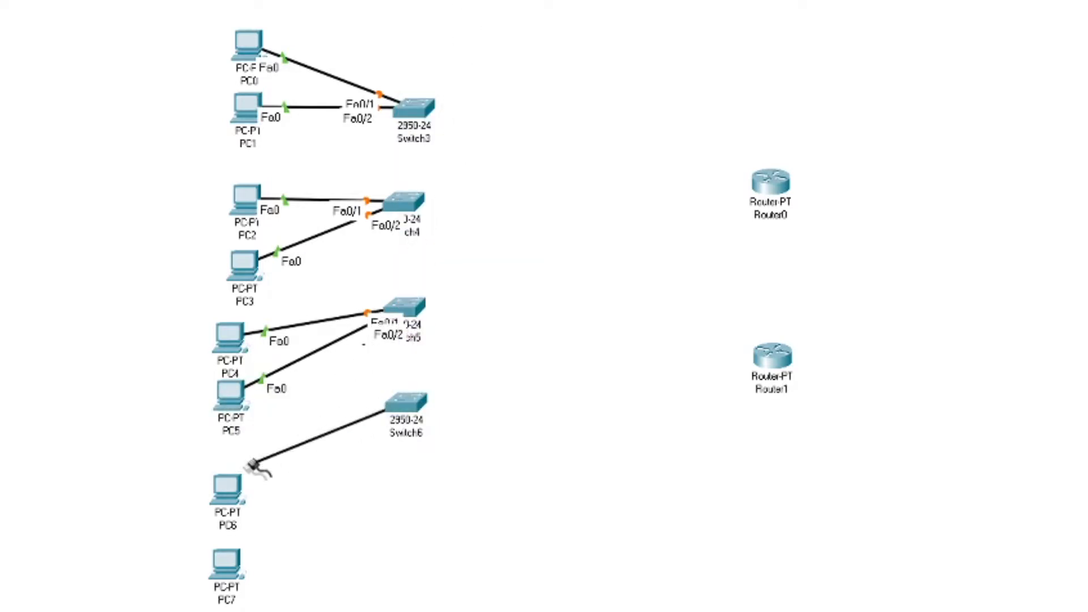
left_click(241, 488)
left_click(301, 545)
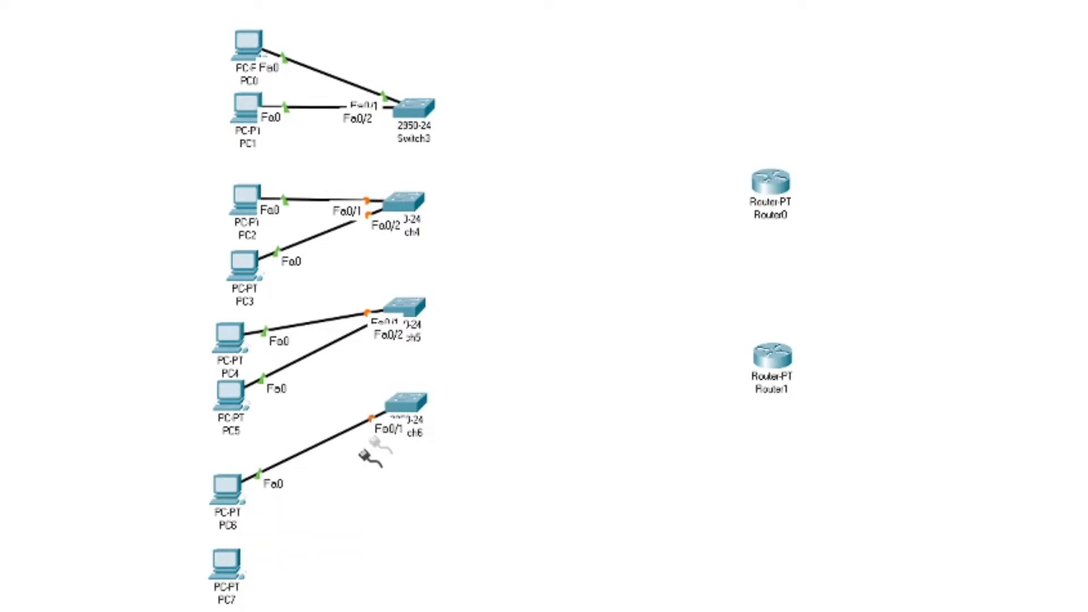
left_click(406, 402)
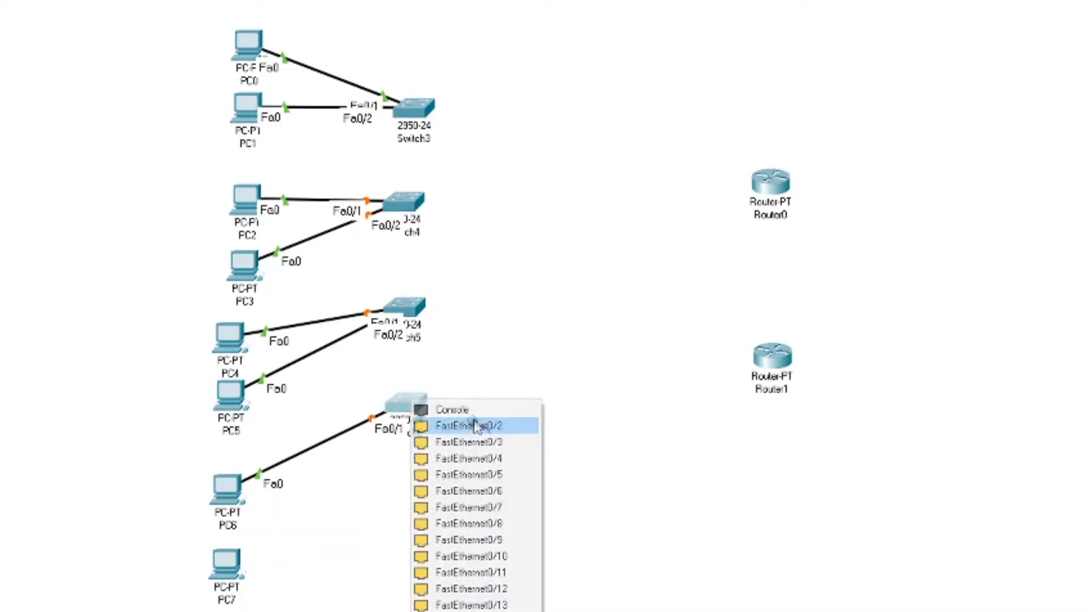
left_click(461, 423)
left_click(228, 572)
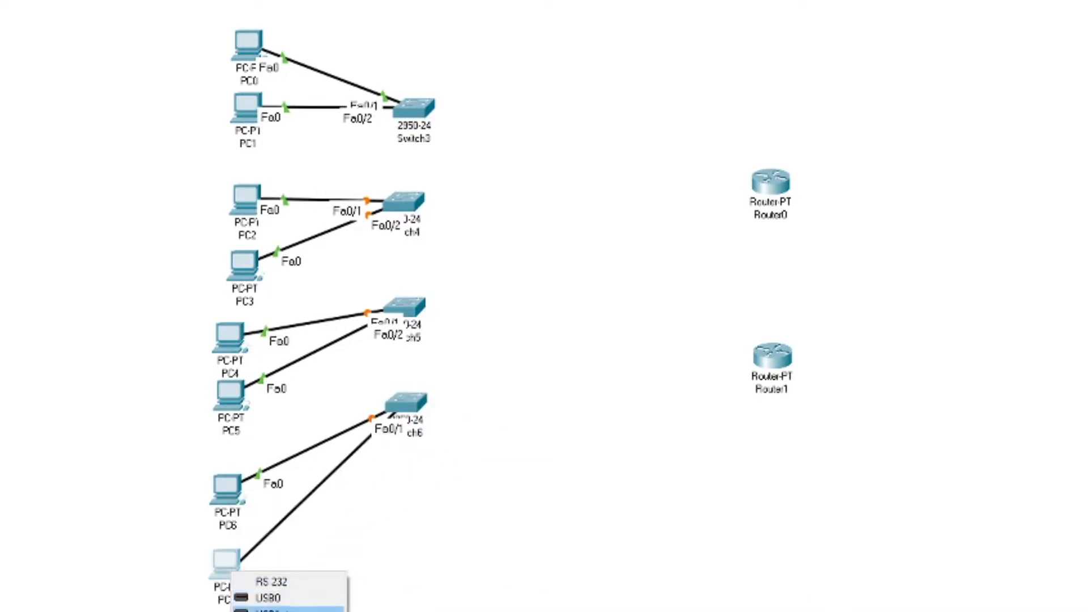
left_click(286, 609)
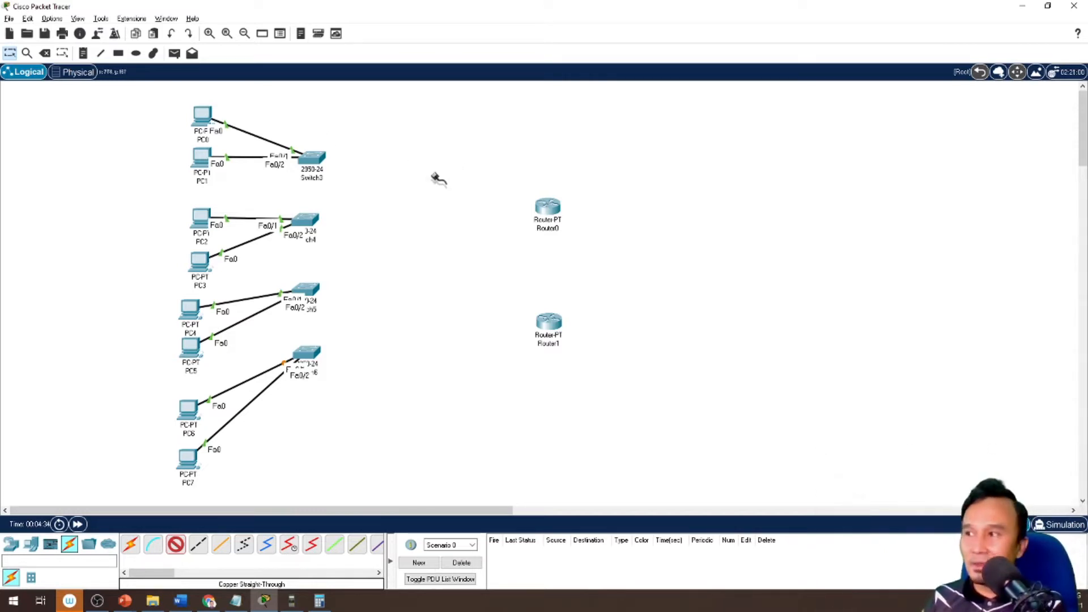
Connect Router0 FastEthernet0/0 to Switch3 FastEthernet0/24 with a copper straight-through cable
left_click(201, 545)
left_click(547, 208)
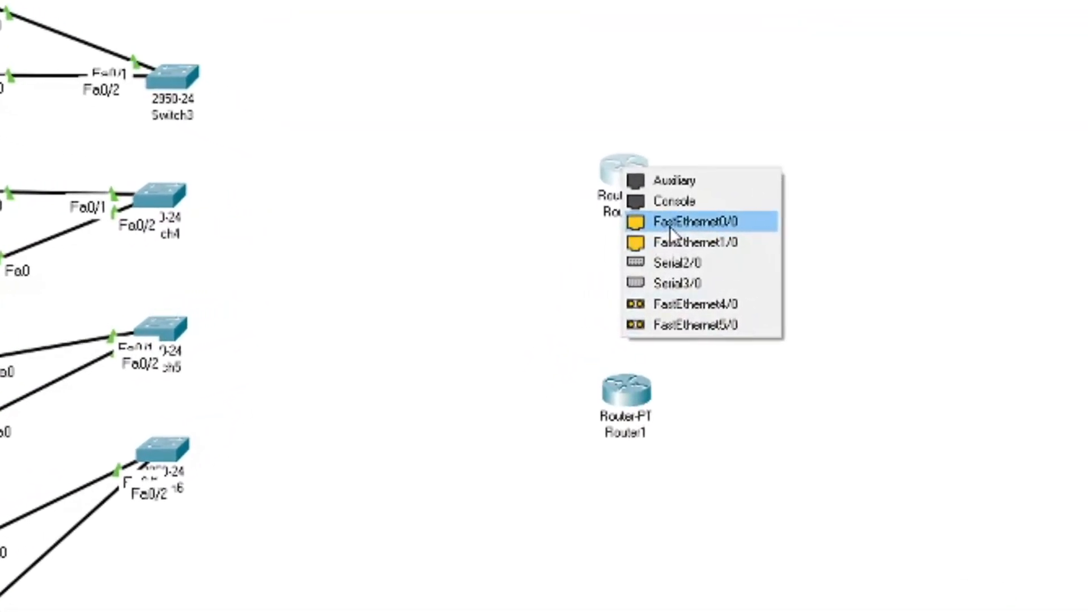
left_click(669, 224)
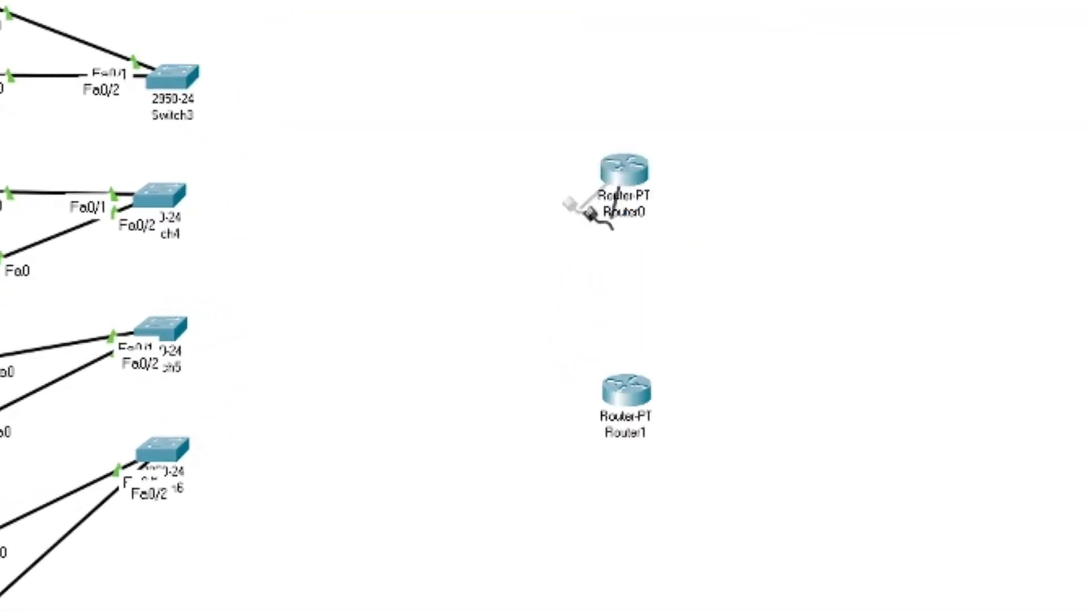
left_click(185, 83)
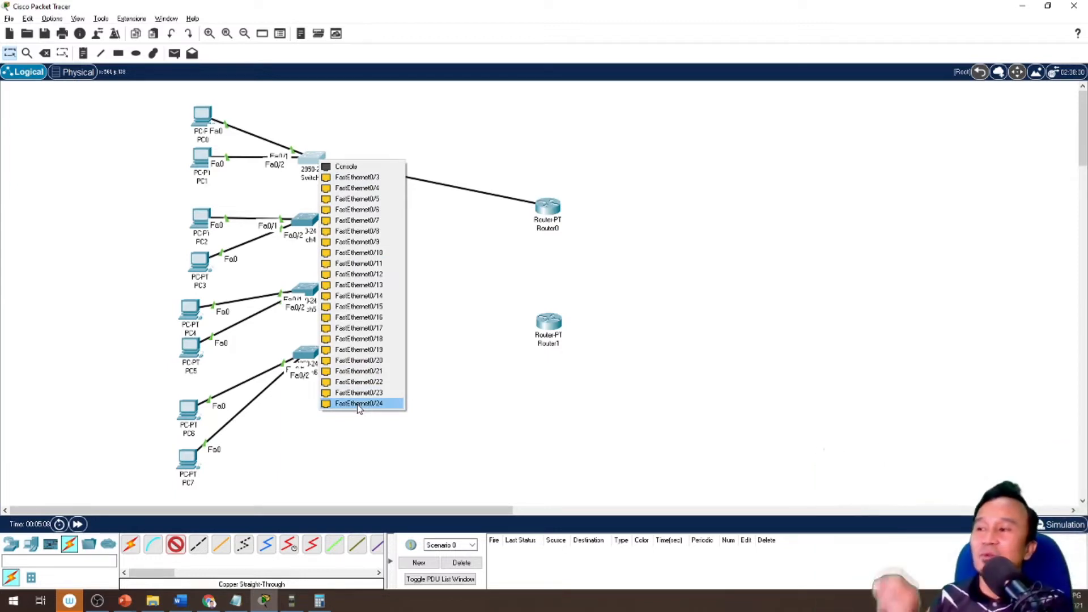
left_click(358, 404)
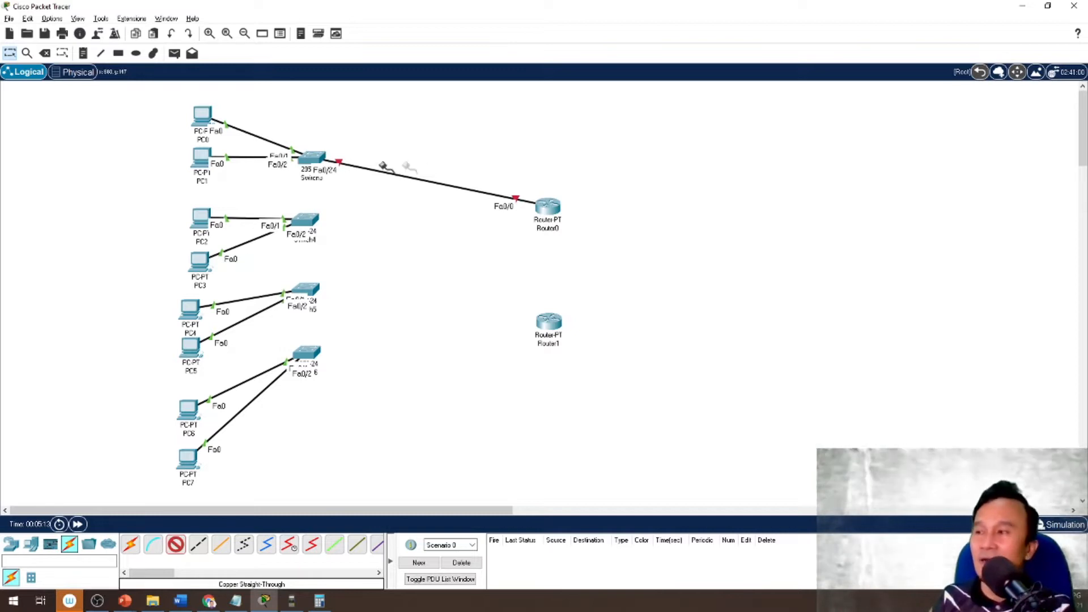
Connect Router0 FastEthernet1/0 to Switch4 FastEthernet0/24 with a copper straight-through cable
left_click(547, 207)
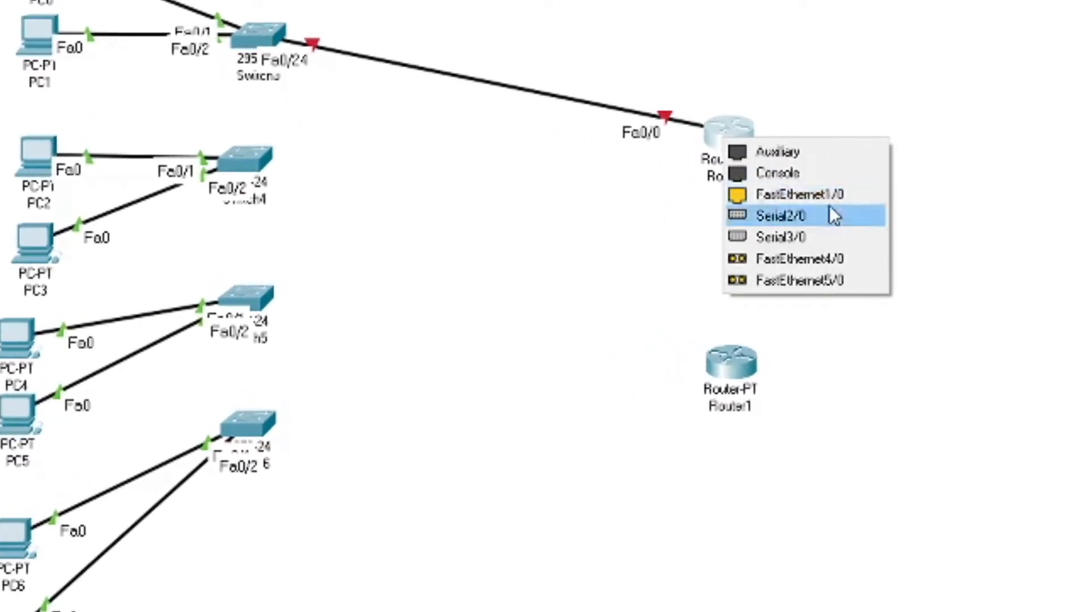
left_click(828, 198)
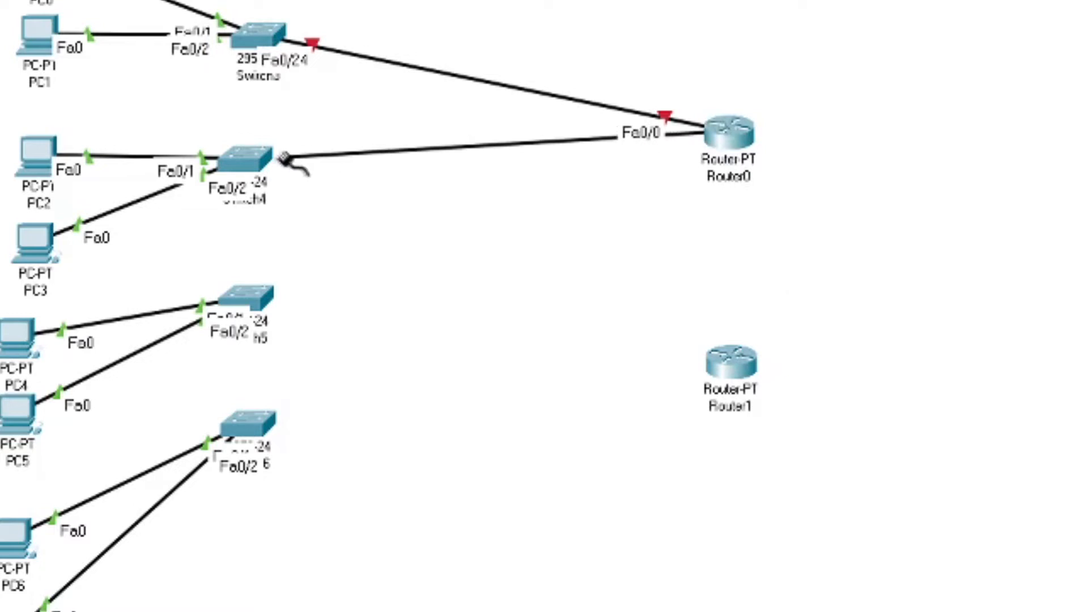
left_click(256, 161)
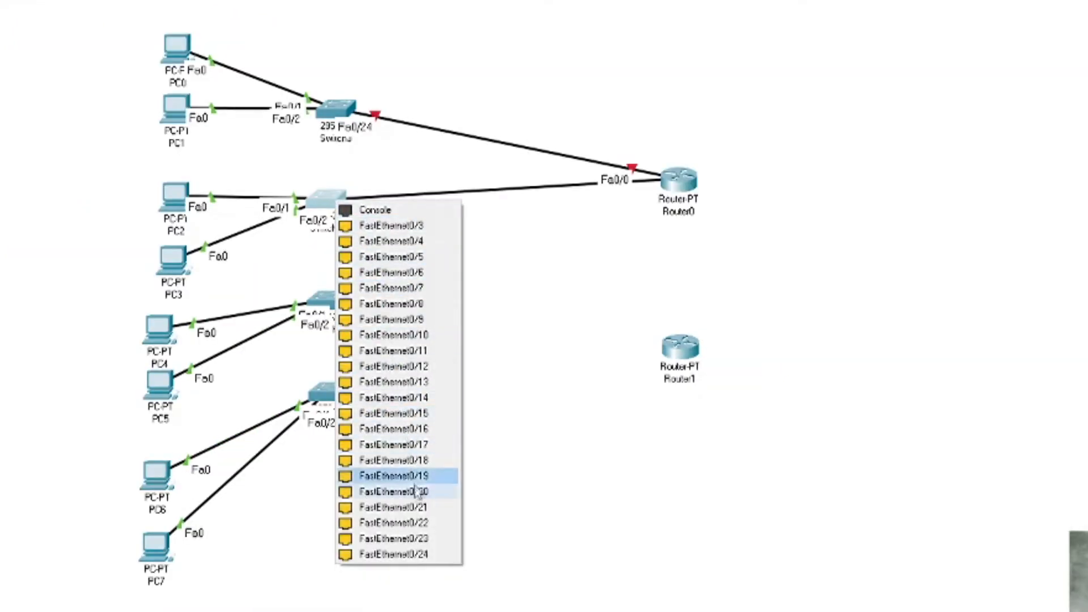
left_click(421, 555)
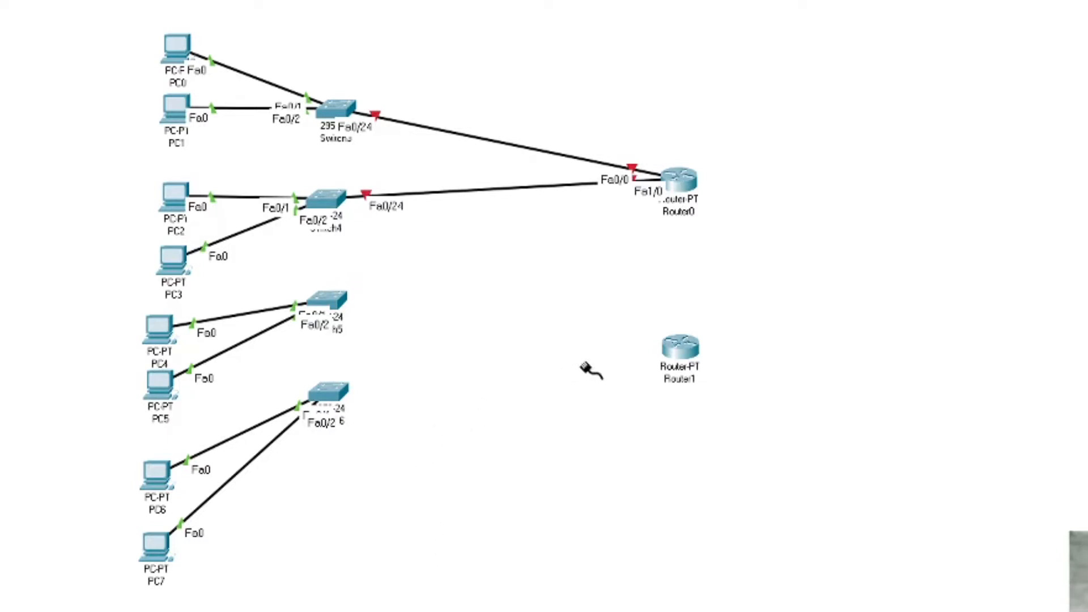
Connect Router1 FastEthernet0/0 to Switch5 FastEthernet0/24 with a copper straight-through cable
left_click(674, 355)
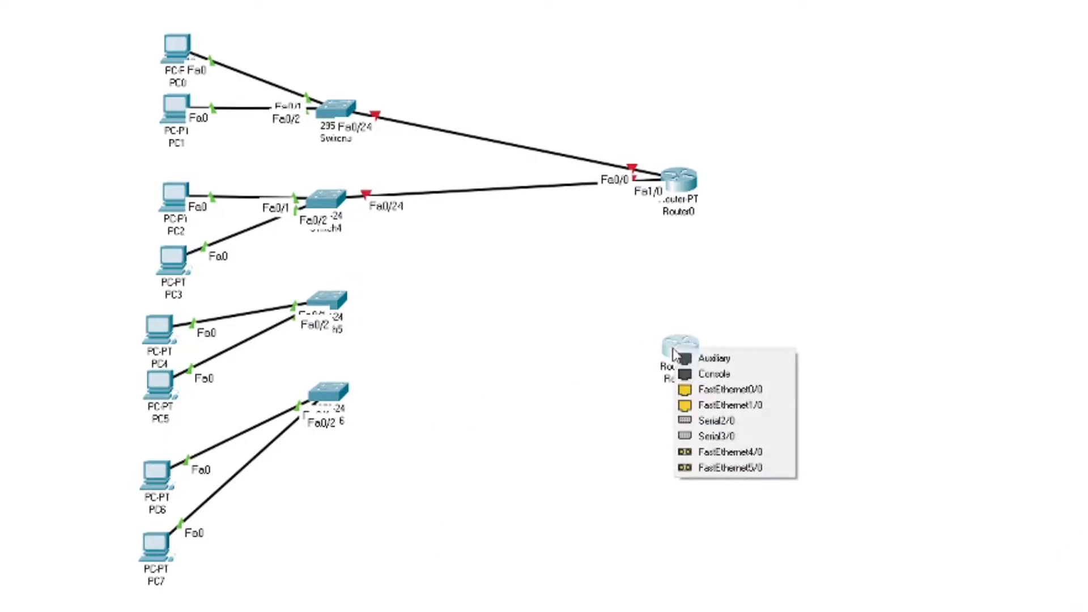
left_click(725, 391)
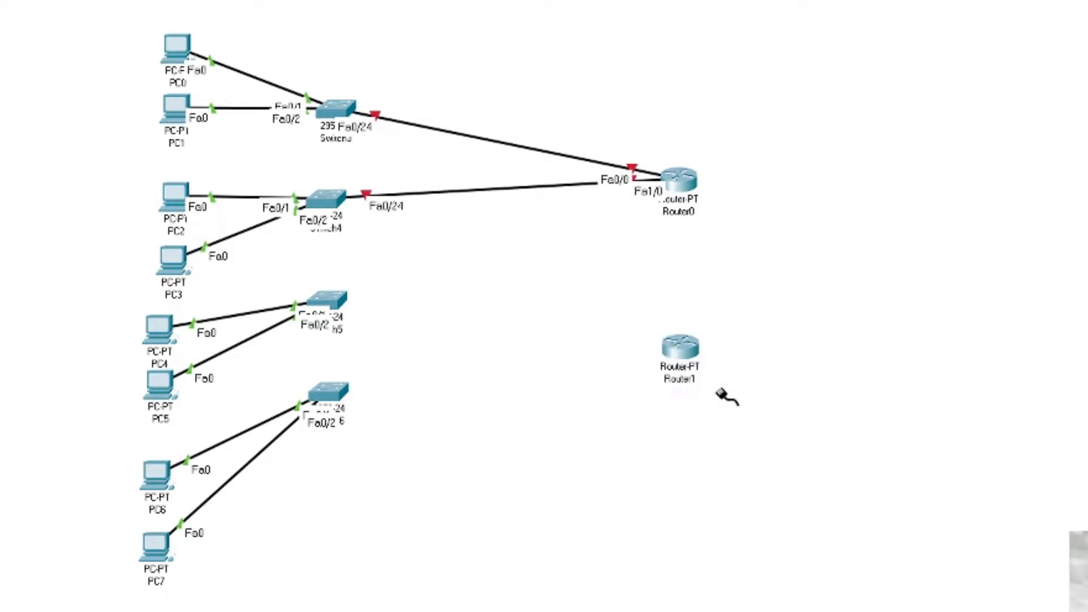
left_click(329, 306)
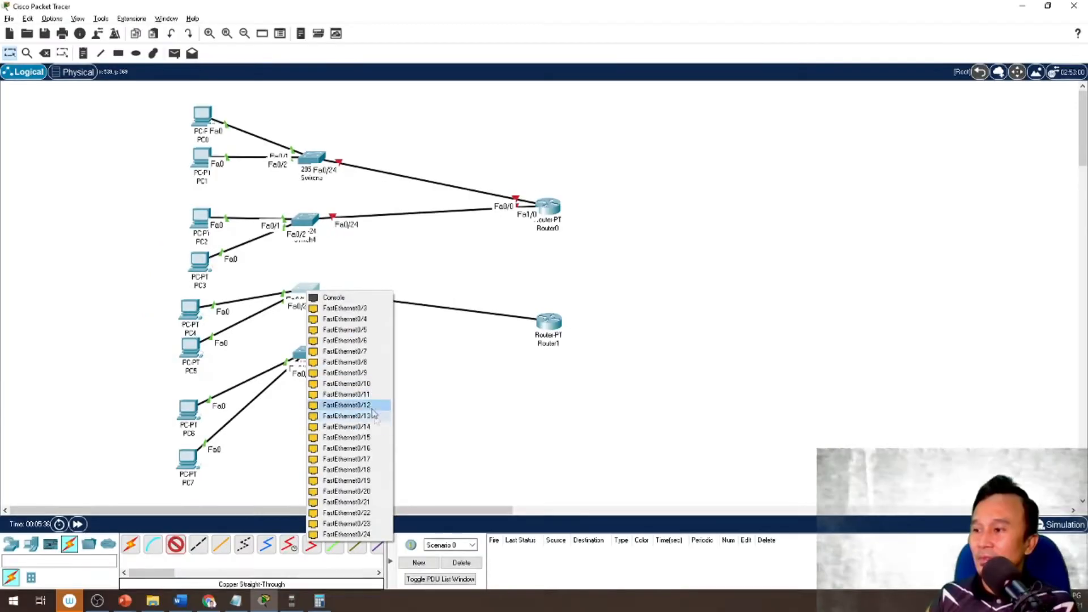
left_click(335, 536)
Connect Router1 FastEthernet1/0 to Switch6 FastEthernet0/24 with a copper straight-through cable
left_click(550, 328)
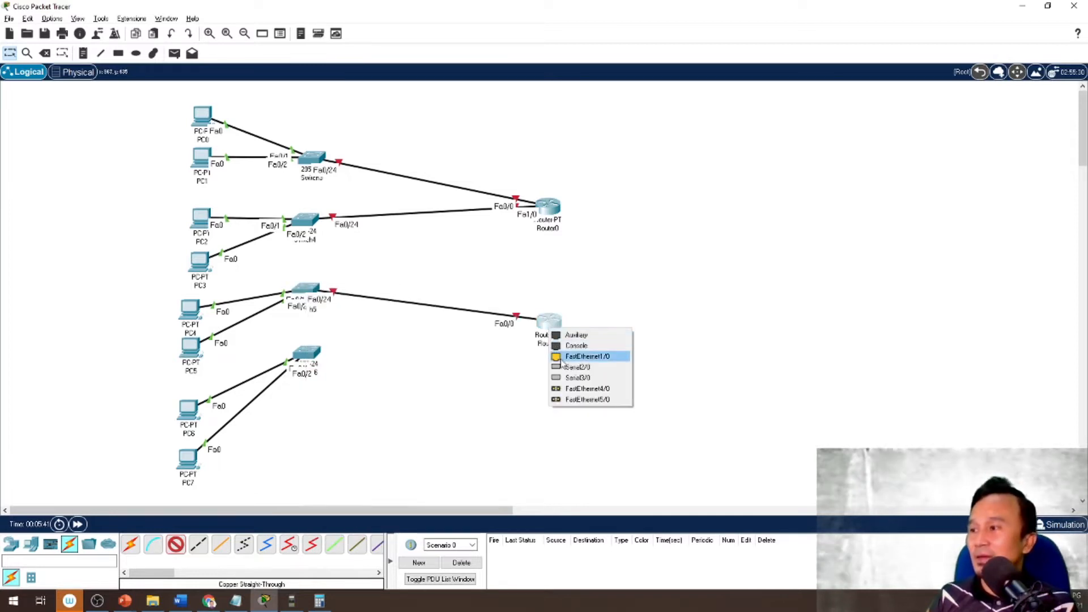
left_click(584, 356)
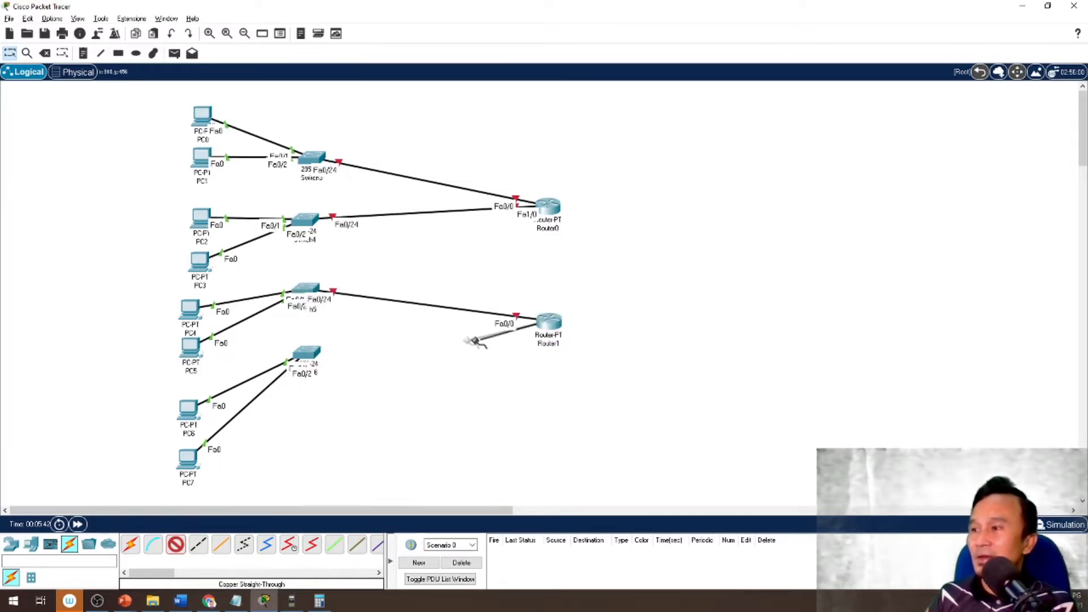
left_click(309, 356)
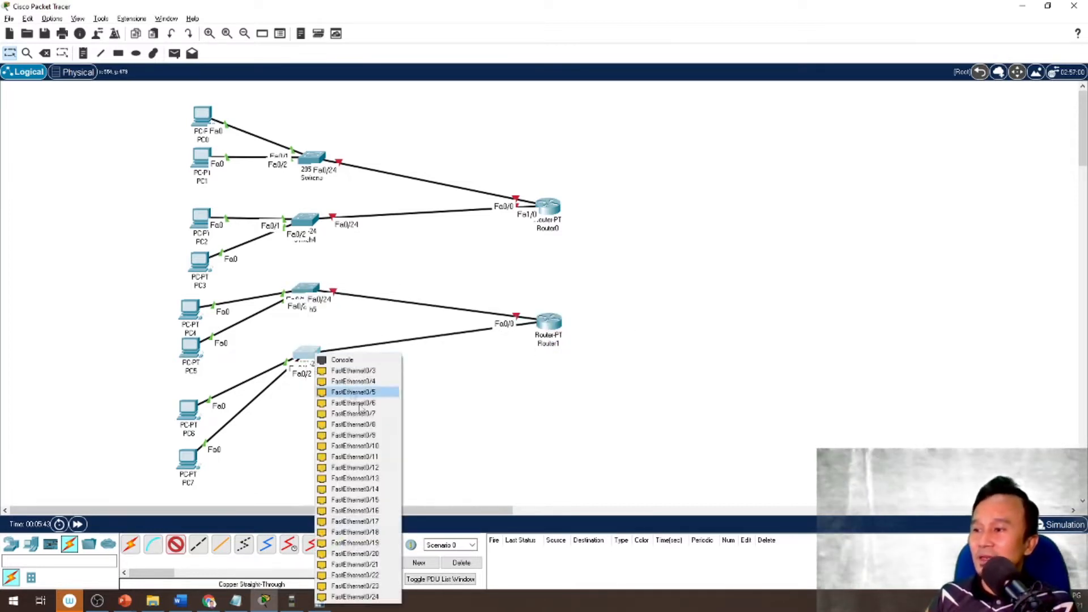
left_click(354, 598)
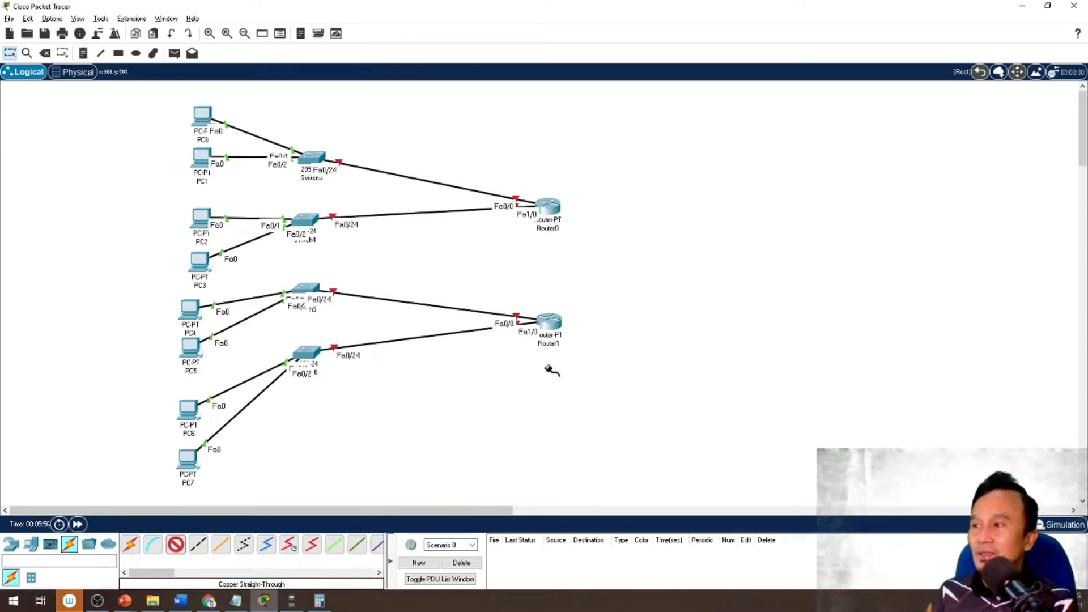
Check the router link on the topology slide, return to Packet Tracer and connect Router0 Serial2/0 to Router1 Serial2/0 with a Serial DTE cable
key("alt+Tab")
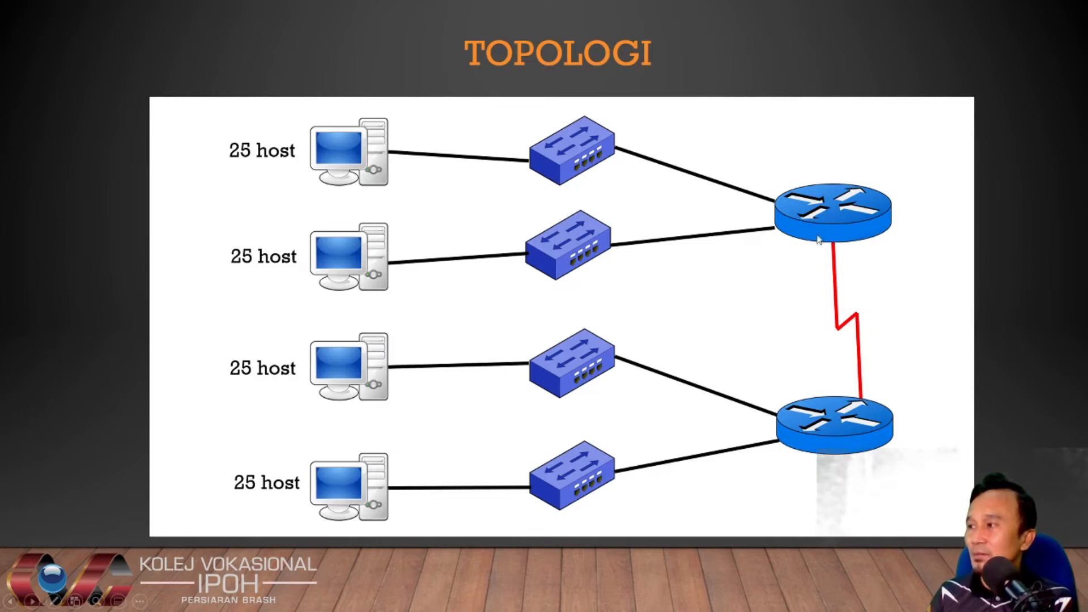
key("alt+Tab")
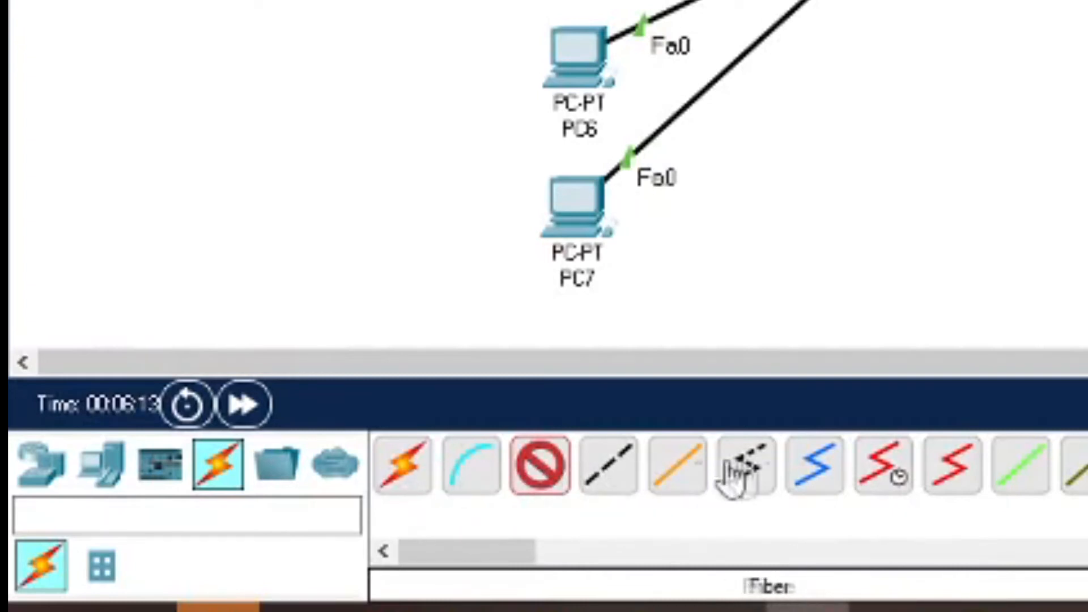
left_click(960, 470)
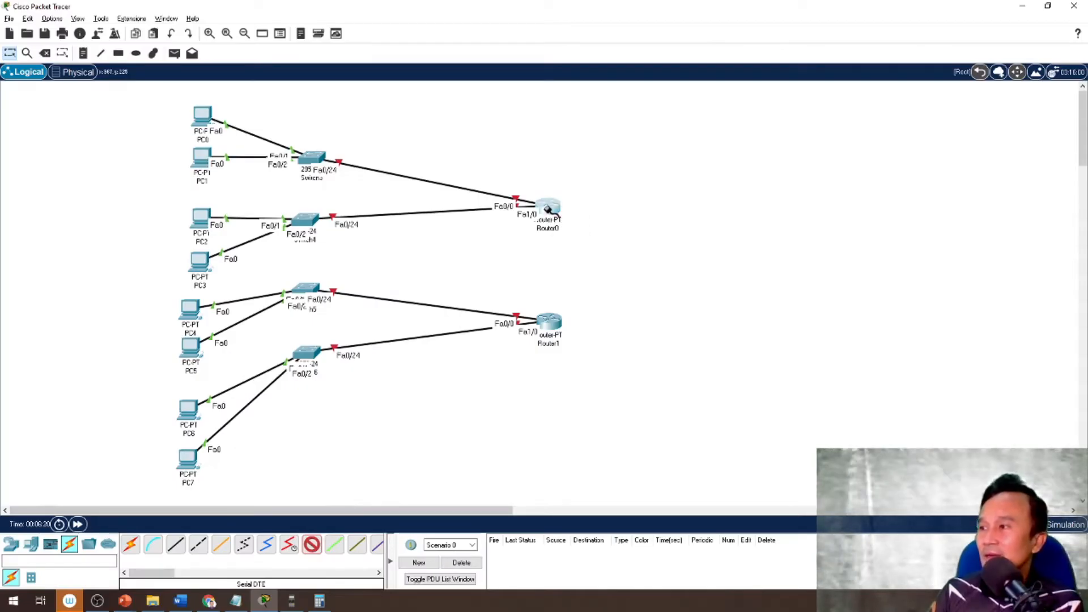
left_click(1087, 0)
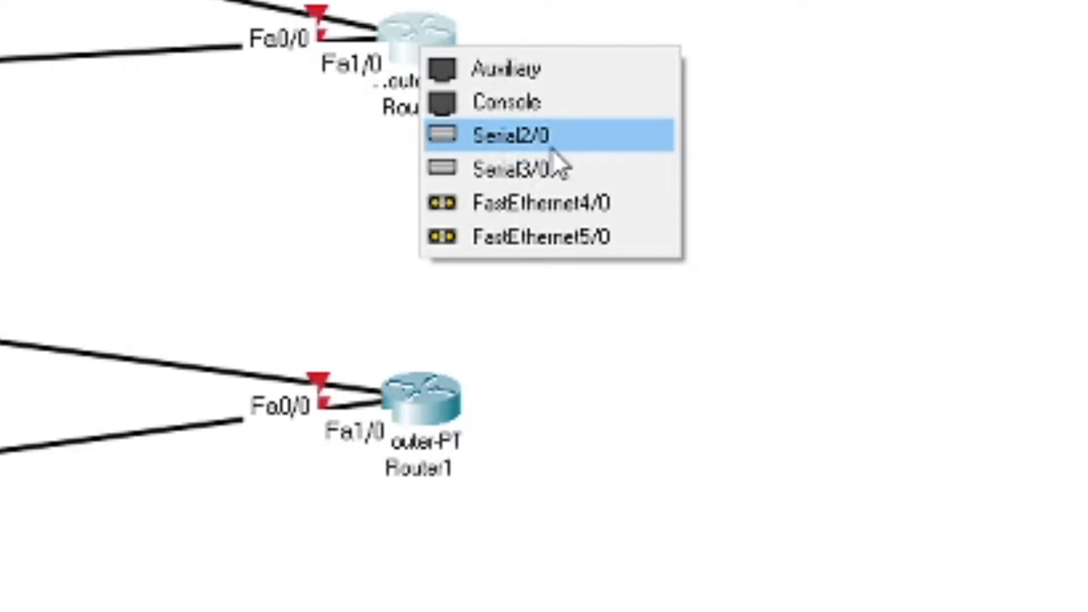
left_click(552, 147)
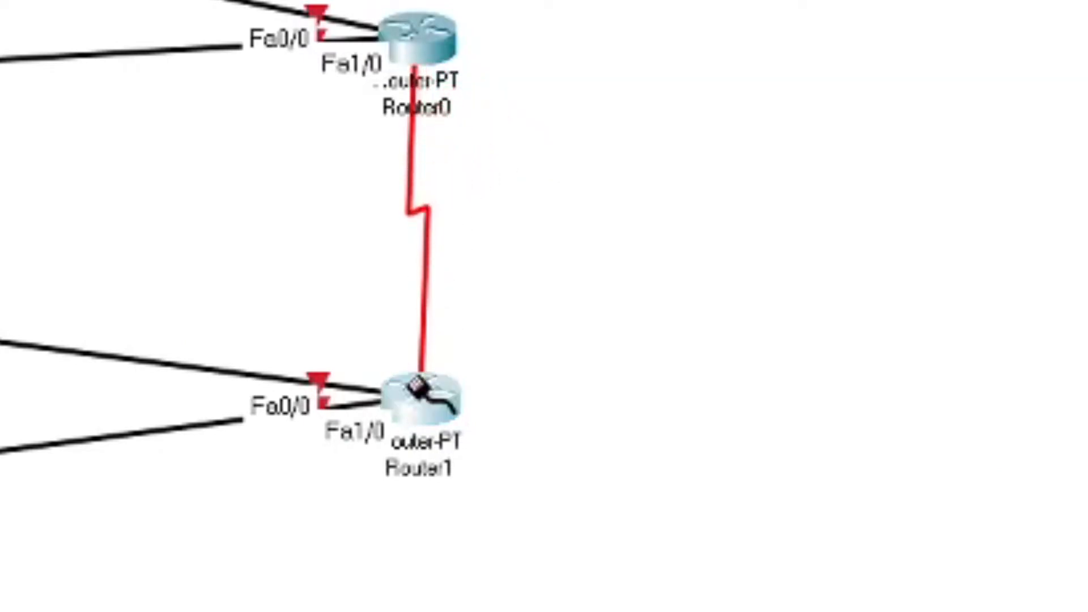
left_click(422, 390)
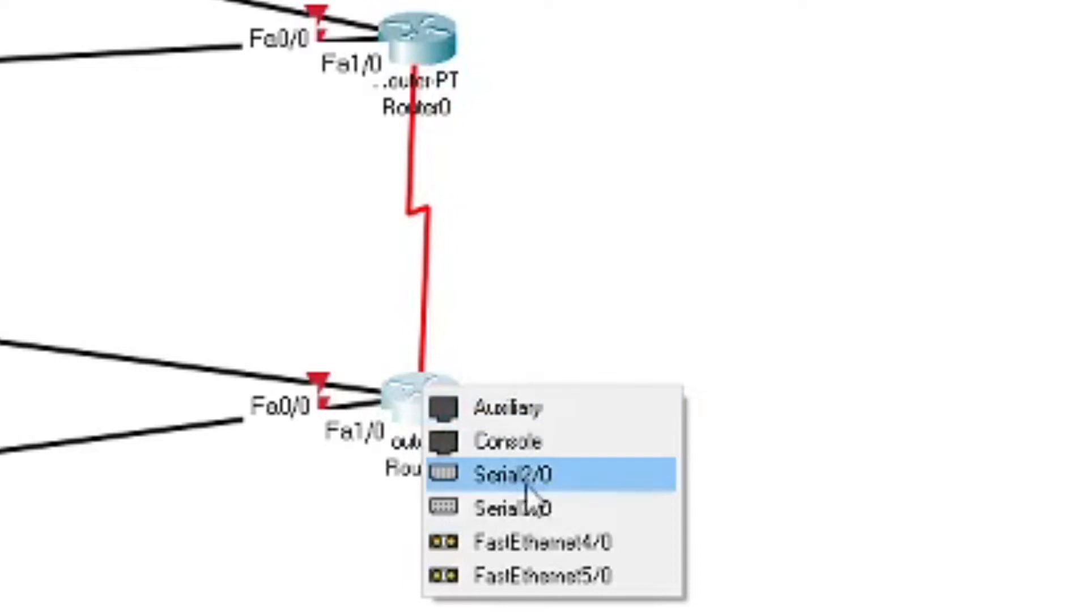
left_click(504, 482)
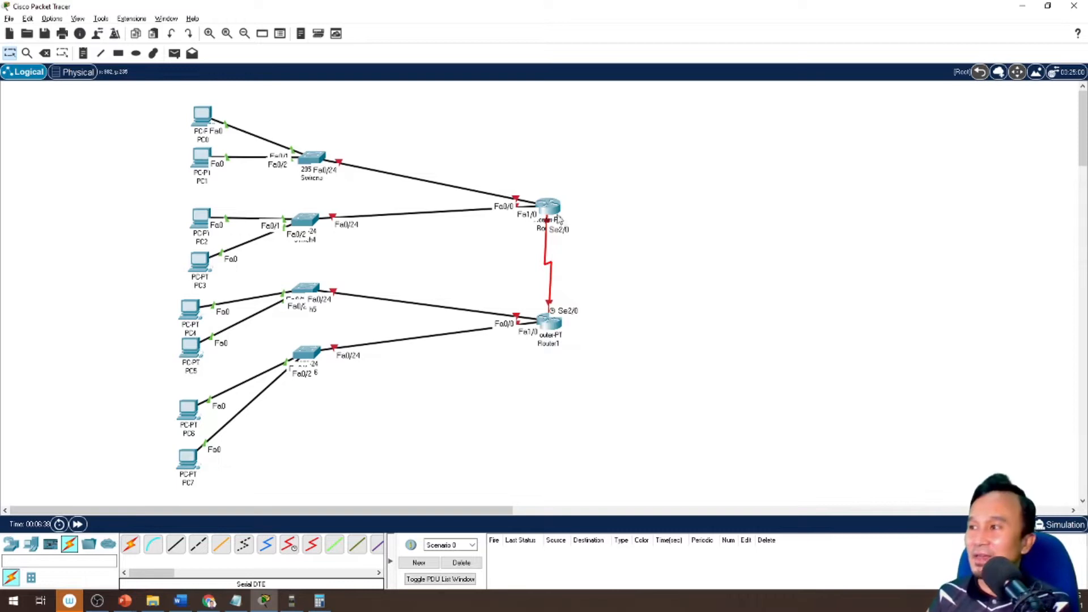
Reposition Router0 slightly higher, directly above Router1, so that the serial link's port labels can be read
left_click_drag(555, 209, 574, 169)
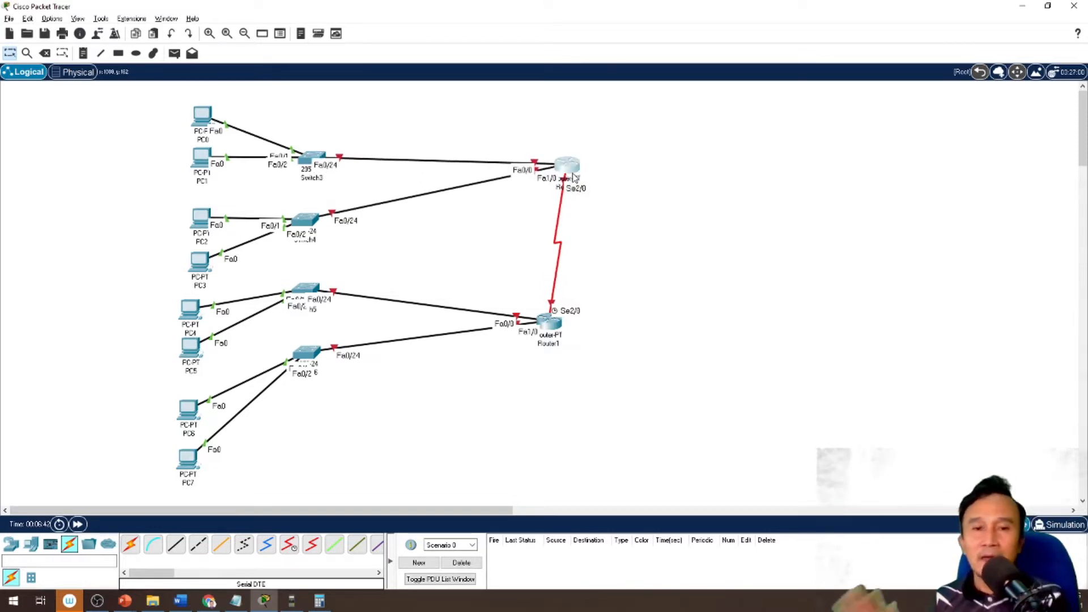
mouse_move(573, 178)
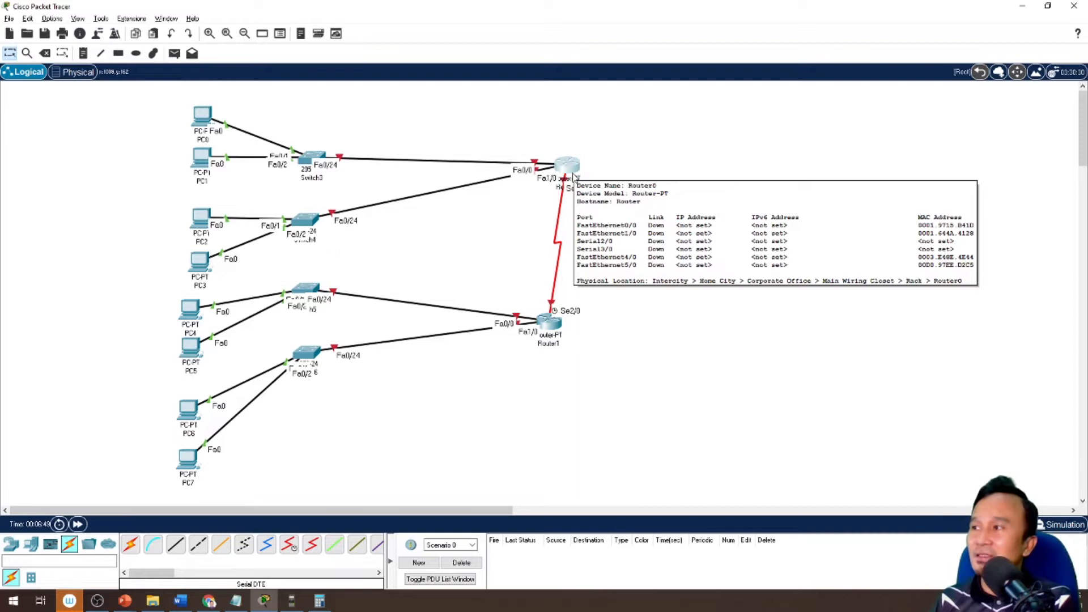
left_click_drag(566, 162, 543, 183)
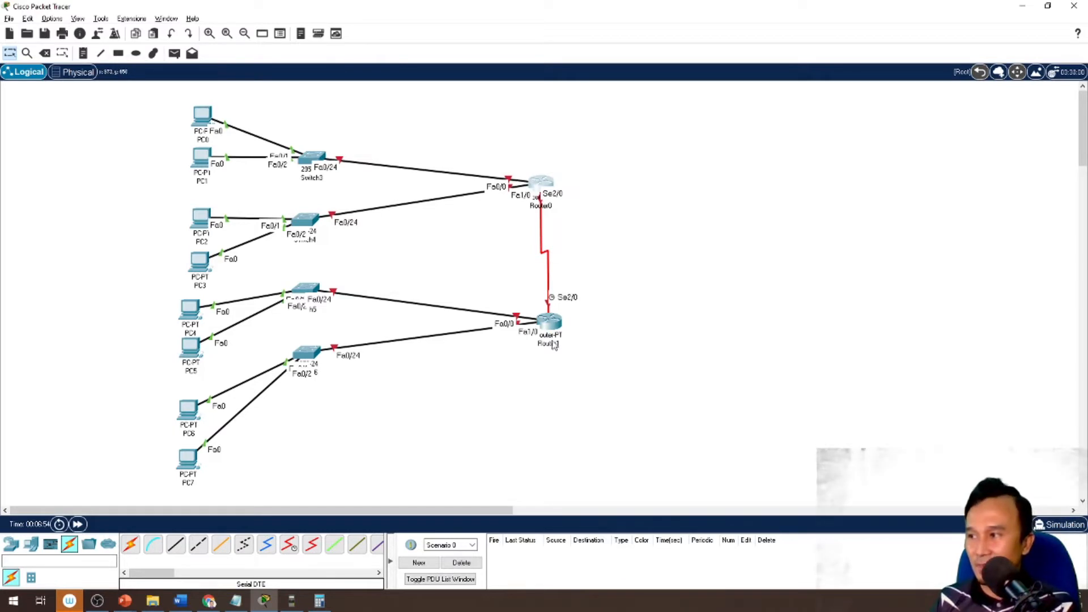
left_click_drag(543, 192, 548, 193)
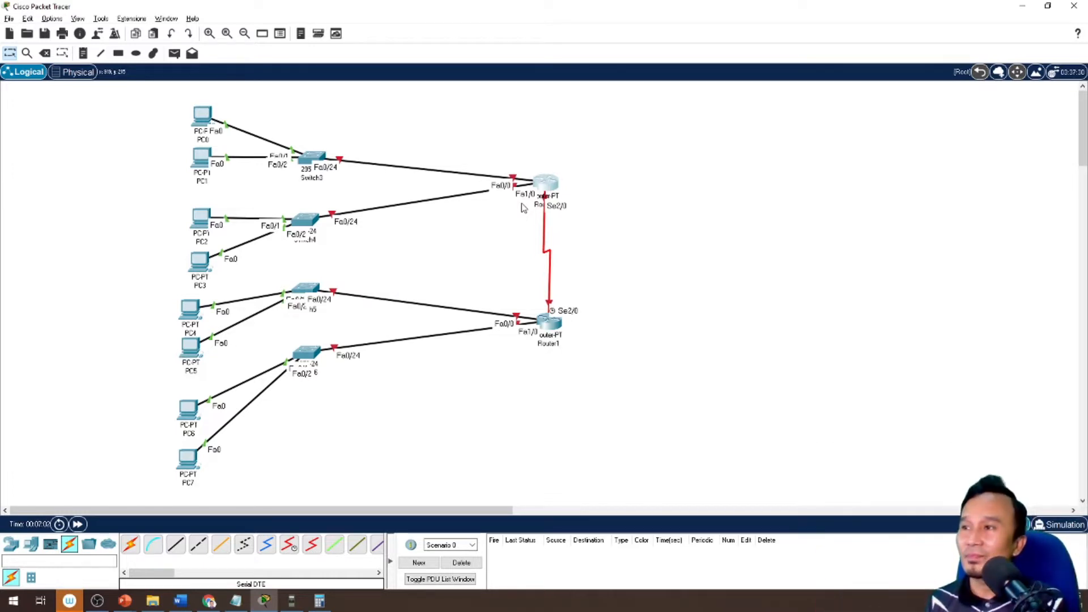
Place a note beside the serial link between the two routers reading 192.168.100.0/27
mouse_move(239, 600)
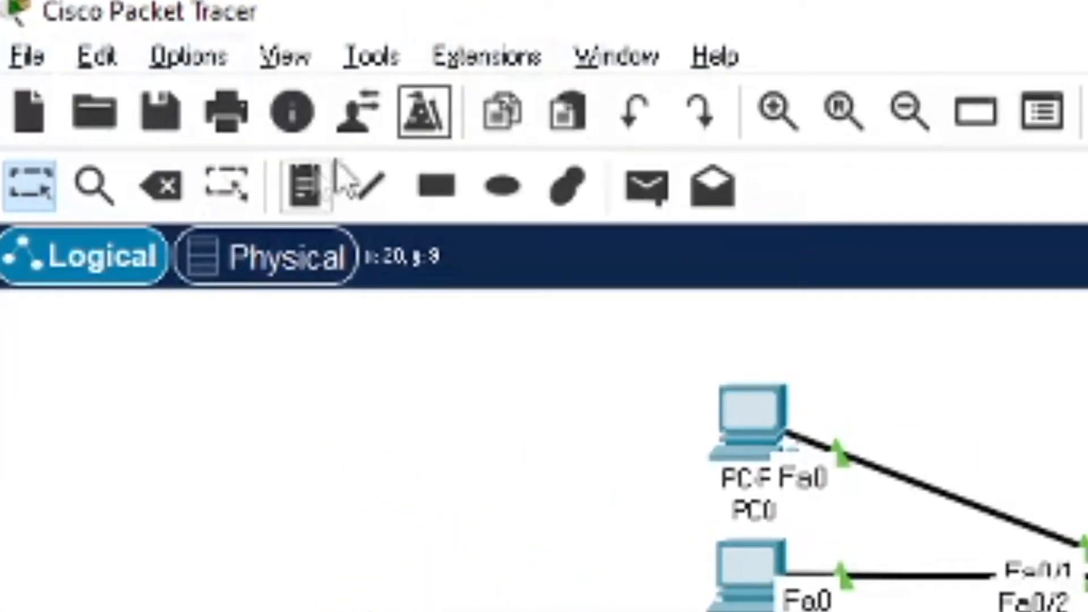
left_click(292, 198)
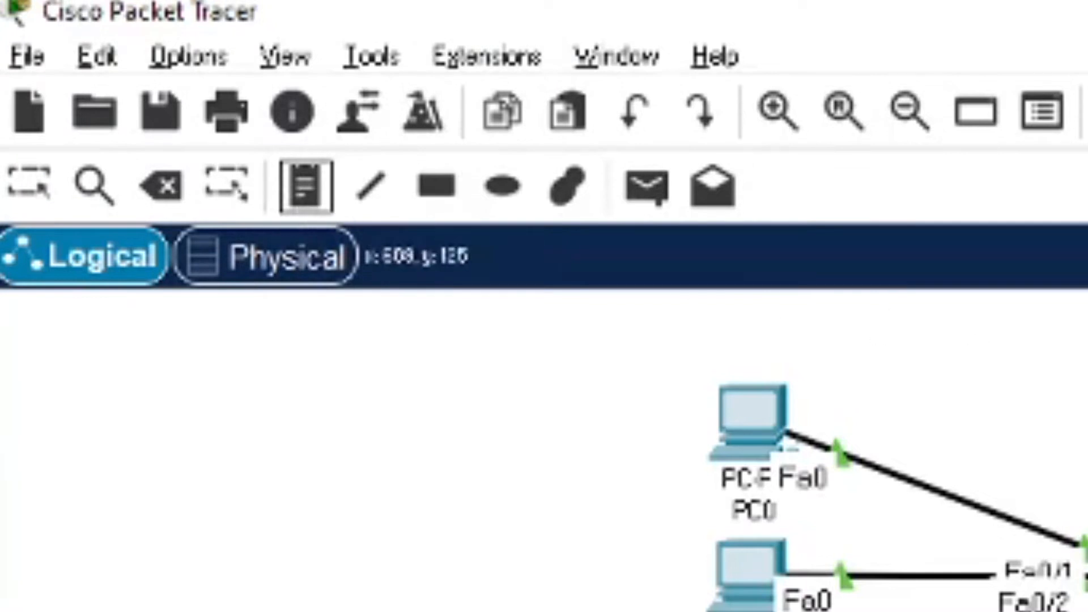
left_click(592, 230)
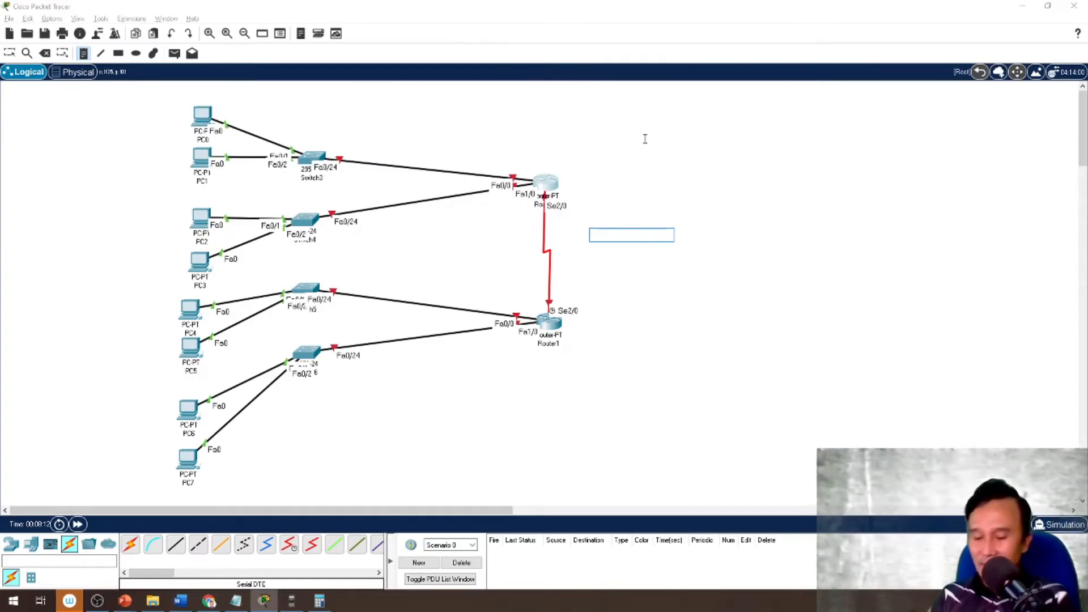
type("192.1")
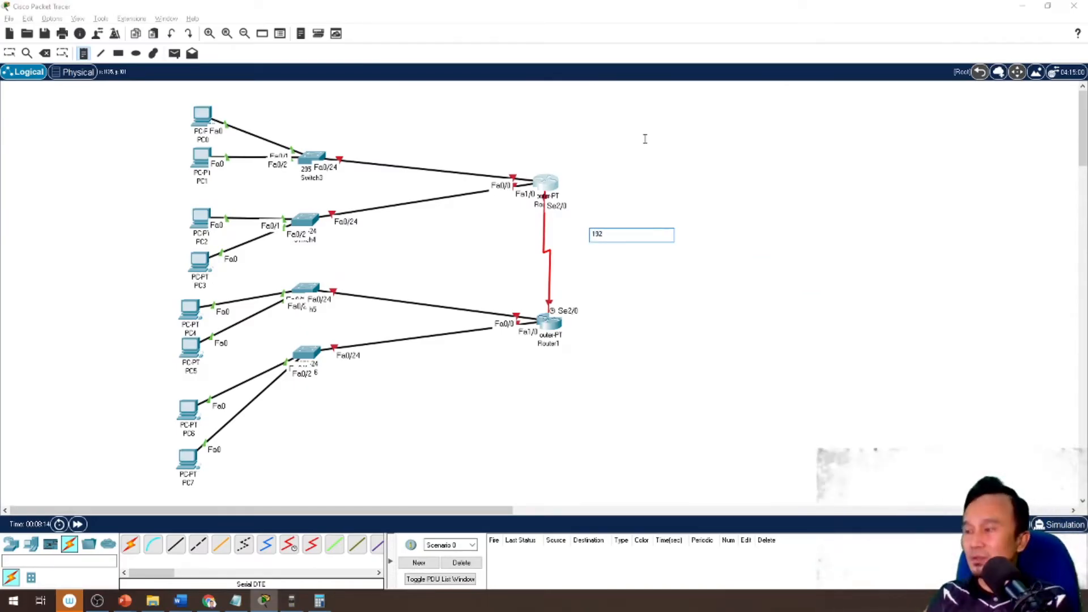
type("68.100.0/27")
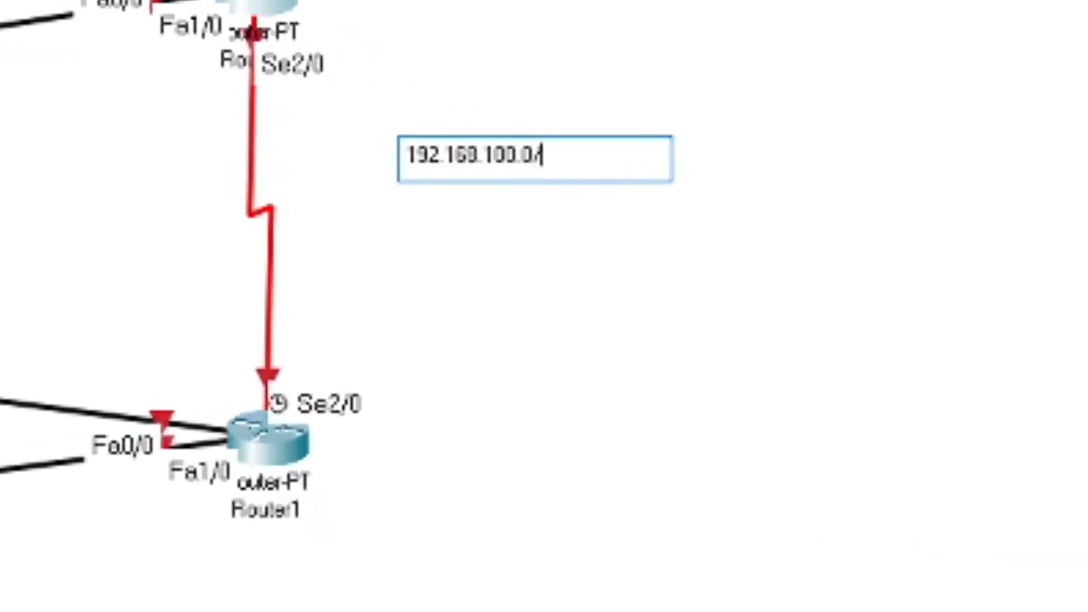
key("Return")
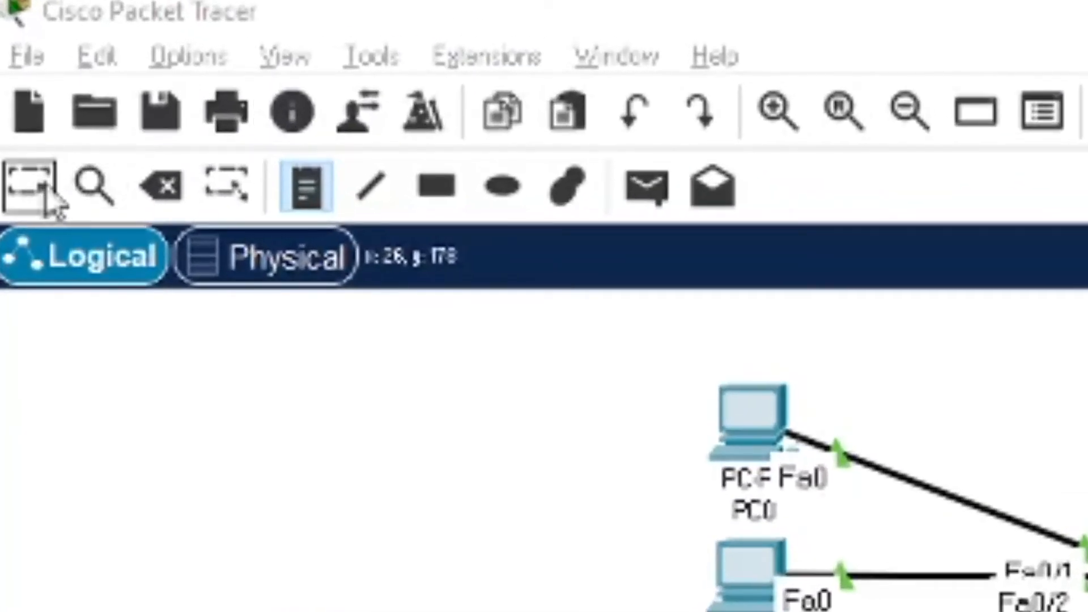
left_click(23, 190)
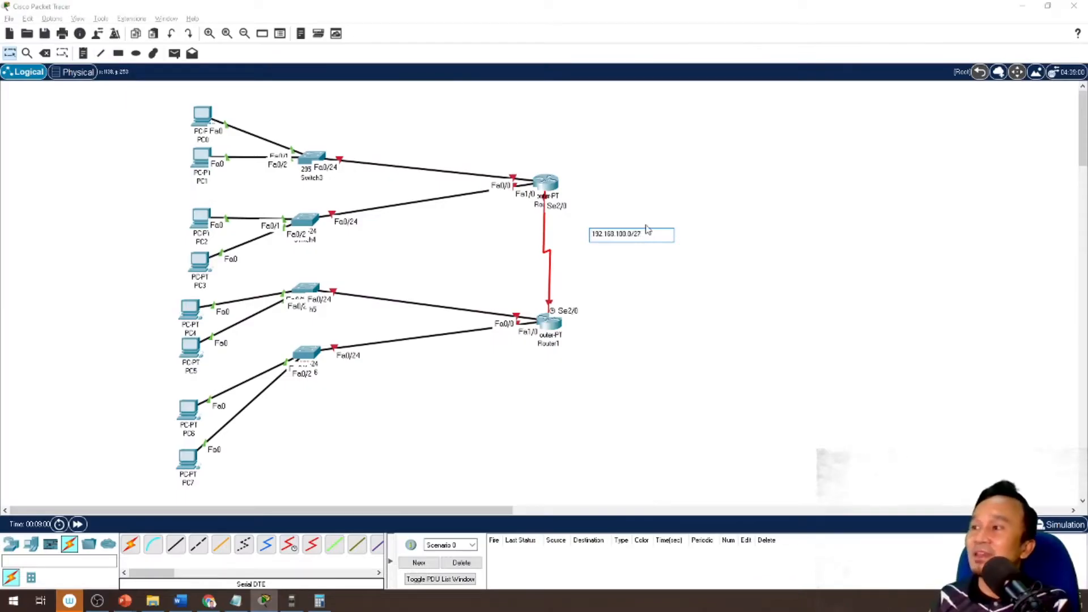
Extend the note beside the serial link with the lines "Subnet Mask:" and "255.255.255.224"
key("Return")
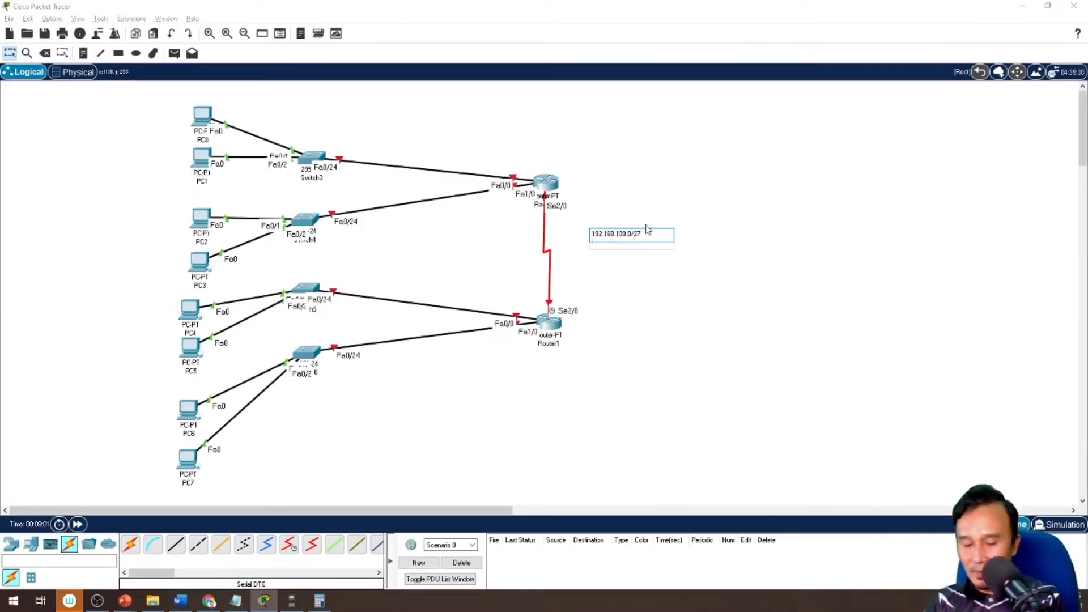
type("Subnet Mask:")
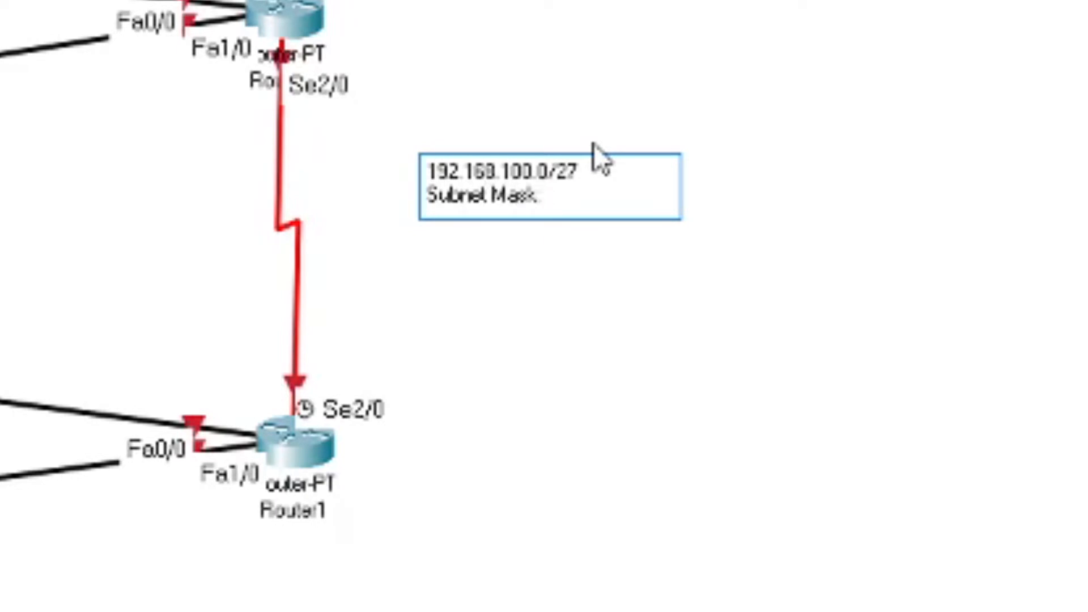
key("Return")
type("255.255.255.2")
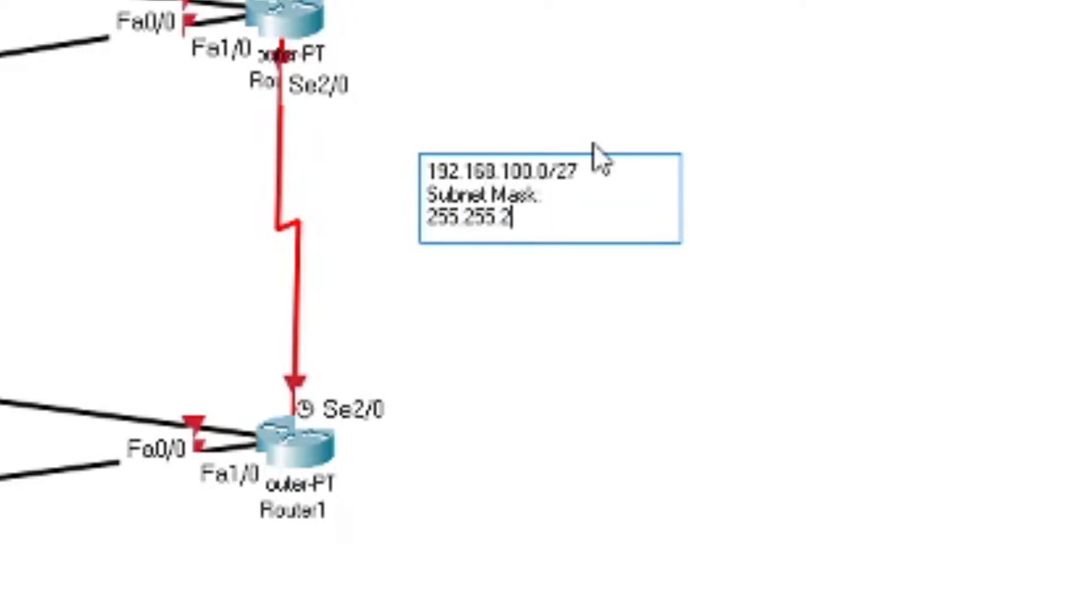
type("24")
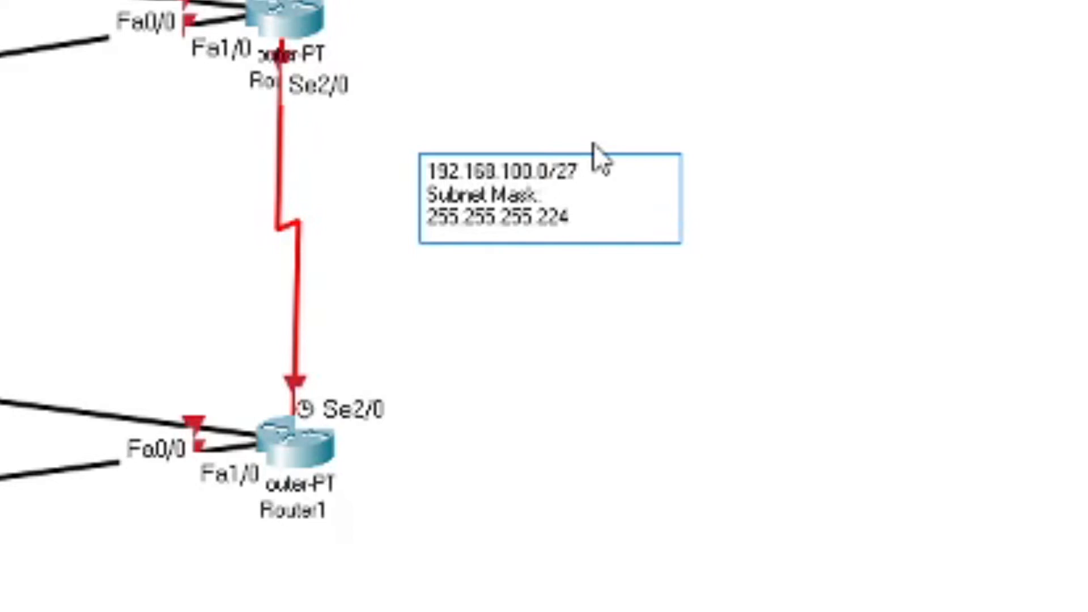
left_click_drag(324, 513, 261, 513)
scroll(382, 380, "up", 3)
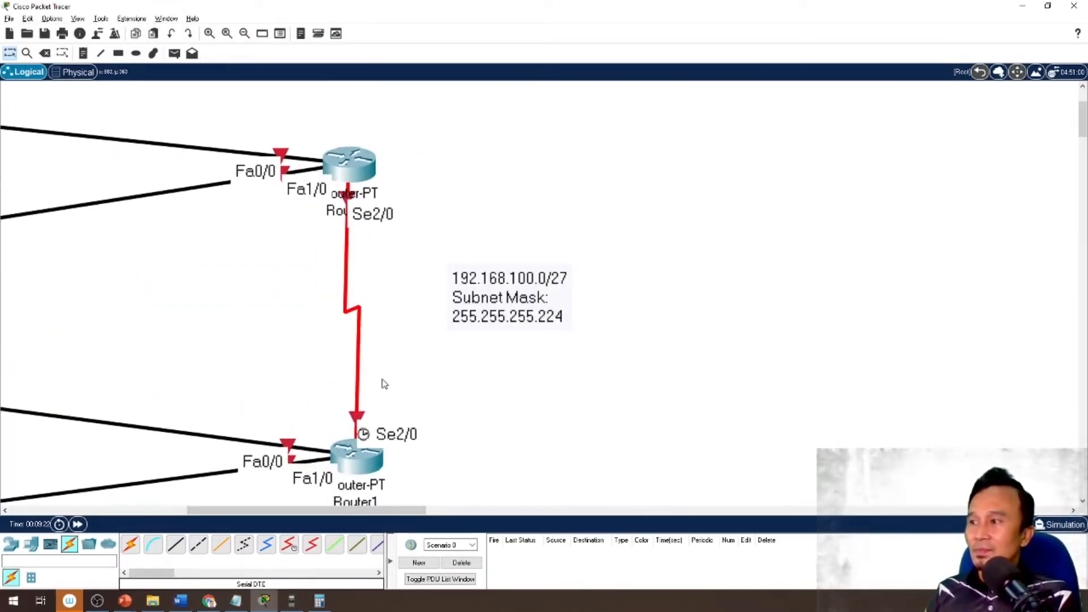
scroll(383, 380, "up", 1)
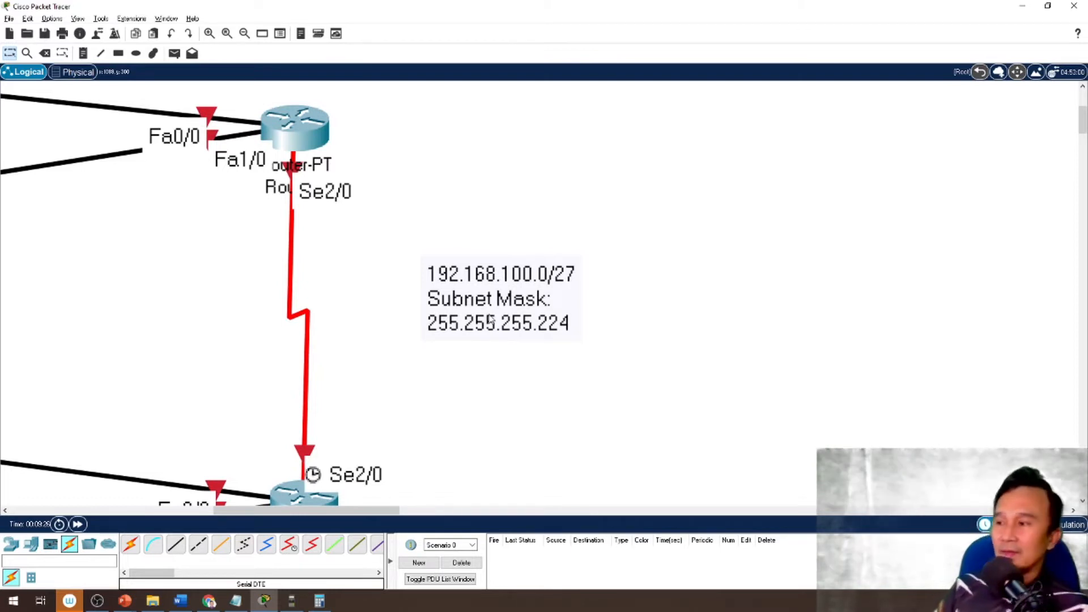
Draw a yellow-filled rectangle with a black outline around PC0, PC1 and Switch3
scroll(410, 319, "down", 4)
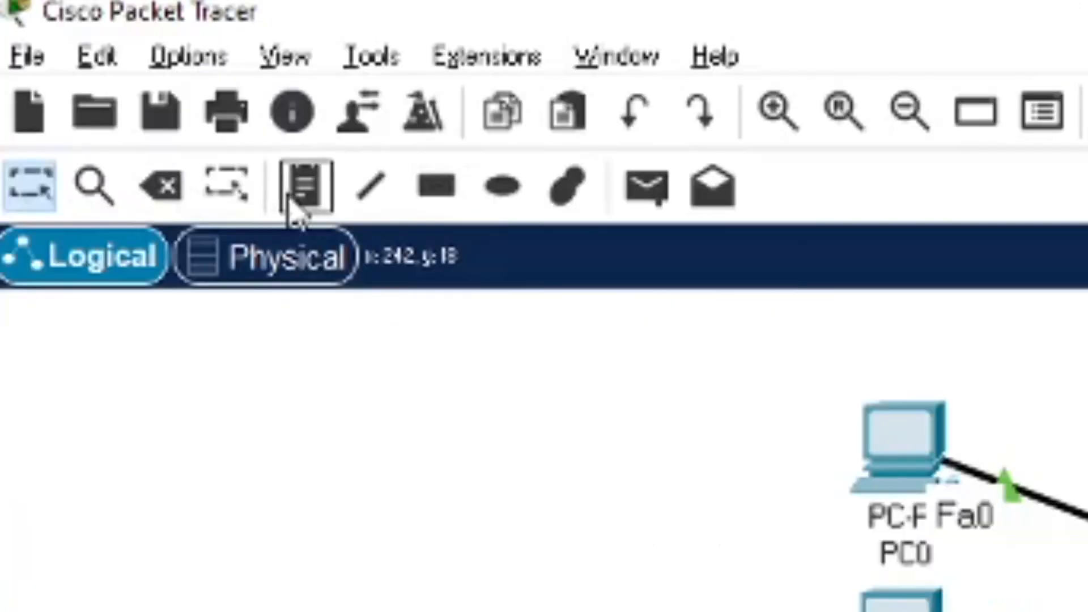
left_click(445, 199)
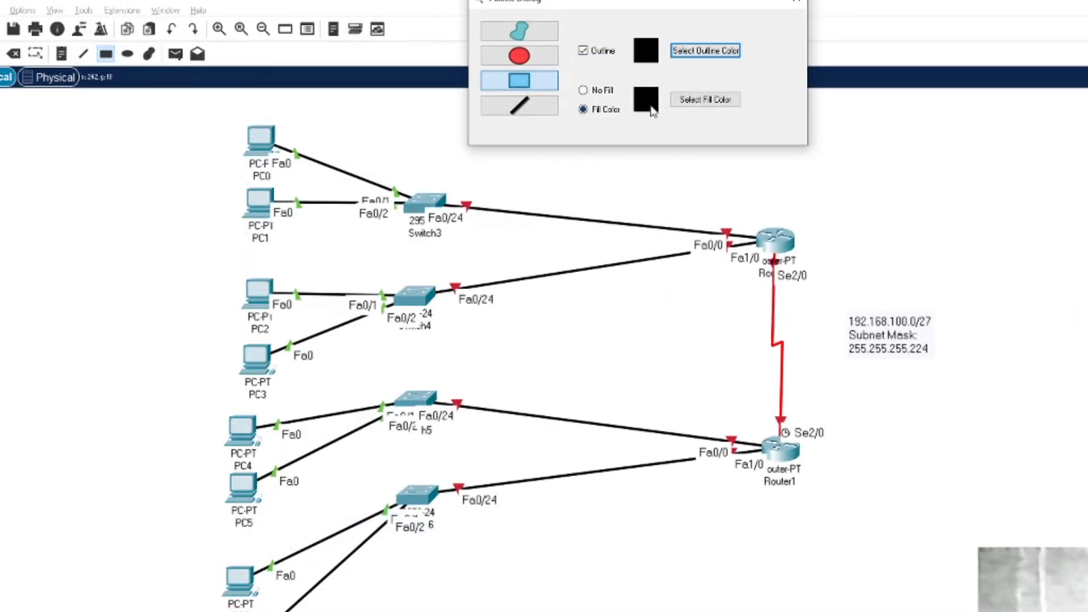
left_click(702, 101)
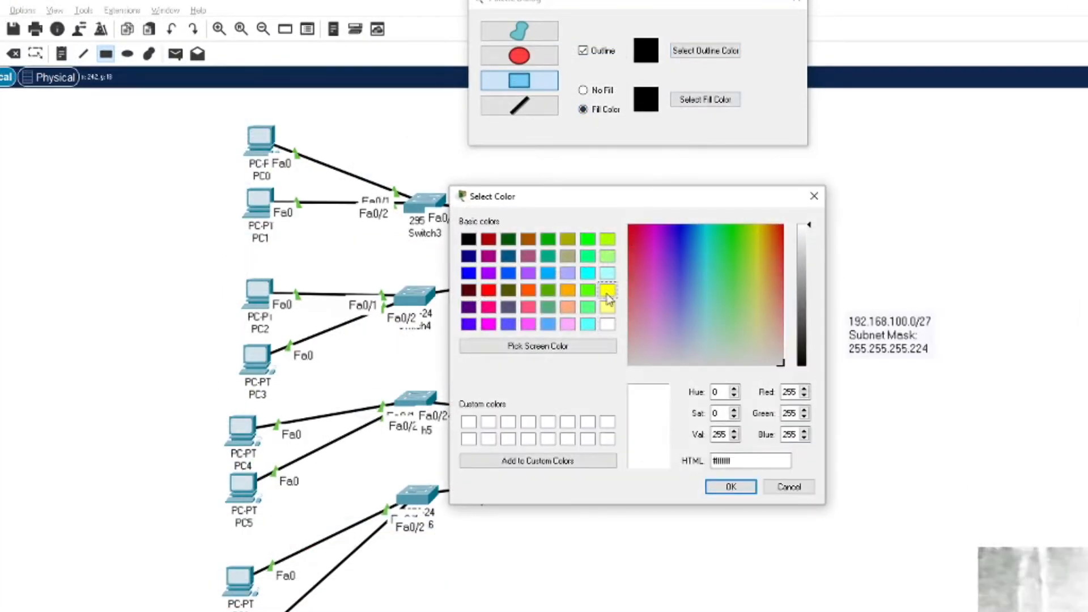
left_click(607, 291)
left_click(730, 487)
left_click_drag(234, 114, 673, 243)
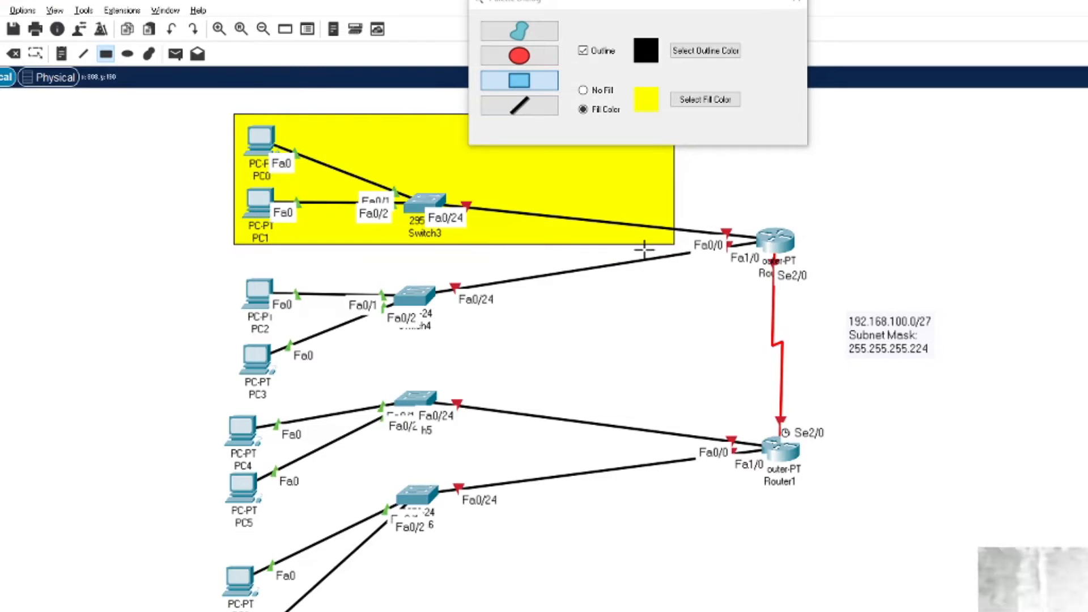
Change the fill colour to bright green and draw a rectangle around PC2, PC3 and Switch4
left_click(691, 102)
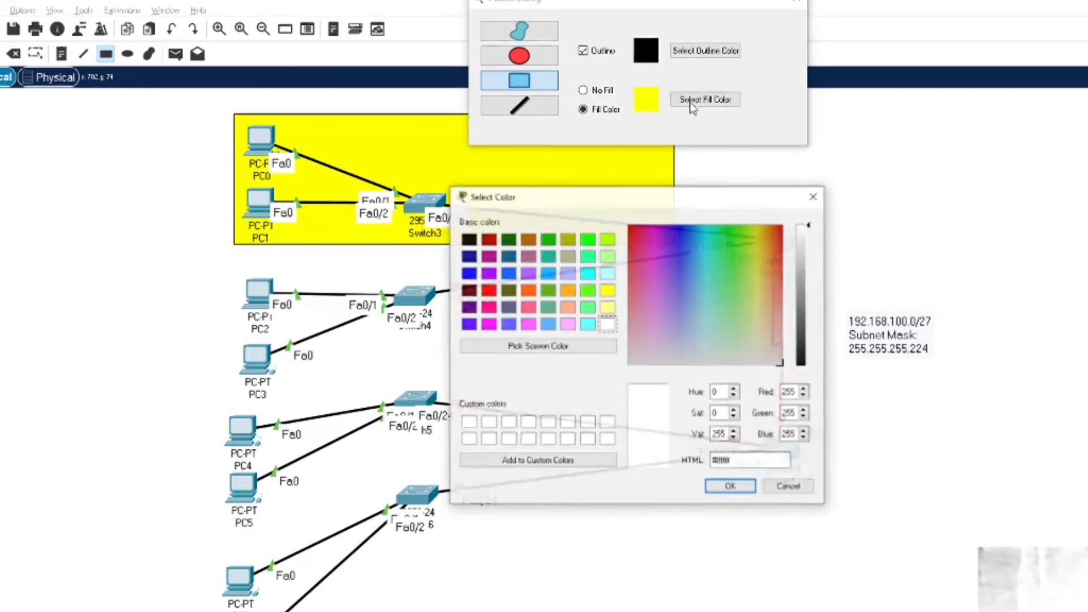
left_click(729, 487)
left_click_drag(236, 257, 634, 385)
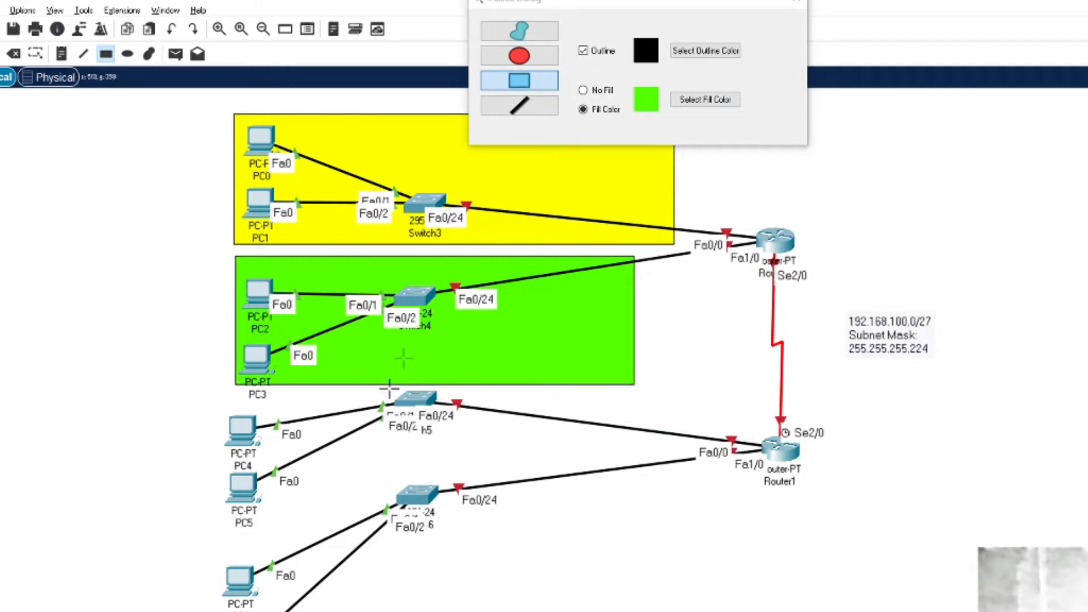
Change the fill colour to orange and draw a rectangle around PC4, PC5 and Switch5
left_click(652, 107)
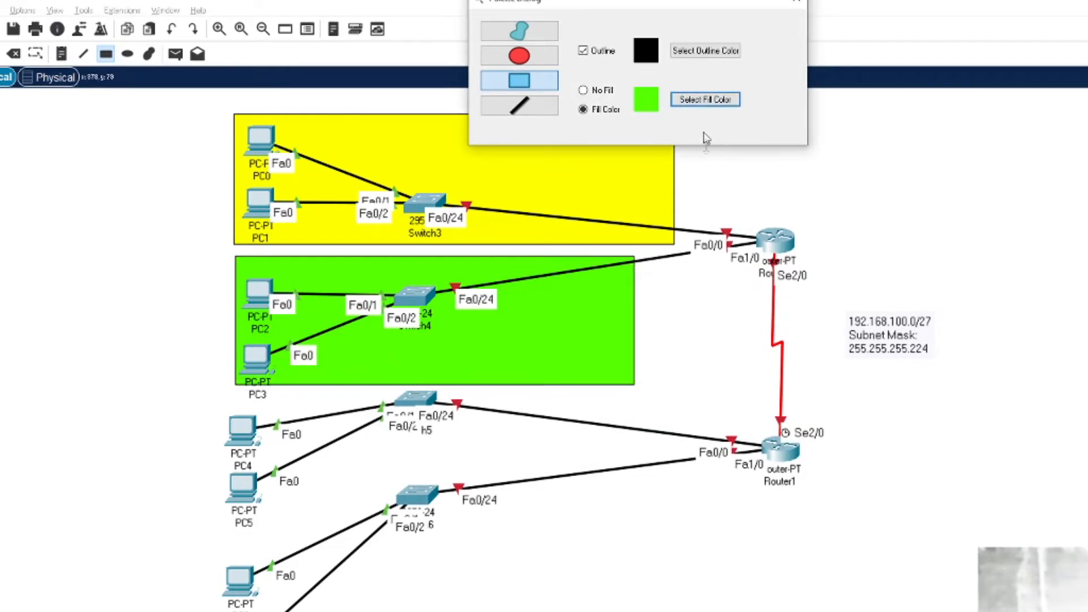
left_click(707, 101)
left_click(568, 291)
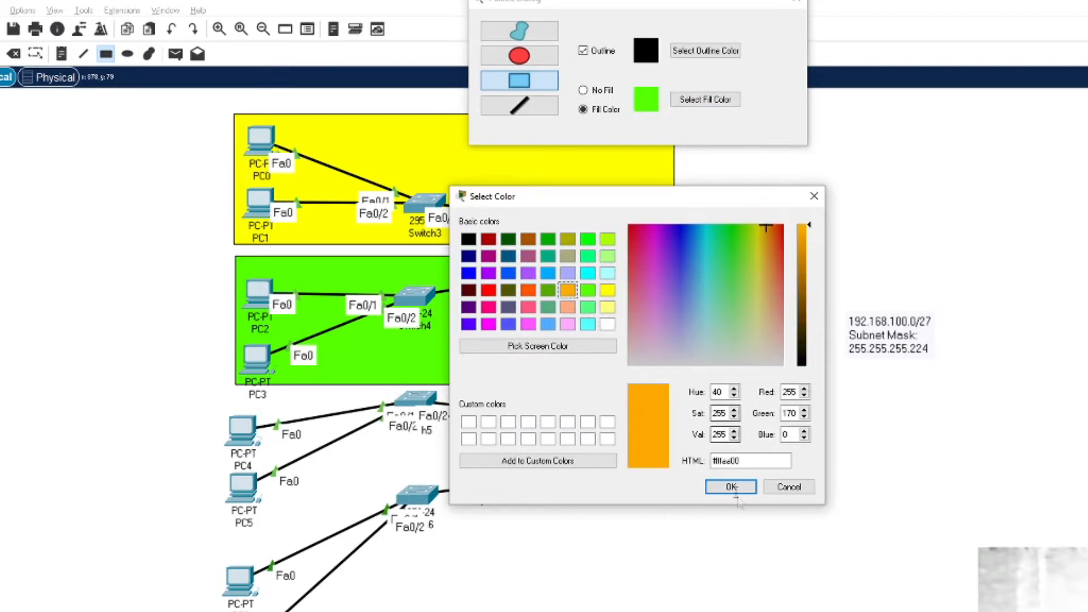
left_click(731, 487)
left_click_drag(223, 396, 615, 501)
Move Switch6 down, clear of the orange area, and shift the orange rectangle slightly up and to the left
scroll(431, 340, "down", 3)
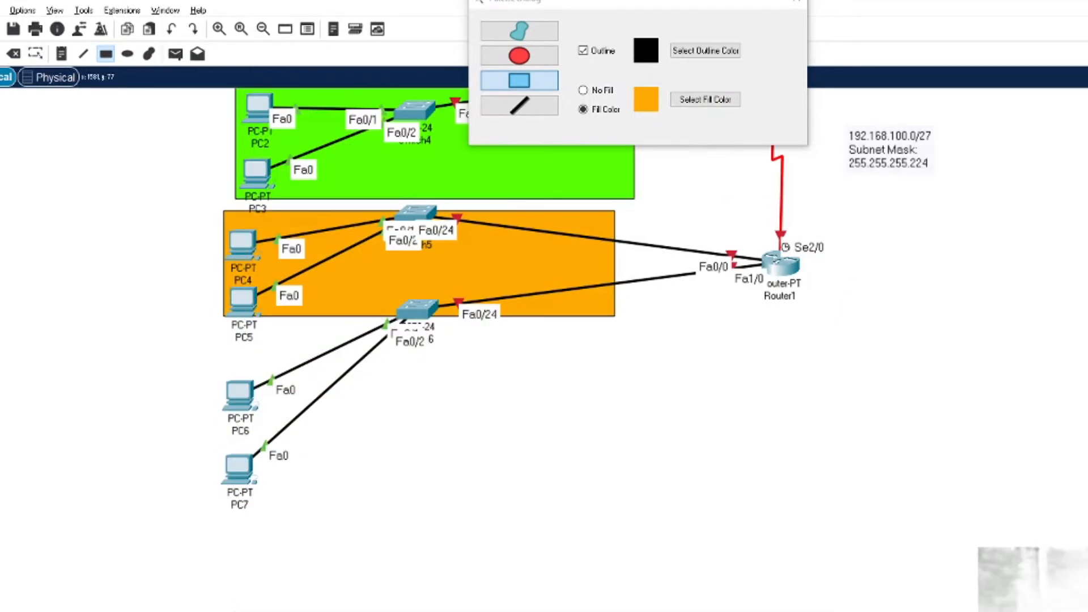
left_click_drag(368, 258, 432, 354)
mouse_move(391, 222)
left_mouse_down()
mouse_move(374, 226)
mouse_move(381, 219)
left_mouse_up()
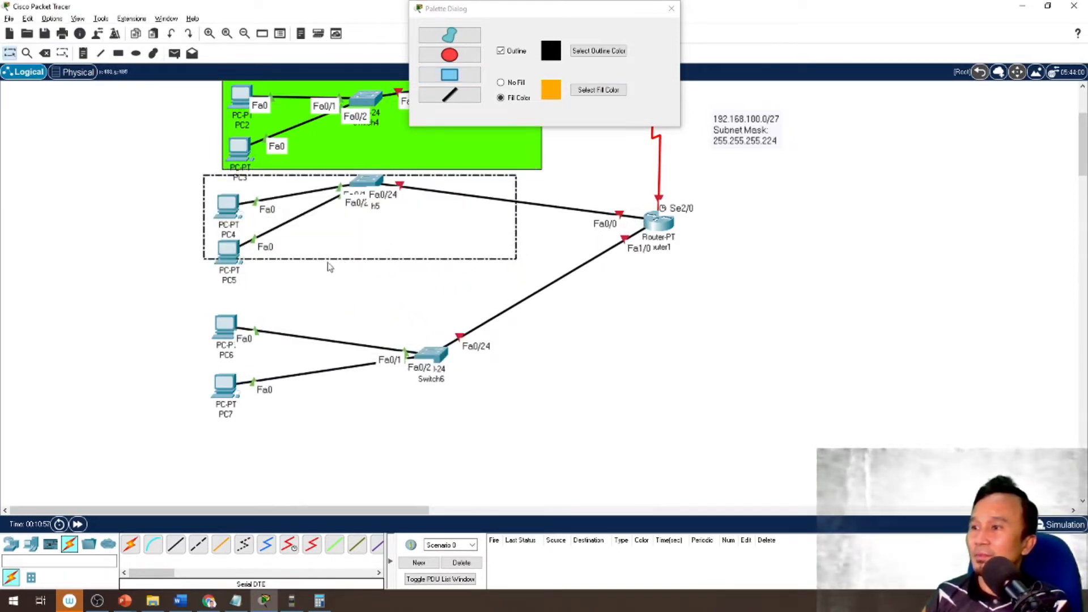
left_click(524, 318)
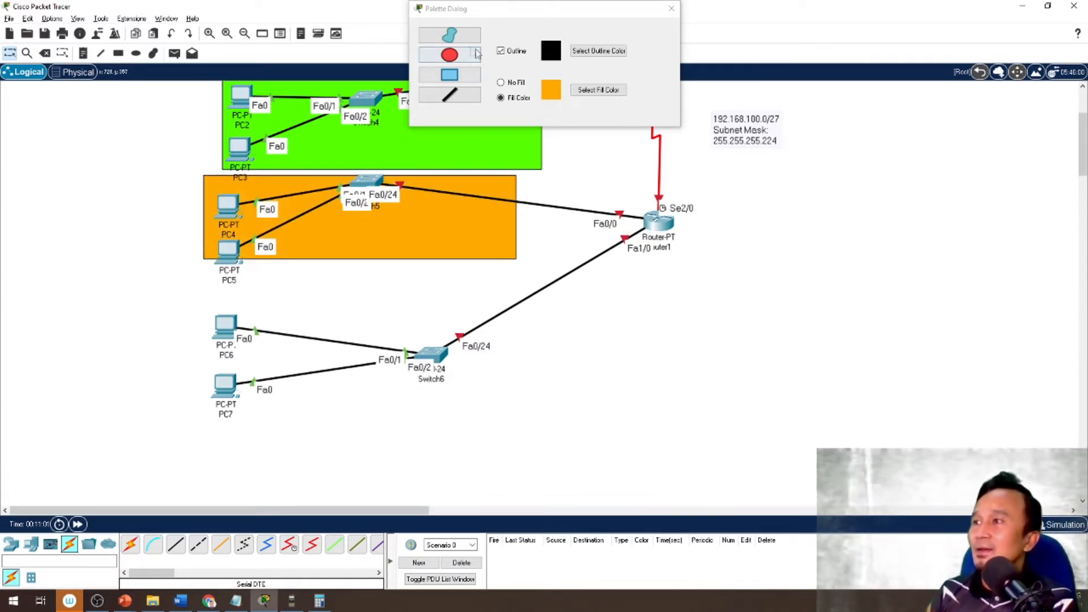
Draw a light-blue-filled rectangle around PC6, PC7 and Switch6, and close the drawing palette
left_click(574, 92)
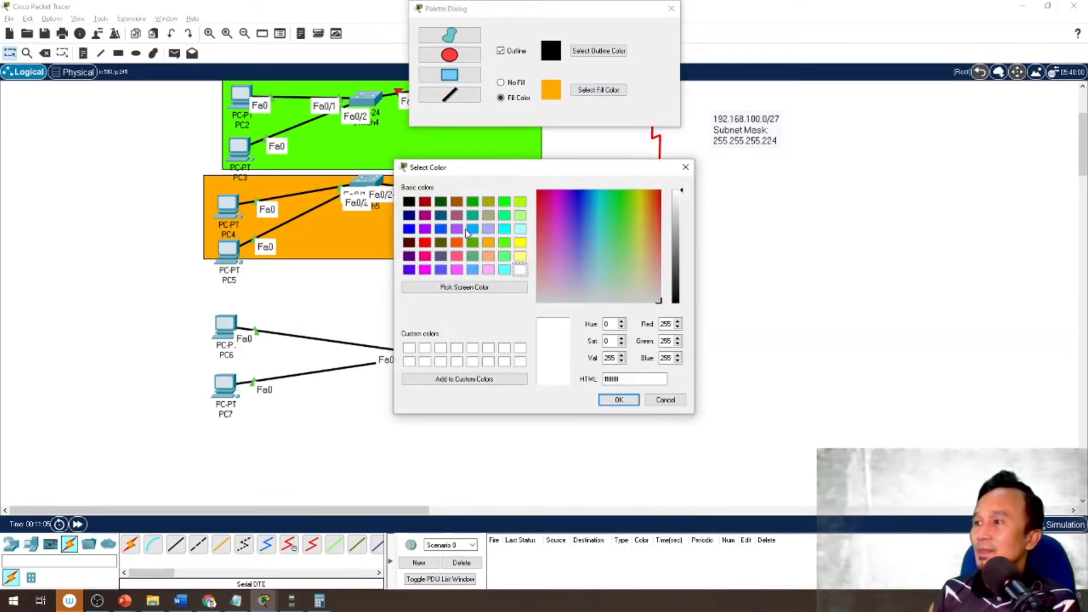
left_click(472, 229)
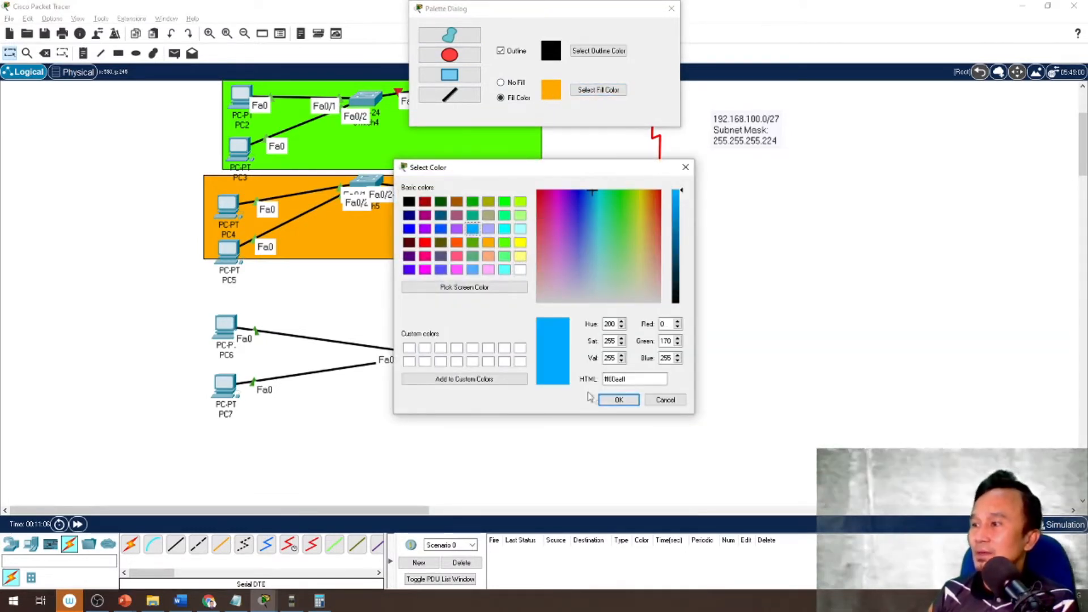
left_click(618, 399)
left_click_drag(193, 296, 532, 433)
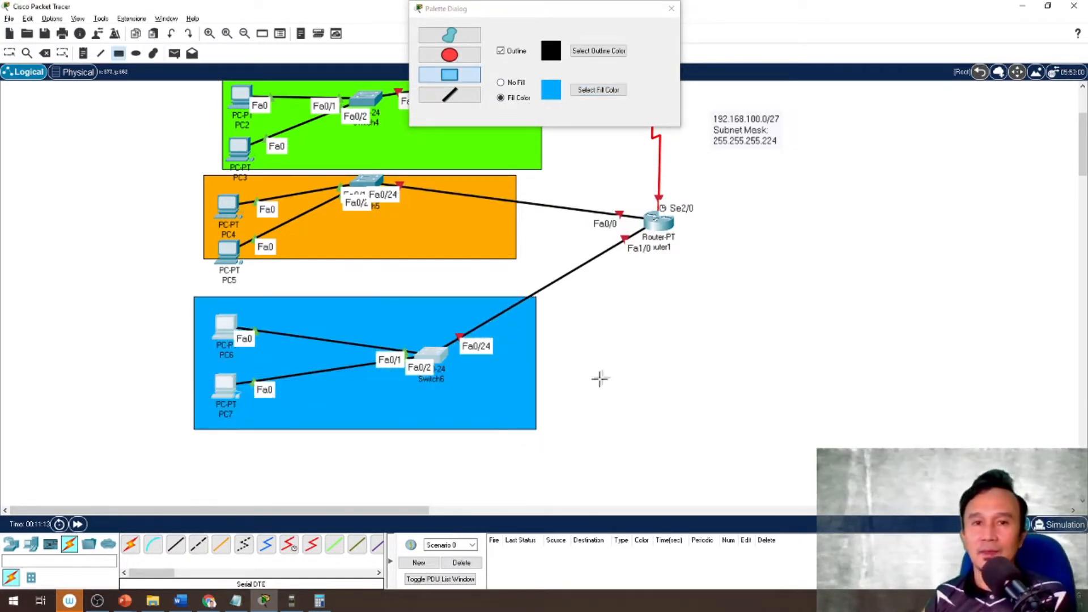
left_click(669, 9)
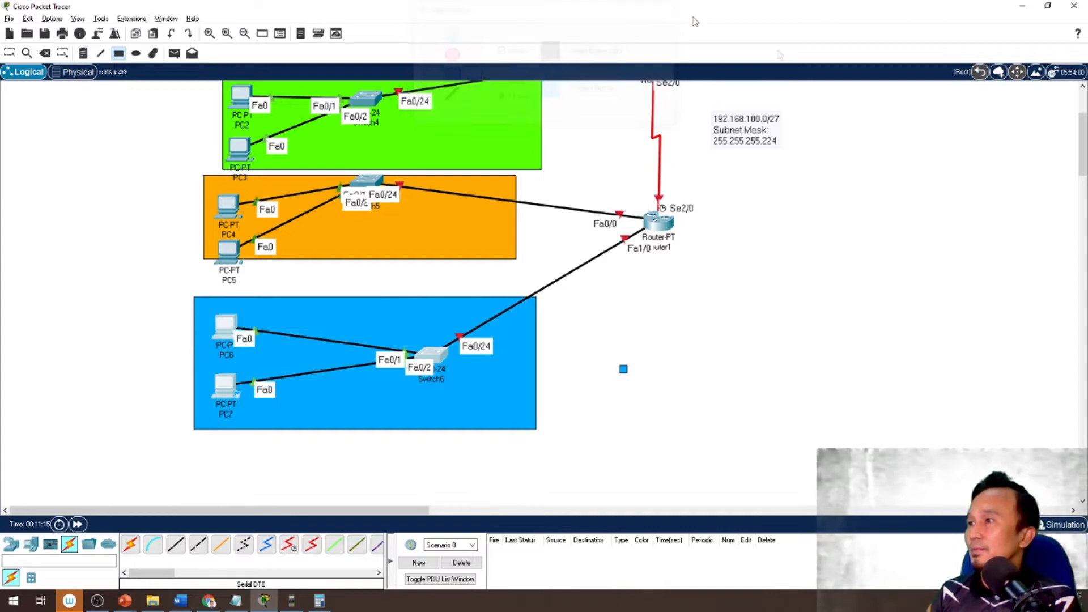
Label the yellow area with a note reading 192.168.100.0 in its upper-right part
left_click_drag(1082, 172, 1083, 154)
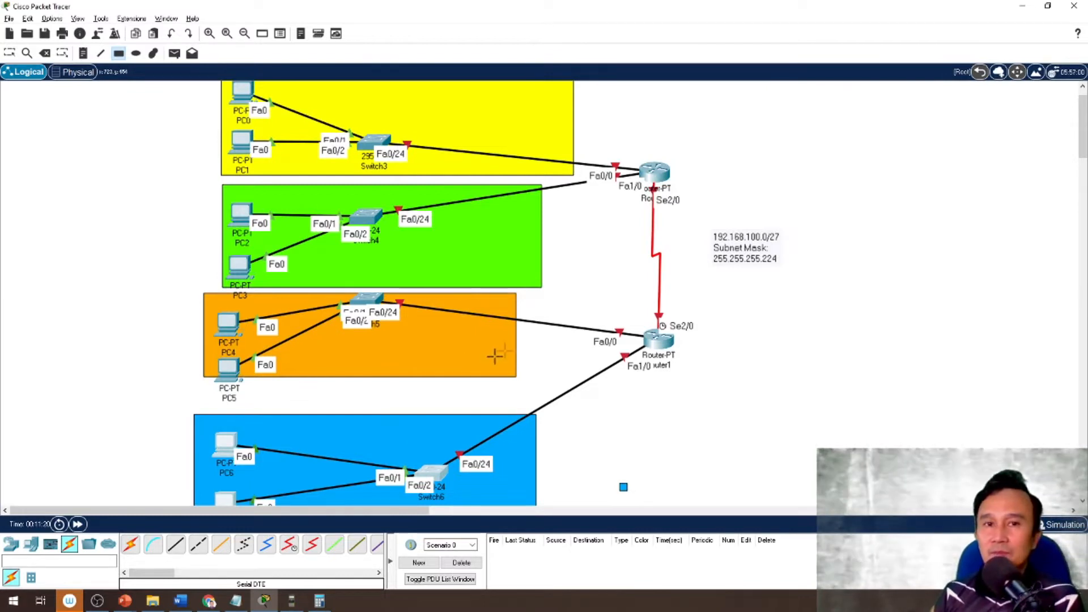
left_click_drag(1083, 118, 1083, 113)
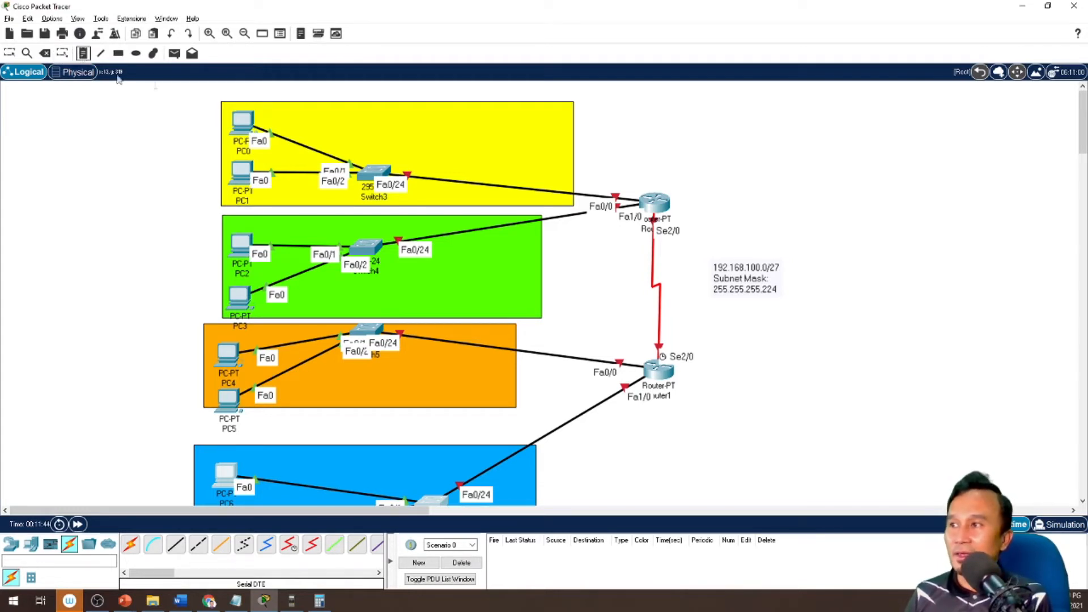
left_click(481, 113)
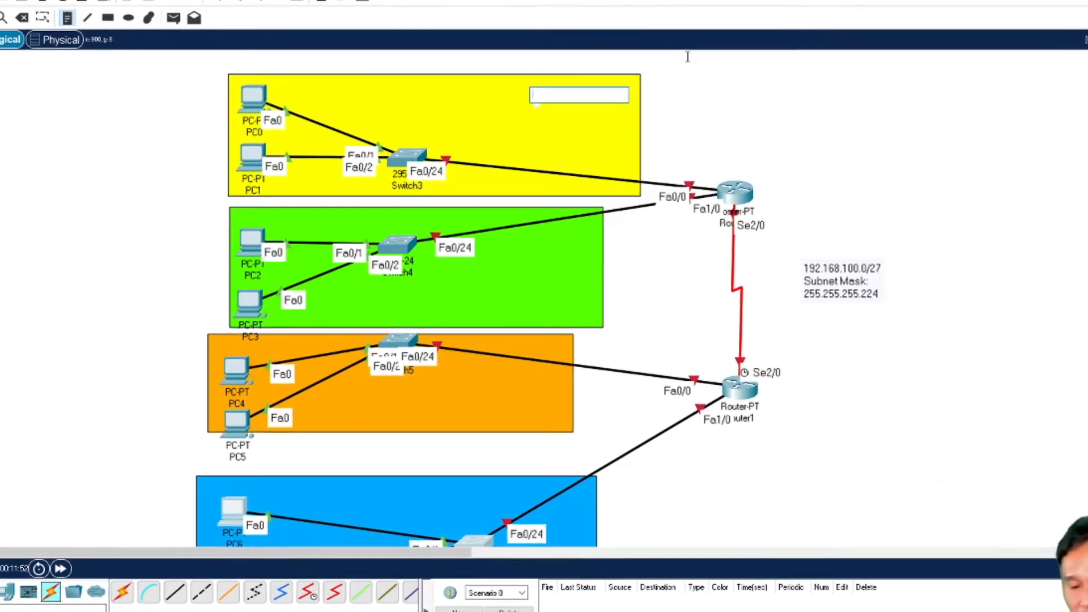
type("192.1")
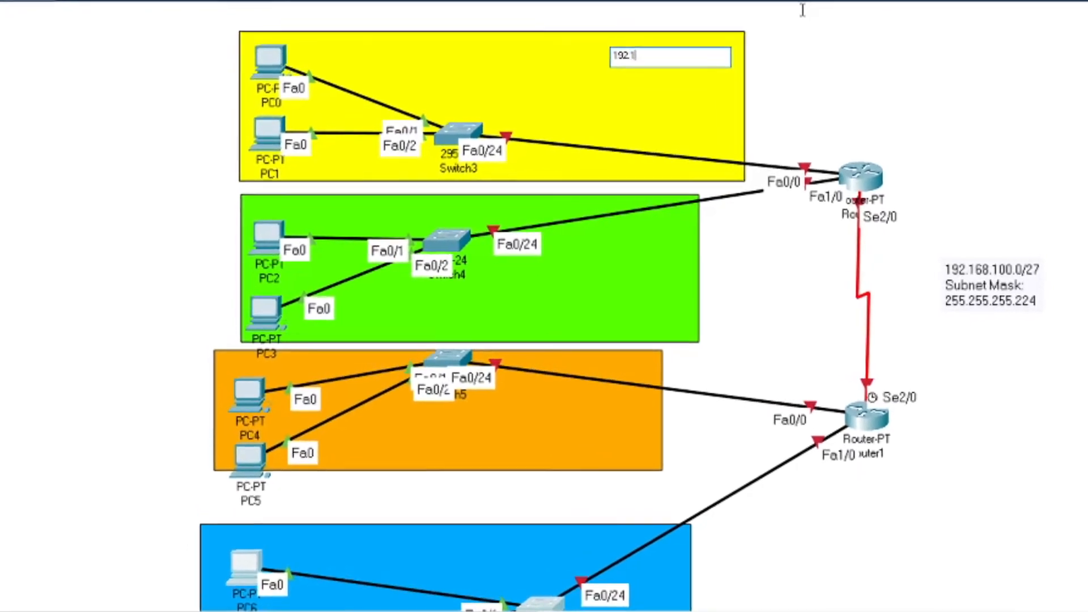
type("68.100.0")
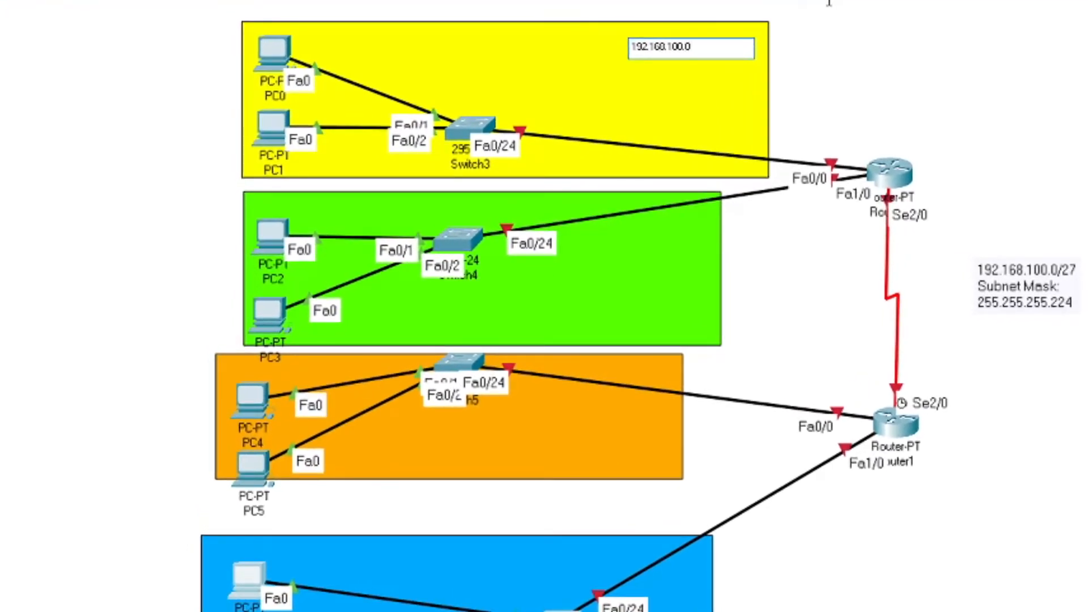
left_click(828, 3)
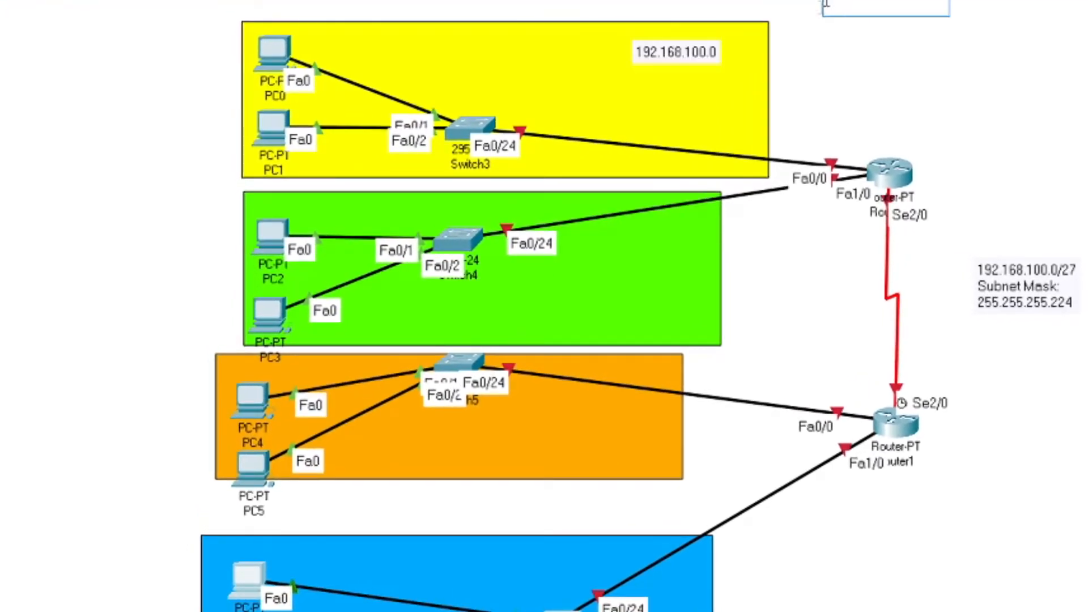
left_click(673, 57)
left_click(844, 50)
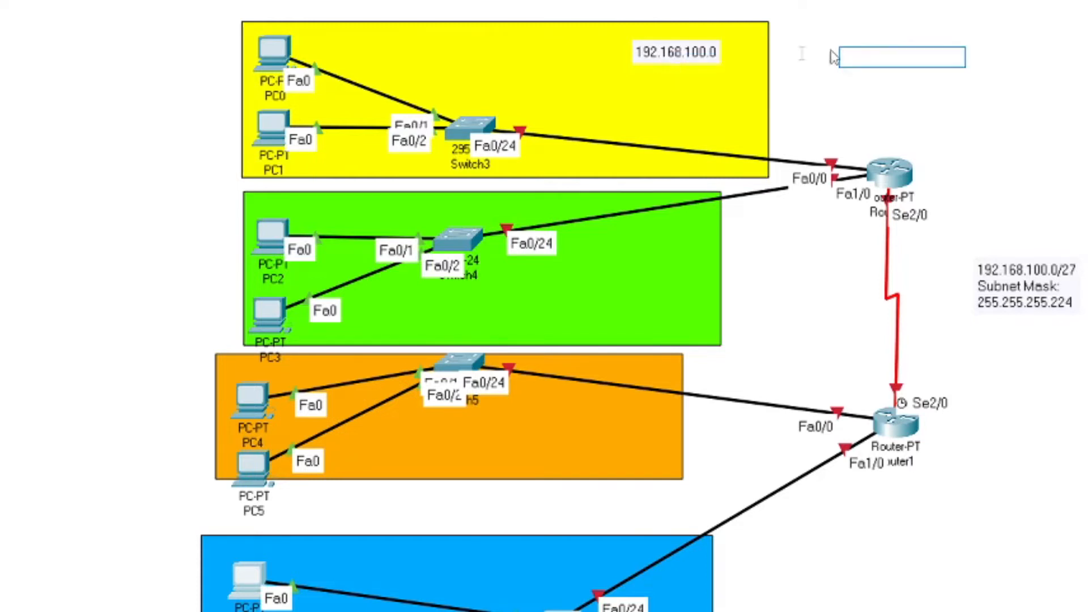
Discard the empty note and move the 192.168.100.0 label into the upper-right corner of the yellow area
key("Escape")
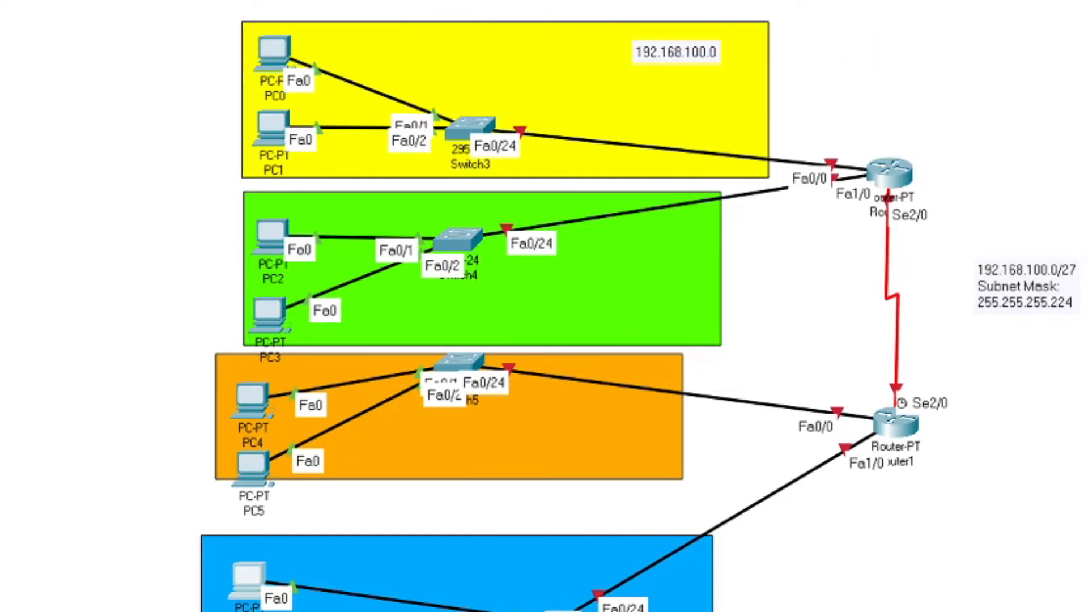
left_click_drag(673, 57, 715, 46)
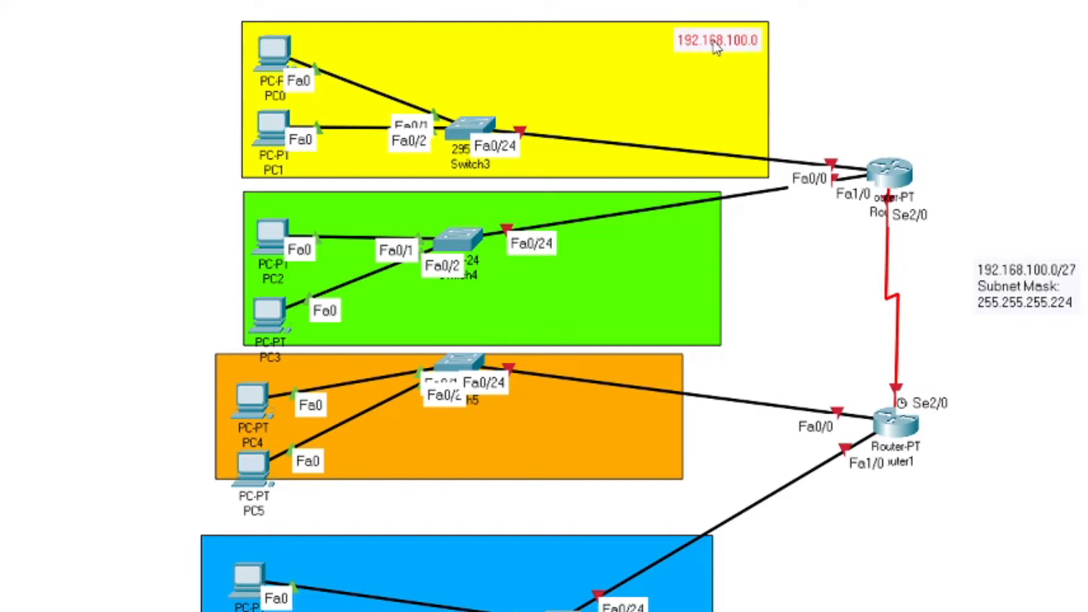
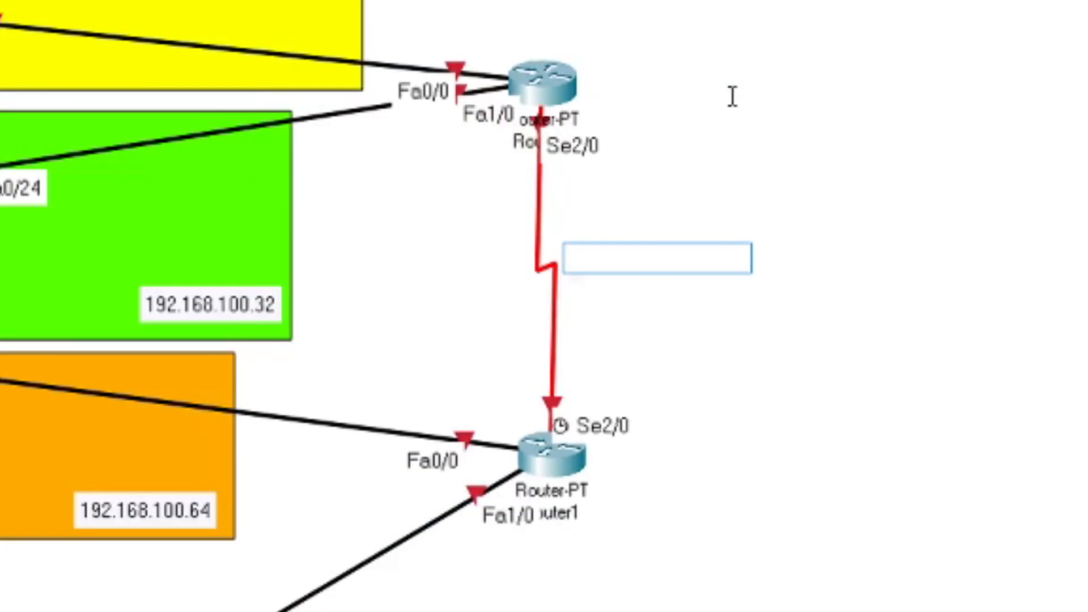
Label the serial link between the two routers with a note reading 192.168.100.128, placed beside the line's midpoint
type("192")
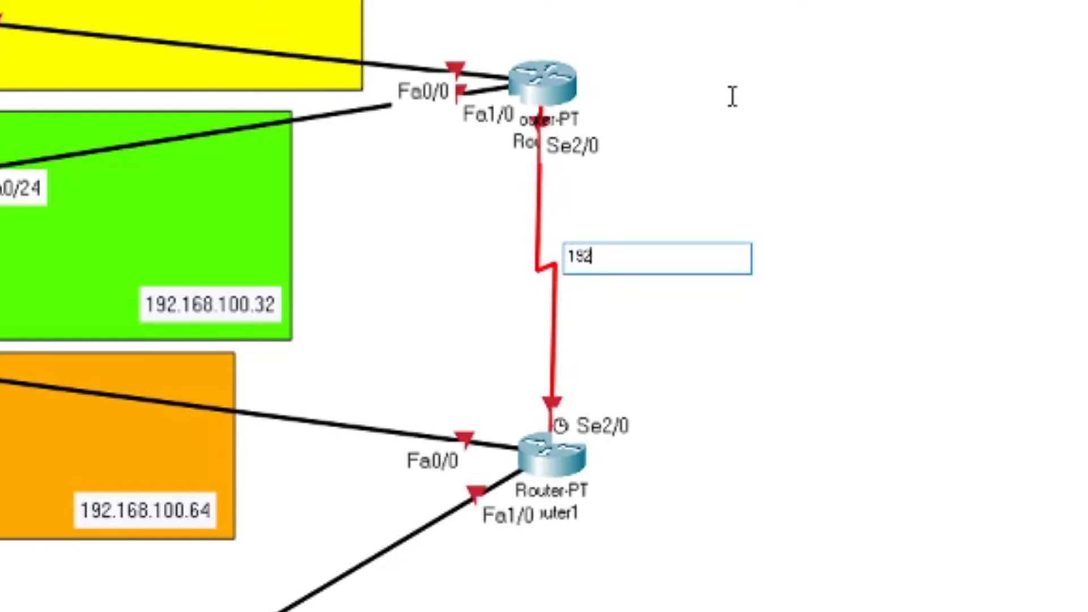
type(".168.100")
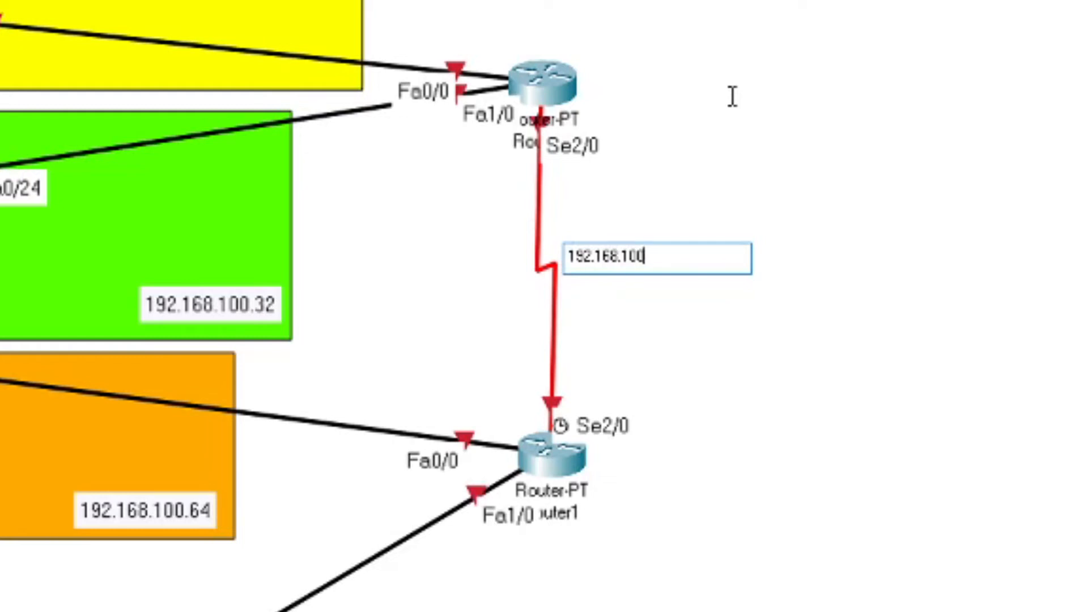
key("Return")
left_click(687, 245)
type("128")
left_click(766, 194)
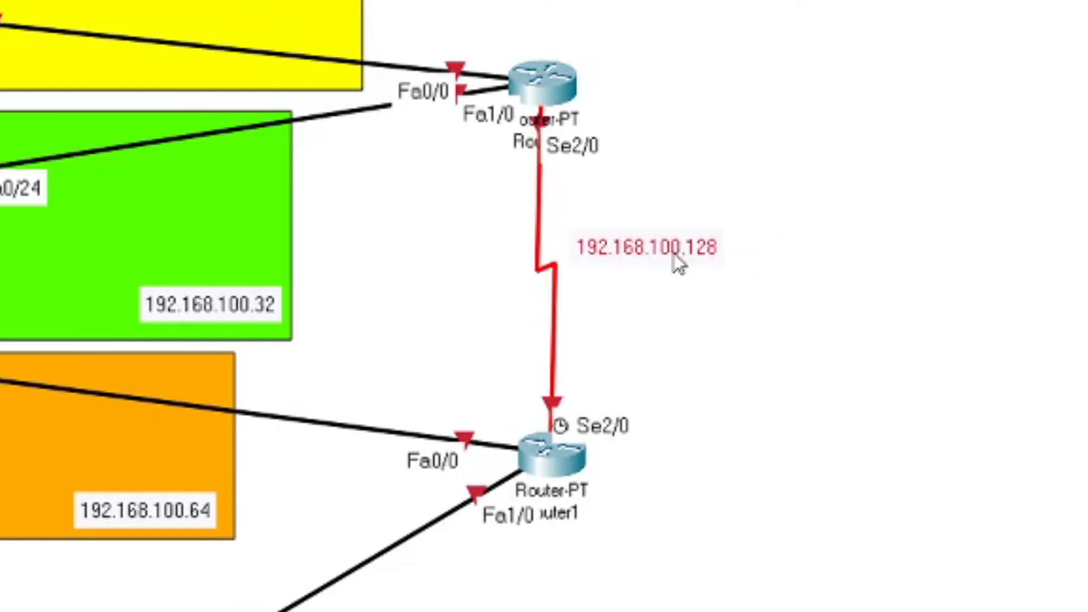
left_click_drag(674, 254, 673, 281)
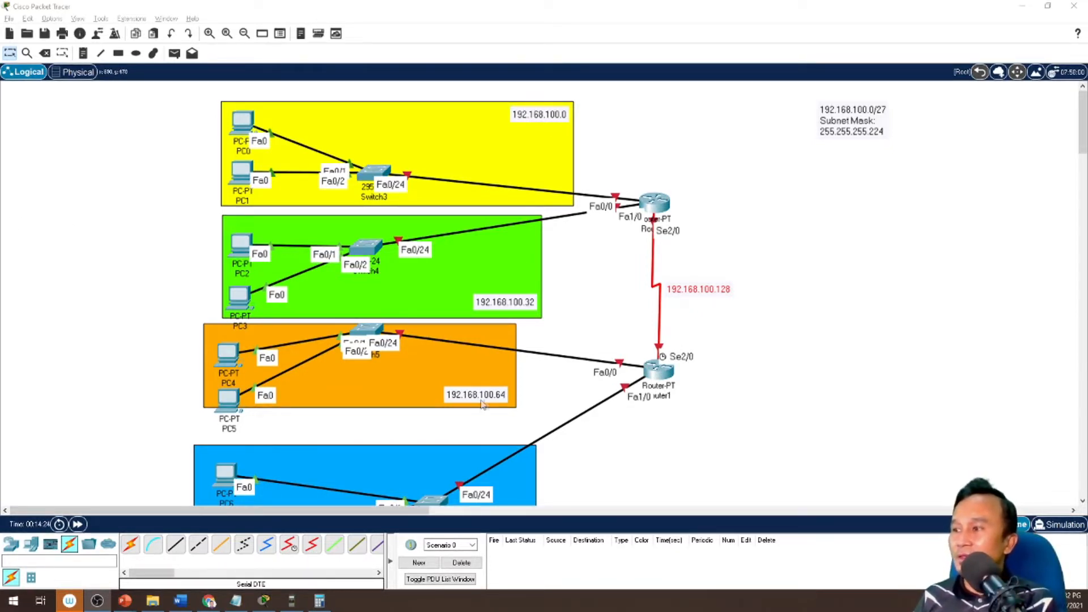
Place a note reading .1 just above the link where the upper router's Fa0/0 interface meets the yellow subnet's cable
scroll(524, 448, "down", 3)
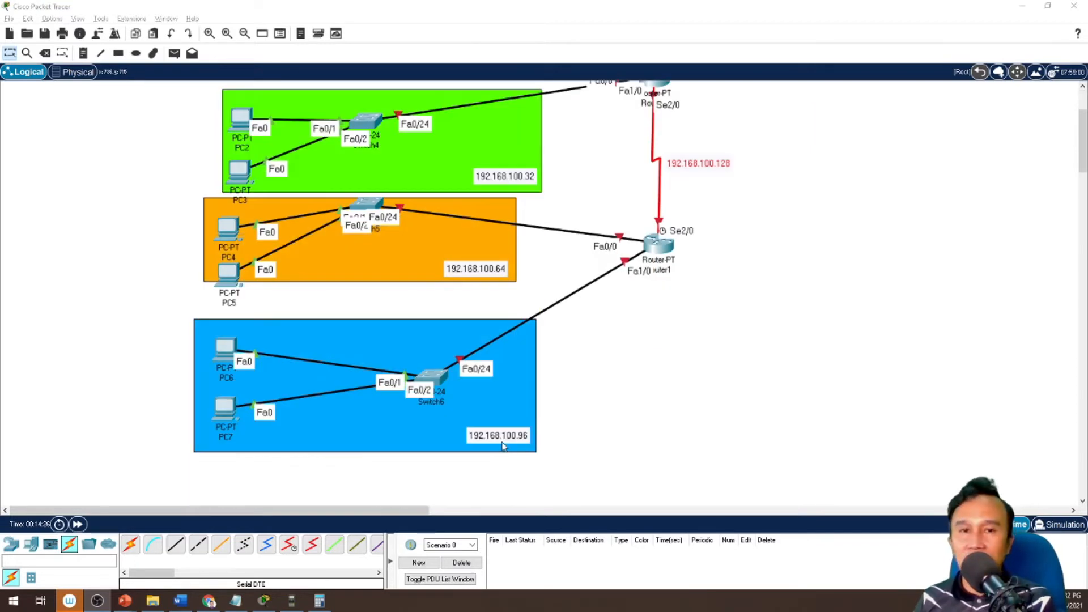
scroll(540, 438, "up", 2)
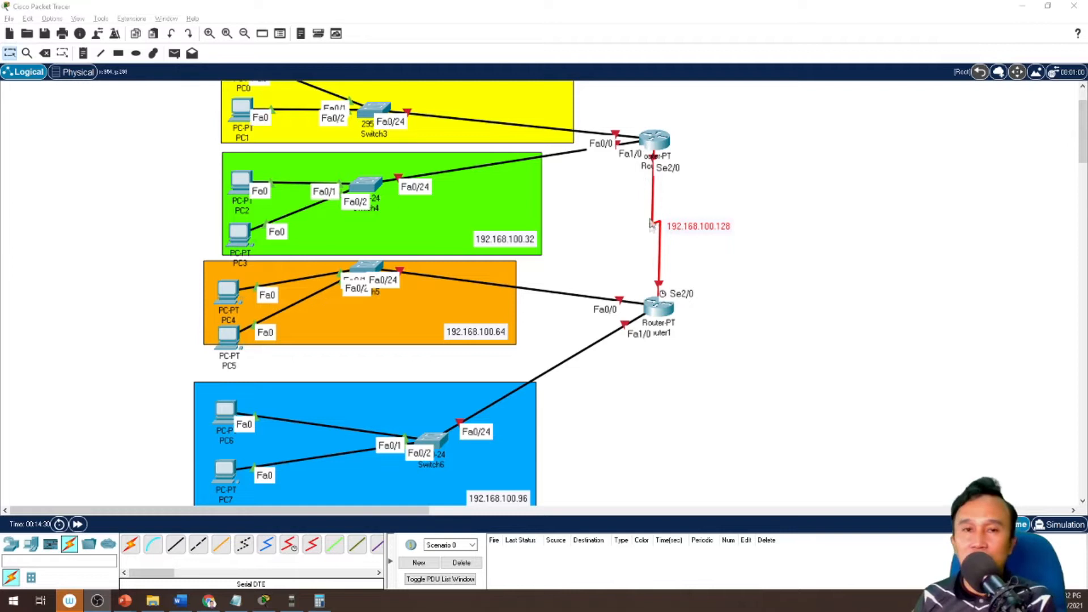
scroll(690, 276, "up", 2)
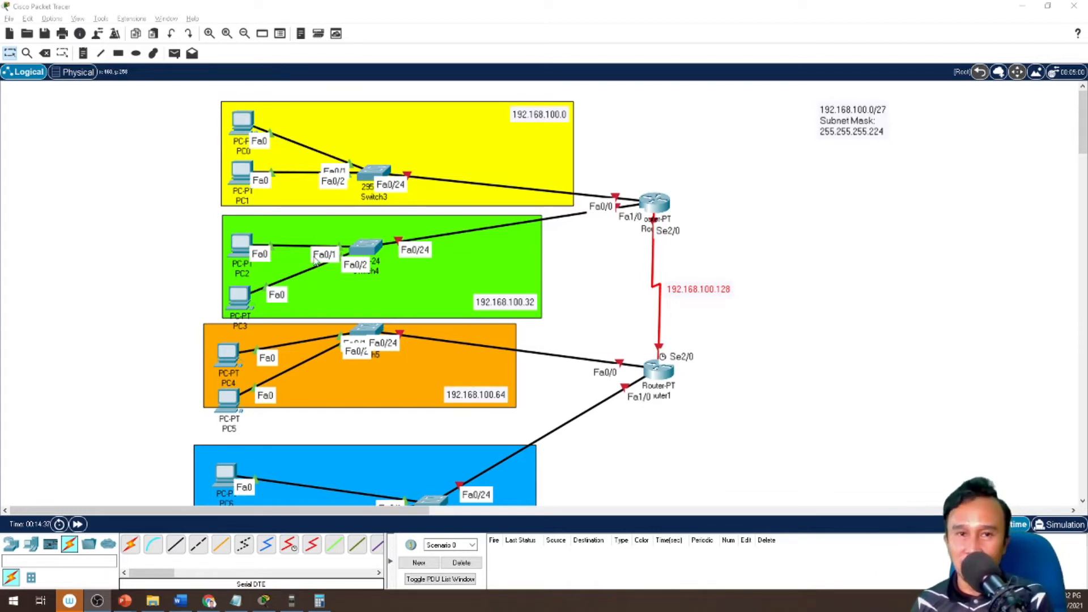
scroll(612, 226, "up", 3)
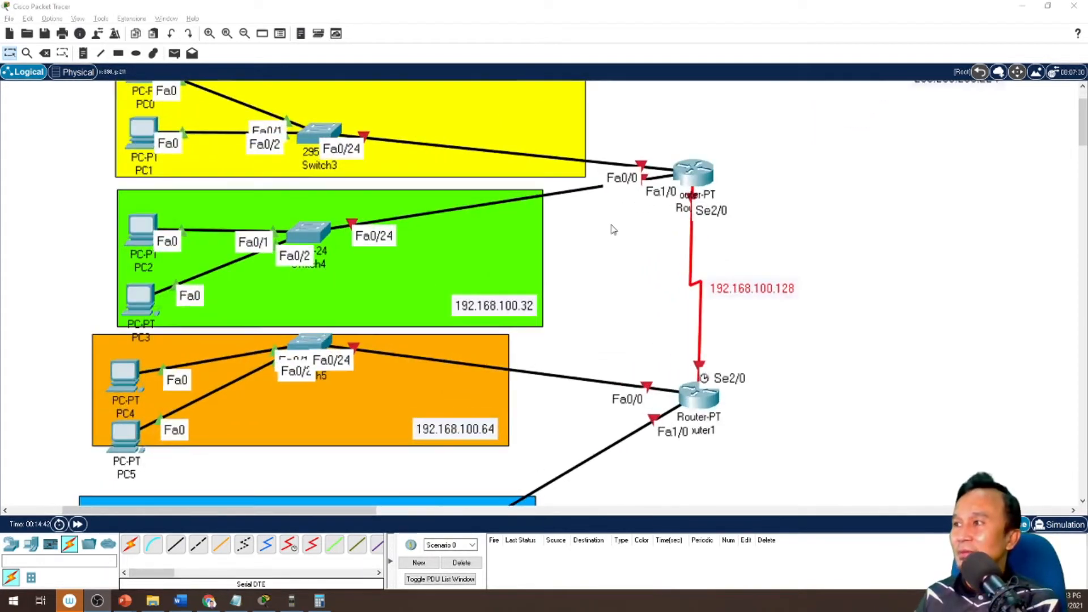
scroll(564, 230, "up", 1)
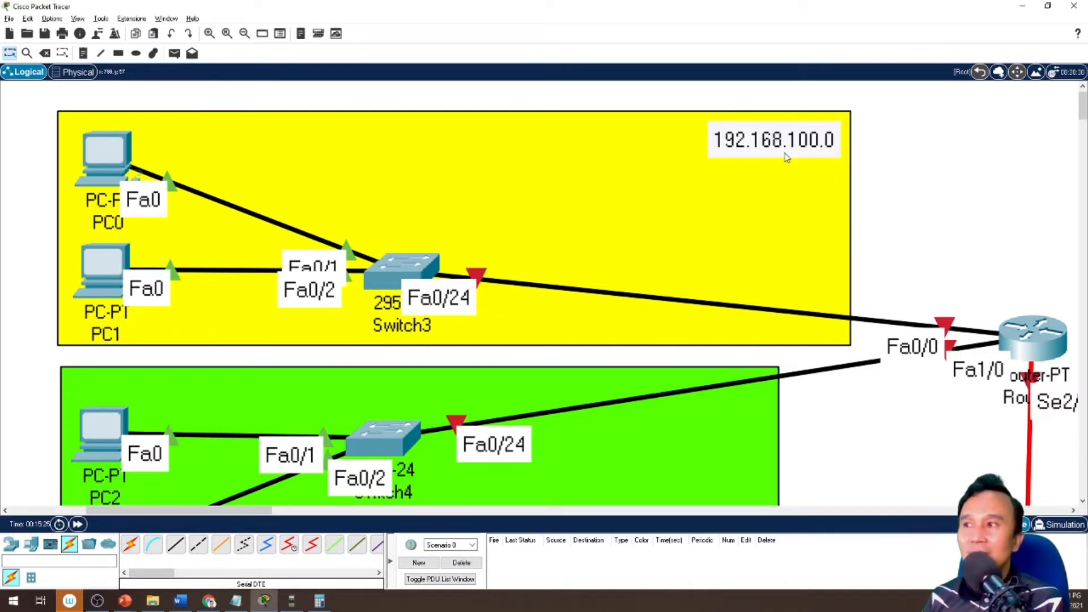
left_click(83, 54)
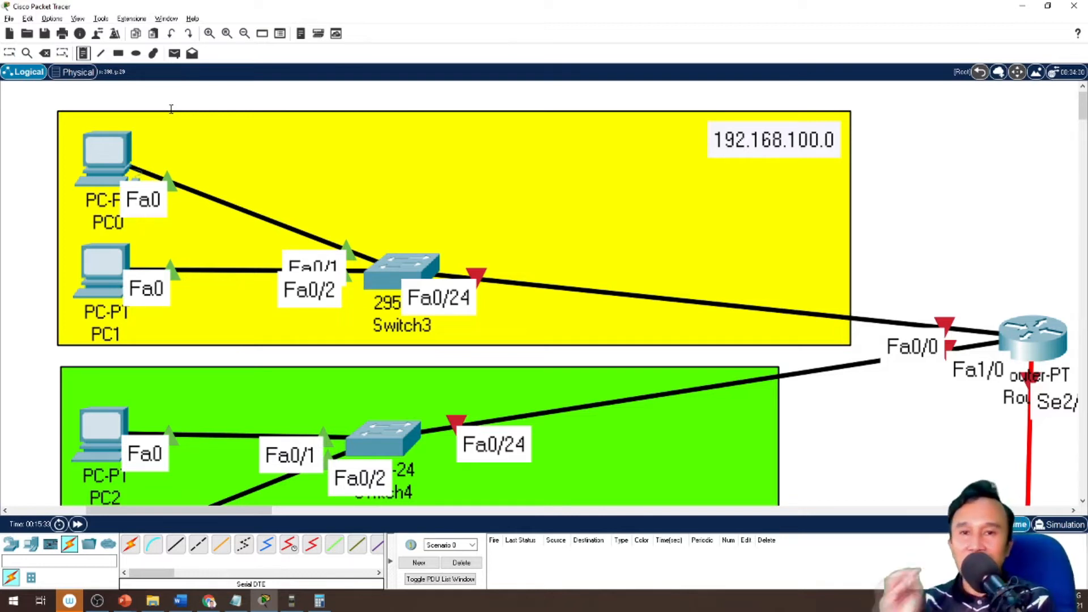
left_click(995, 314)
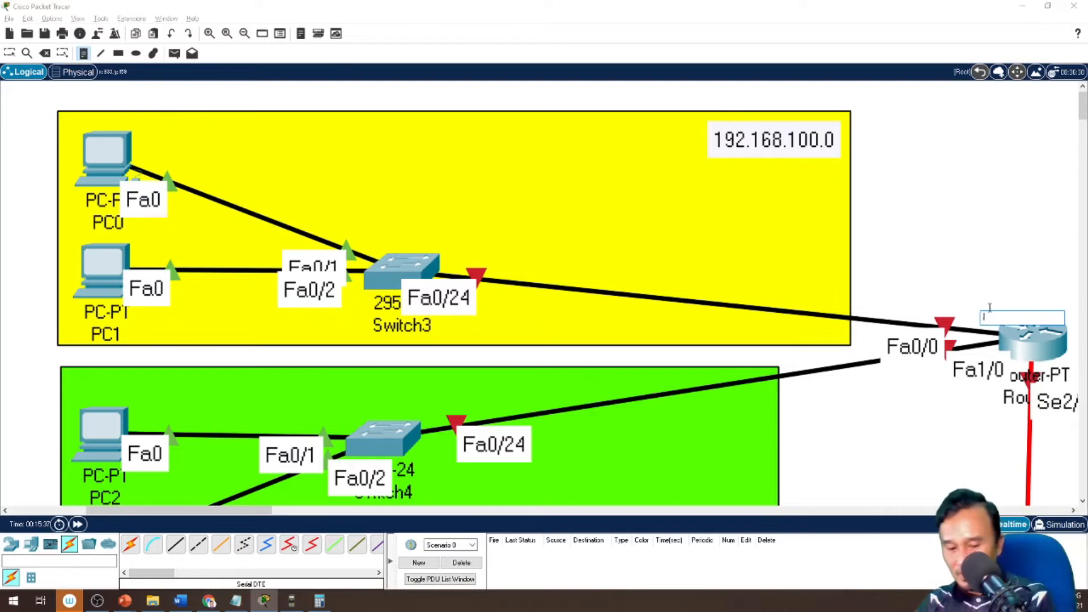
type("1")
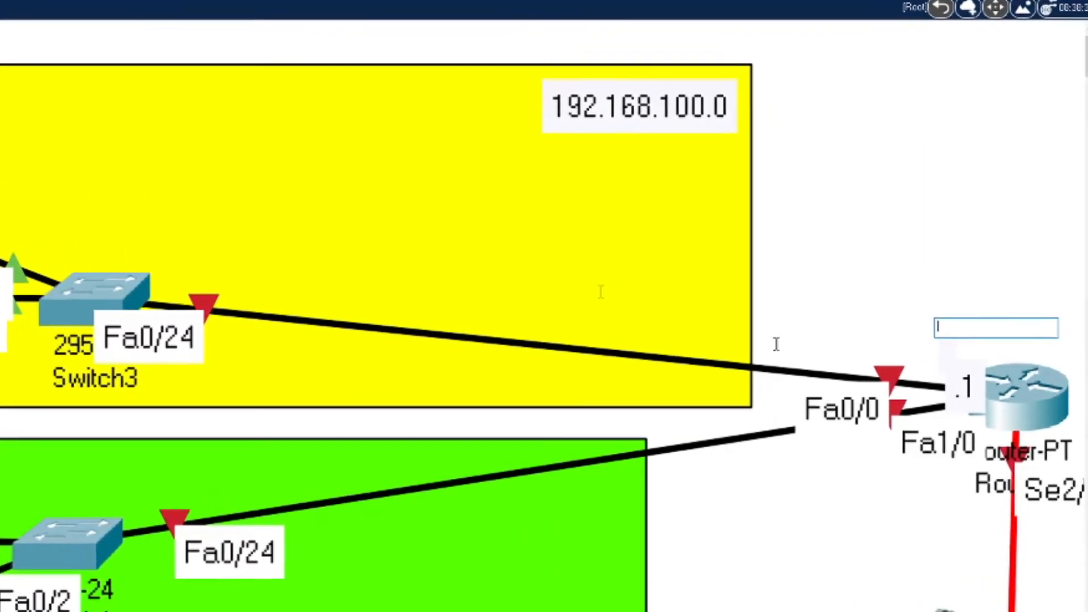
key("Escape")
left_click_drag(947, 425, 941, 418)
left_click_drag(909, 468, 891, 437)
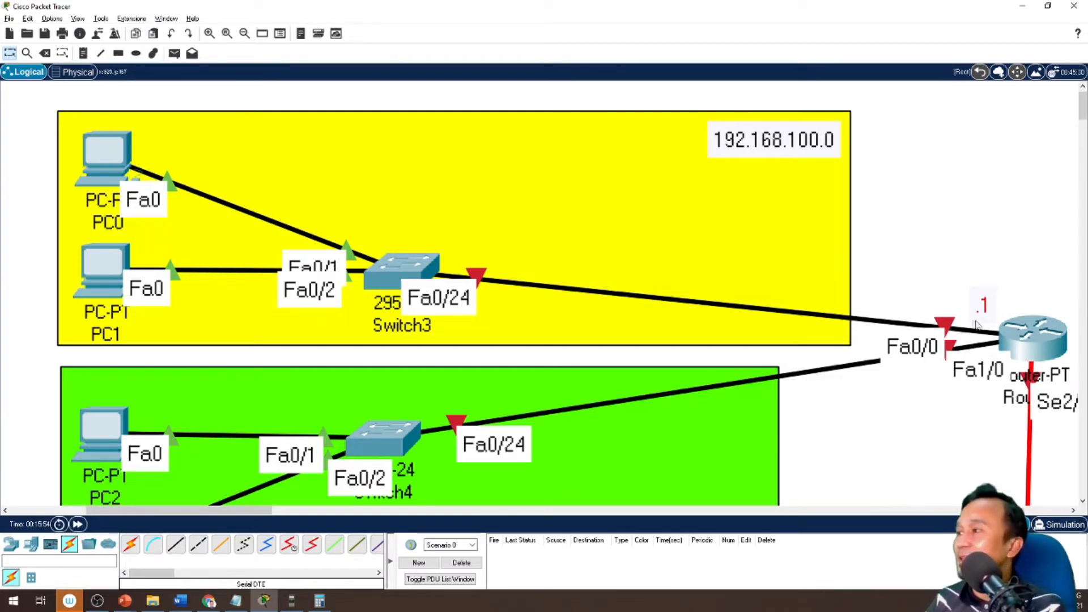
mouse_move(980, 320)
left_mouse_down()
mouse_move(991, 331)
mouse_move(982, 321)
left_mouse_up()
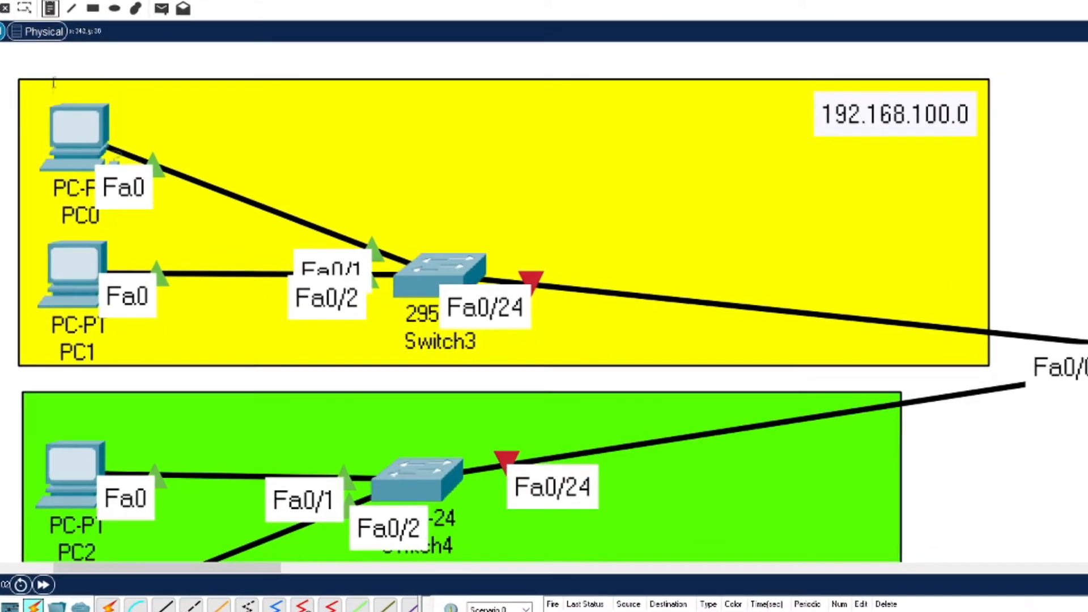
Place host address notes reading .2 on PC0 and .3 on PC1 in the yellow area
left_click(80, 112)
type("2")
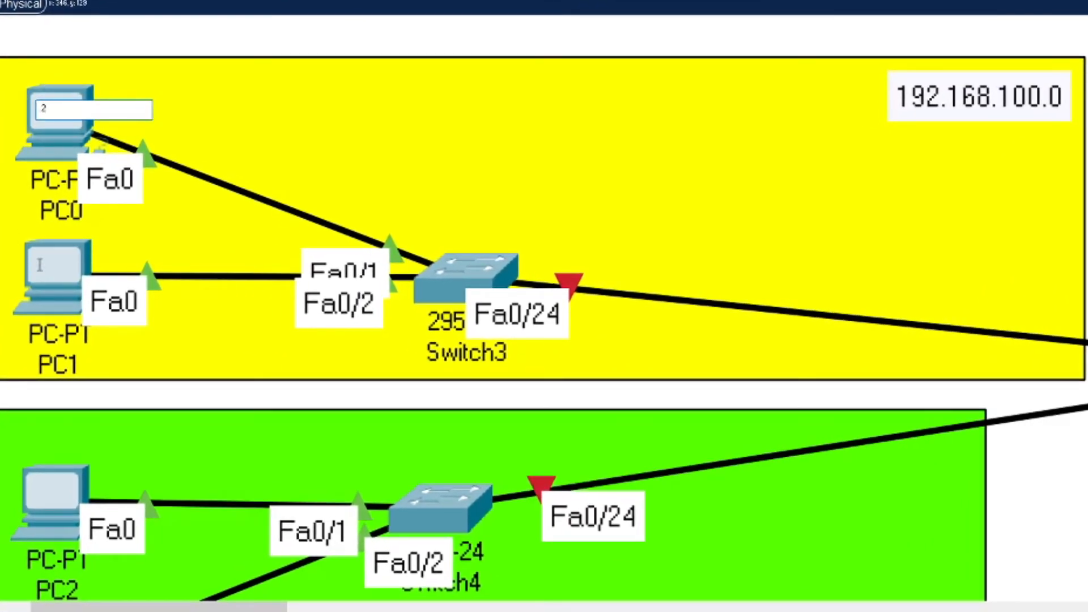
left_click(57, 268)
type(".3")
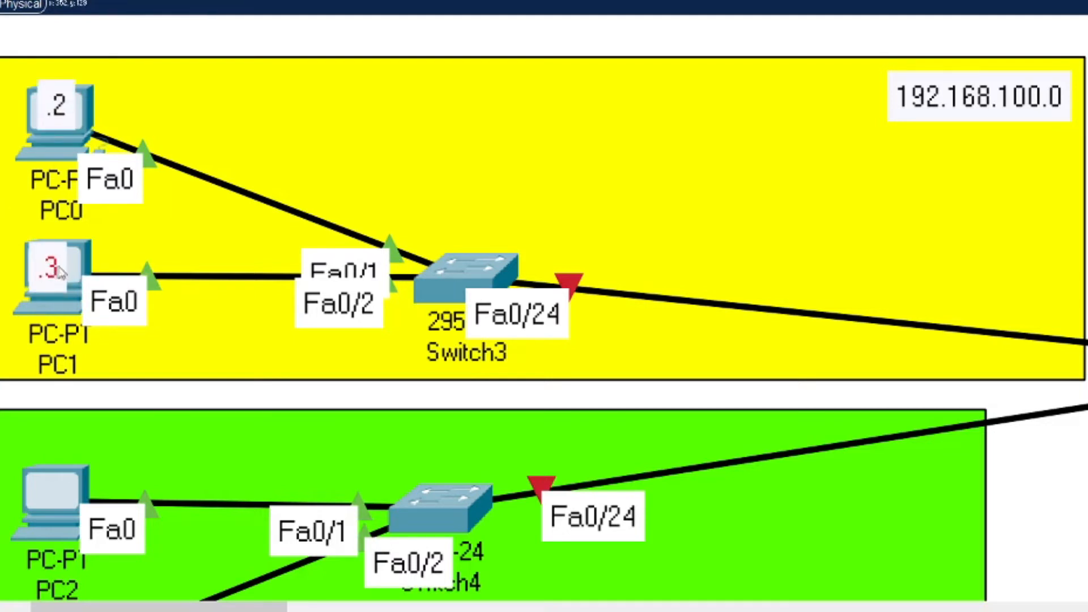
left_click_drag(55, 272, 60, 271)
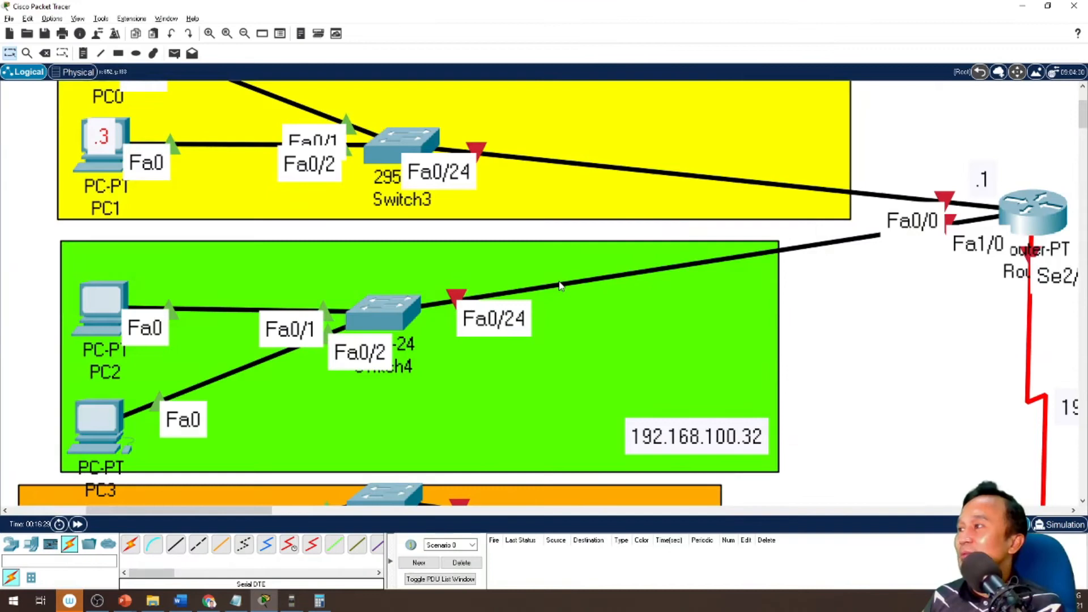
Add a note reading .33 for the upper router's Fa1/0 interface, positioned below the cable to the green subnet
scroll(706, 390, "down", 2)
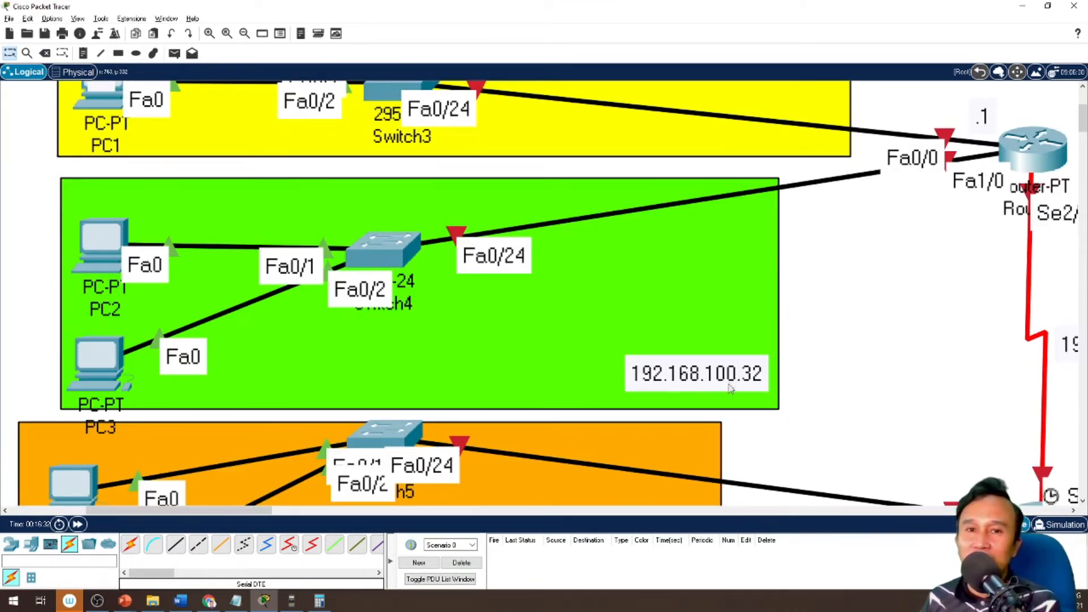
key("n")
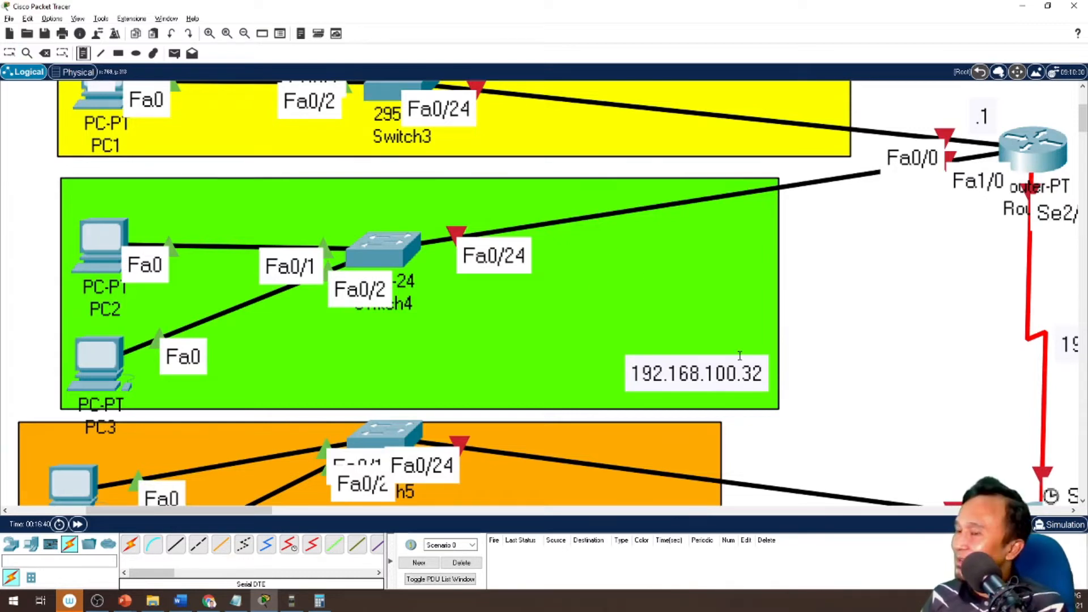
left_click(968, 168)
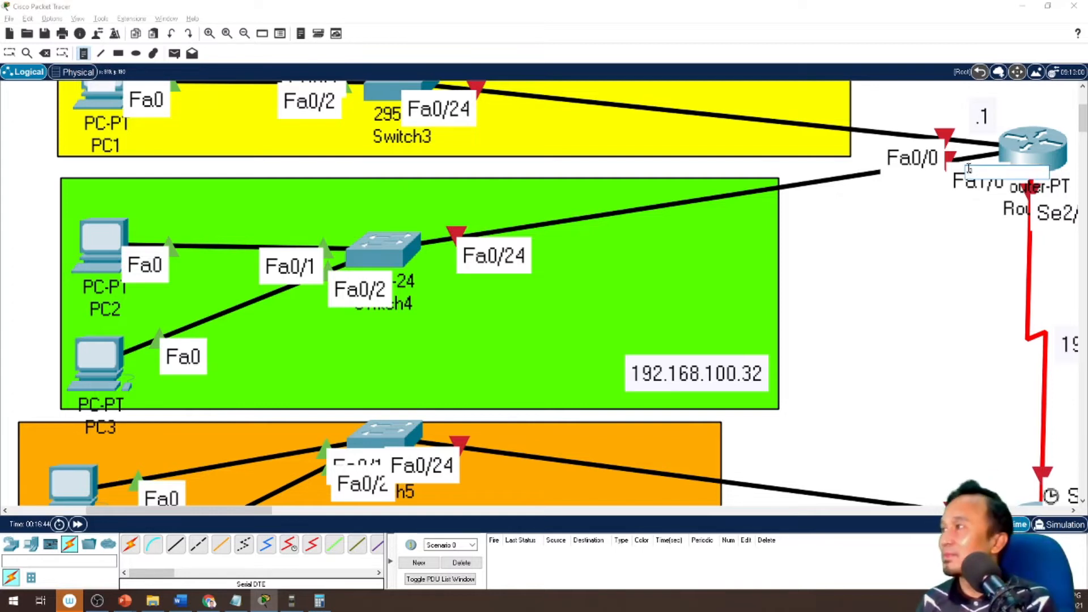
key("Escape")
left_click_drag(988, 169, 925, 208)
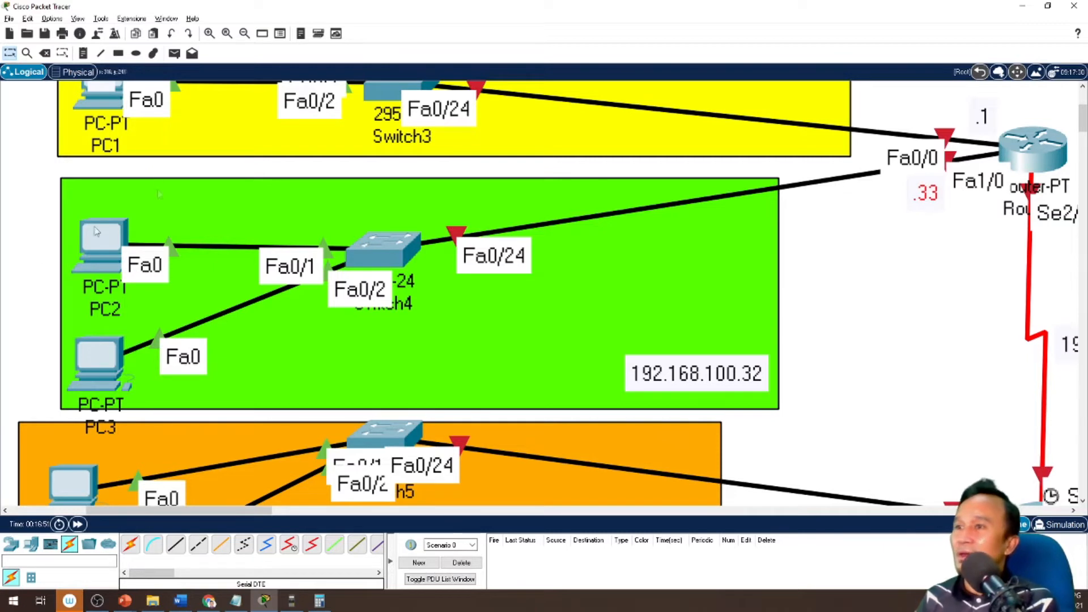
Place host address notes reading .34 on PC2 and .35 on PC3 in the green area
left_click(83, 53)
left_click(91, 229)
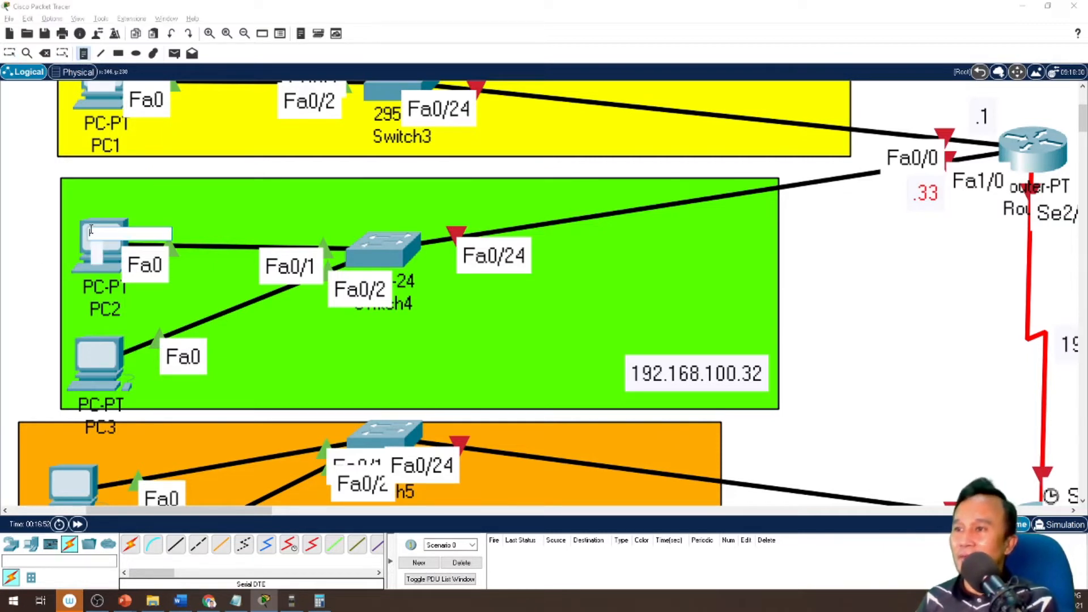
type(".34")
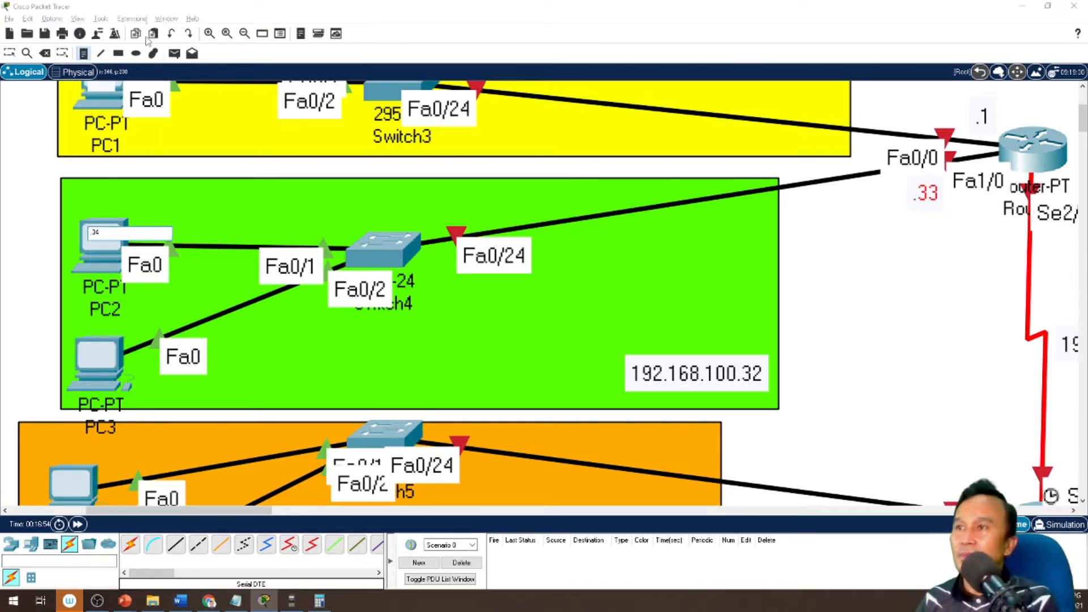
key("Escape")
left_click_drag(115, 255, 107, 251)
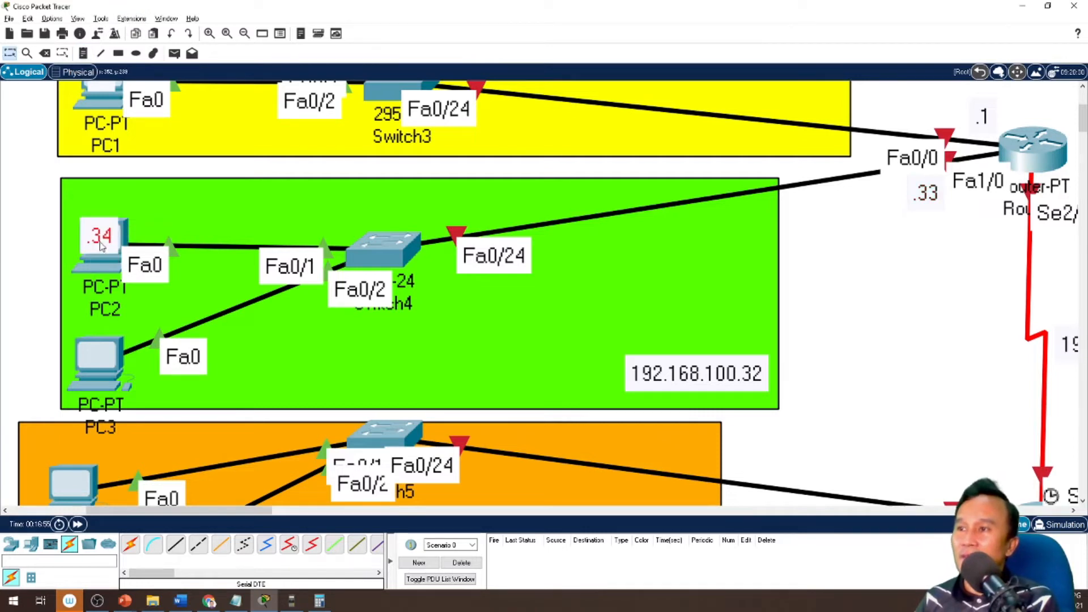
key("n")
left_click(94, 358)
type(".35")
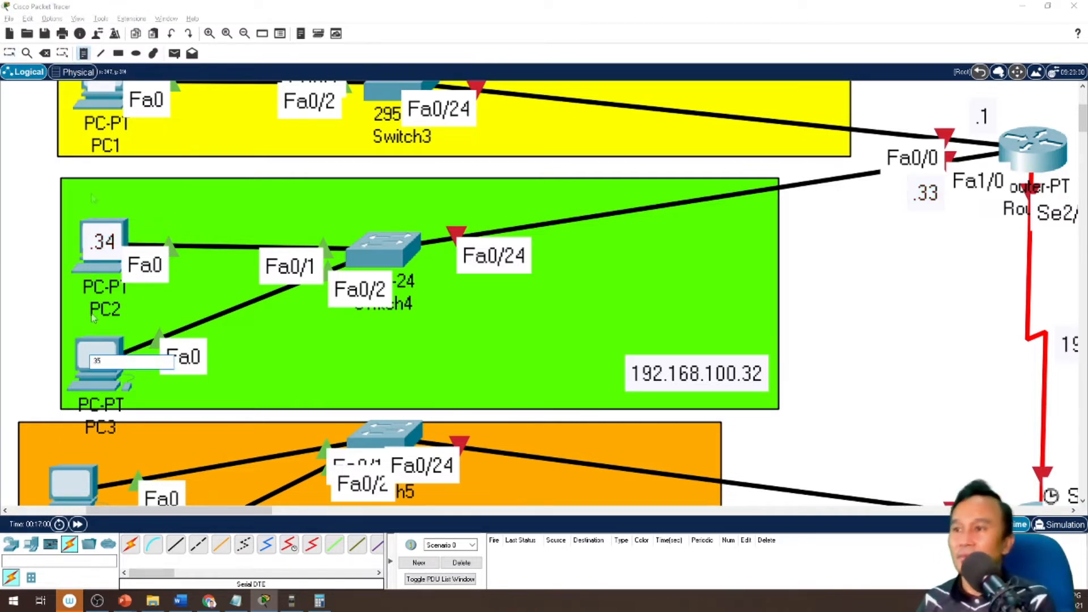
left_click(9, 53)
Add a note reading .65 at the lower router's Fa0/0 interface, on the link to the orange subnet
scroll(785, 281, "down", 3)
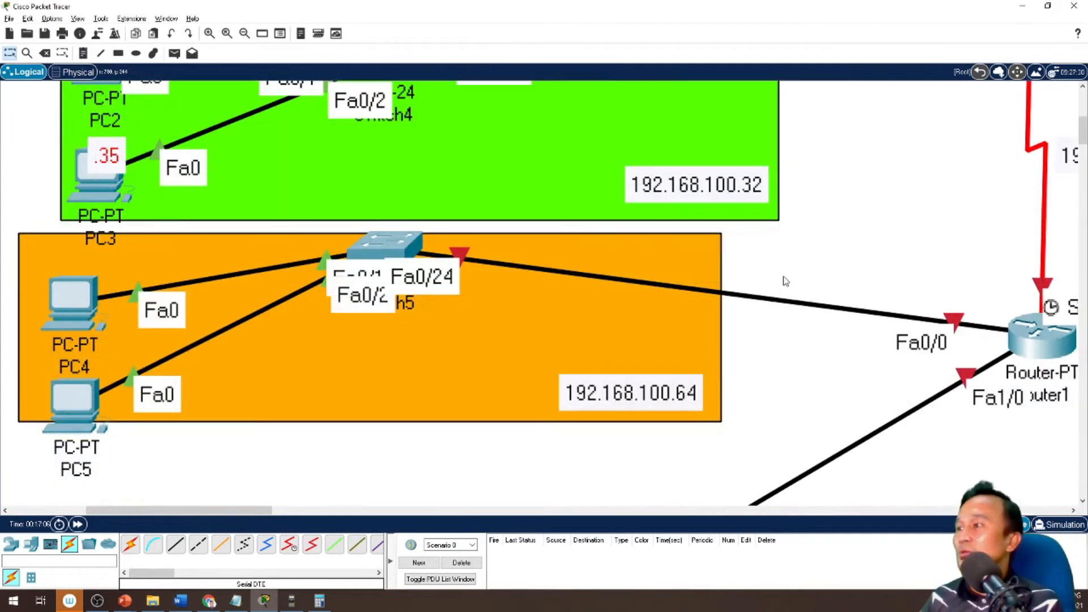
scroll(785, 281, "down", 1)
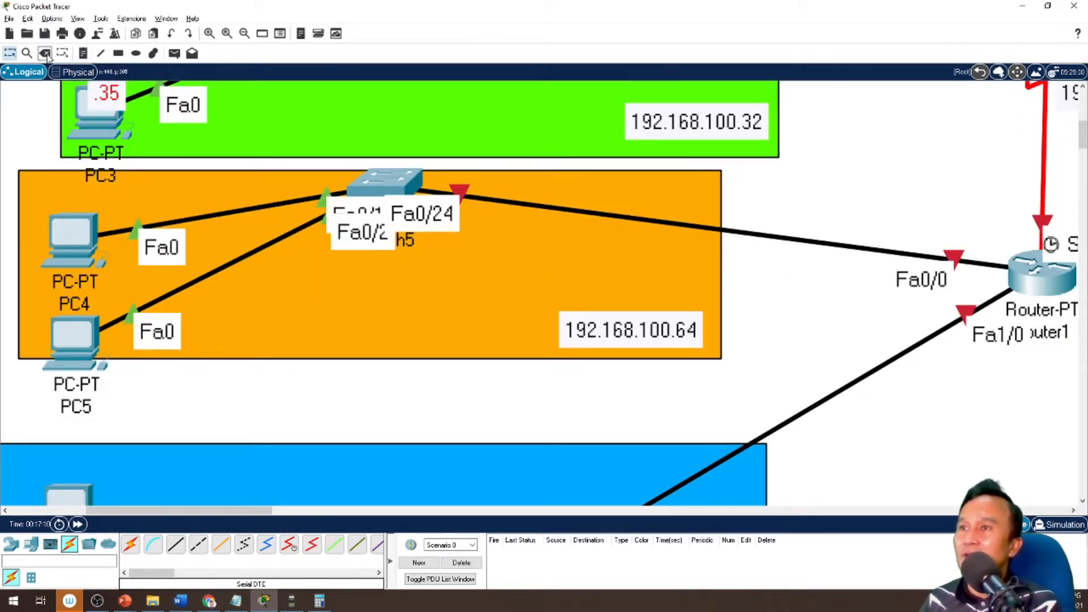
left_click(82, 53)
left_click(977, 244)
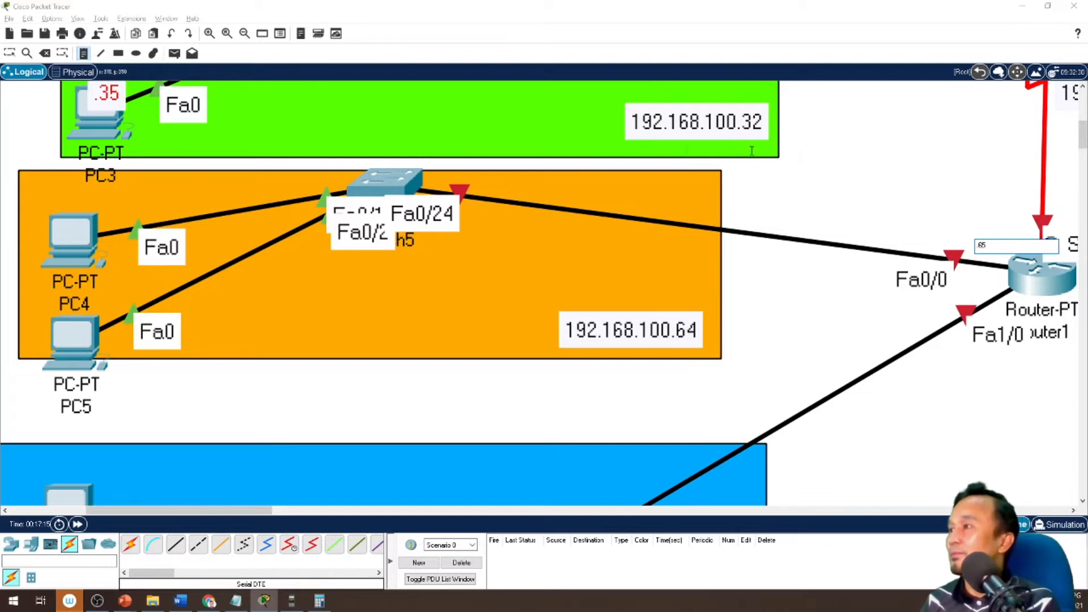
left_click(1, 57)
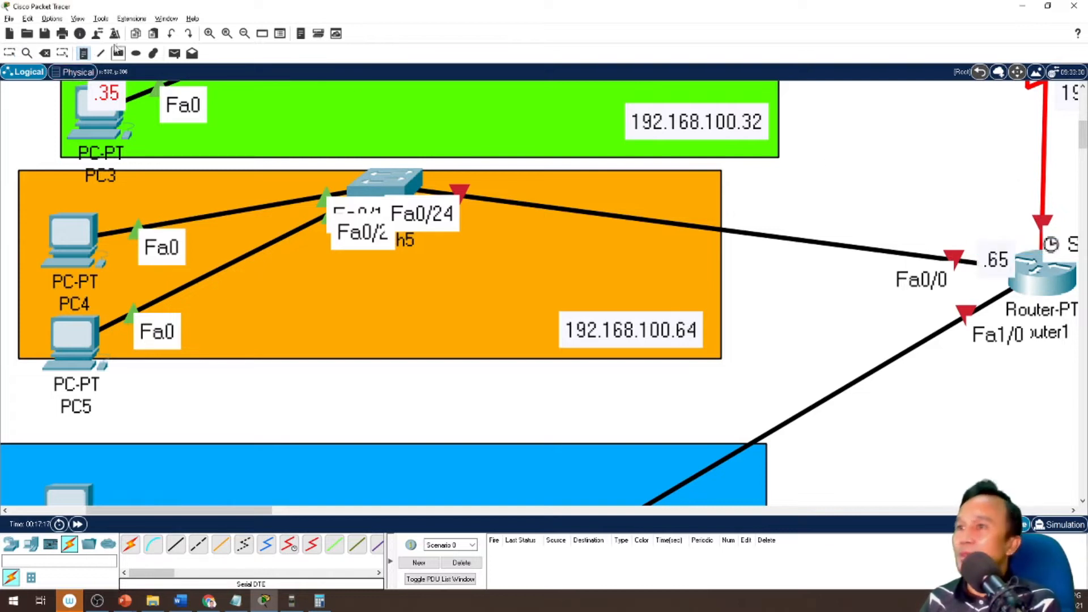
left_click(62, 52)
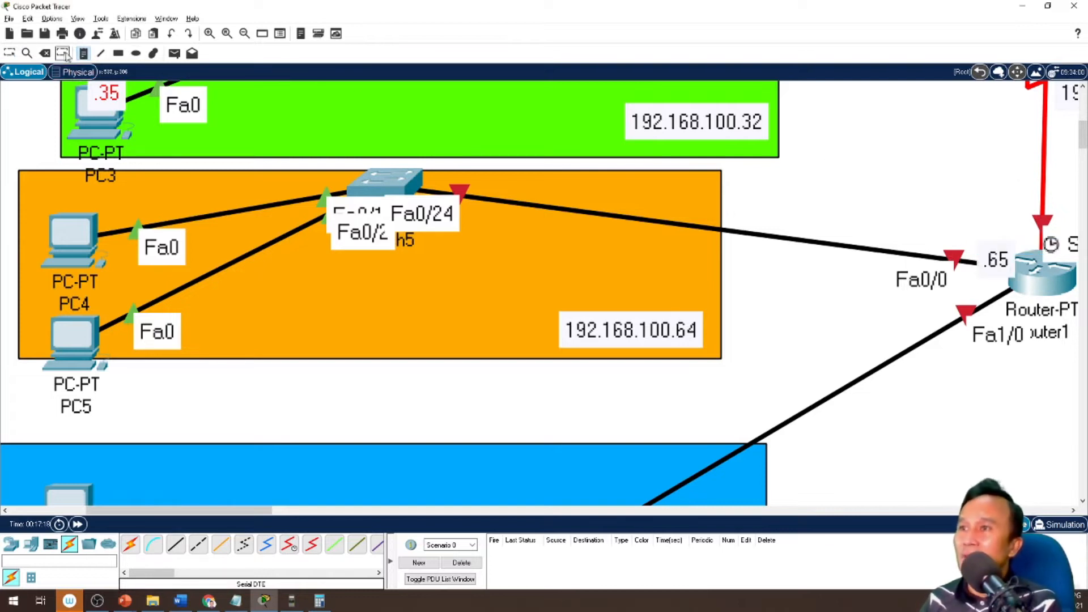
Place host address notes reading .66 on PC4 and .67 on PC5 in the orange area
key("n")
left_click(65, 230)
type(".66")
key("Escape")
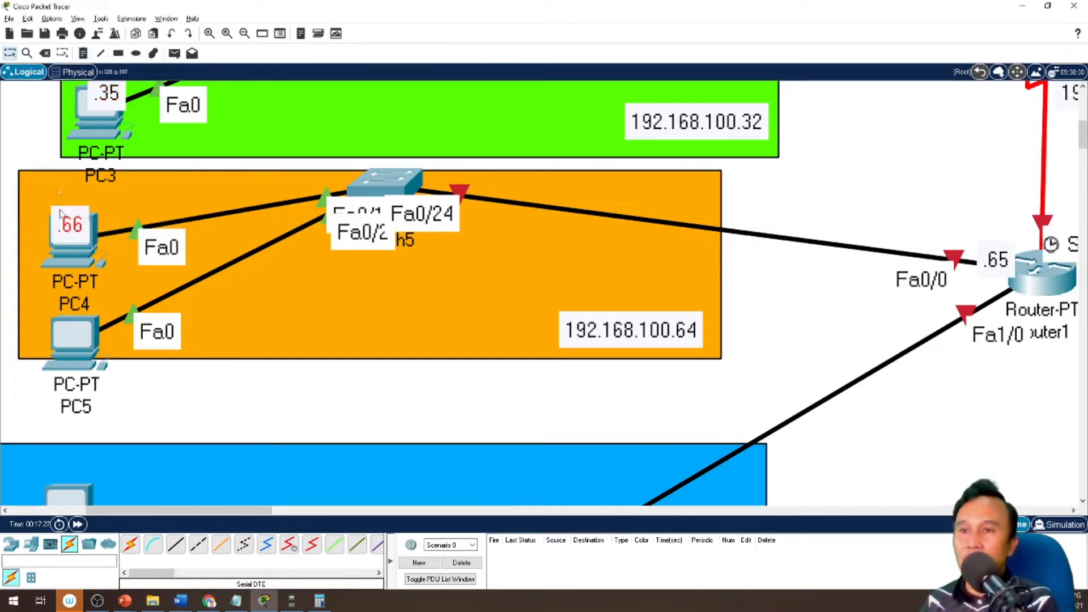
key("n")
left_click(67, 325)
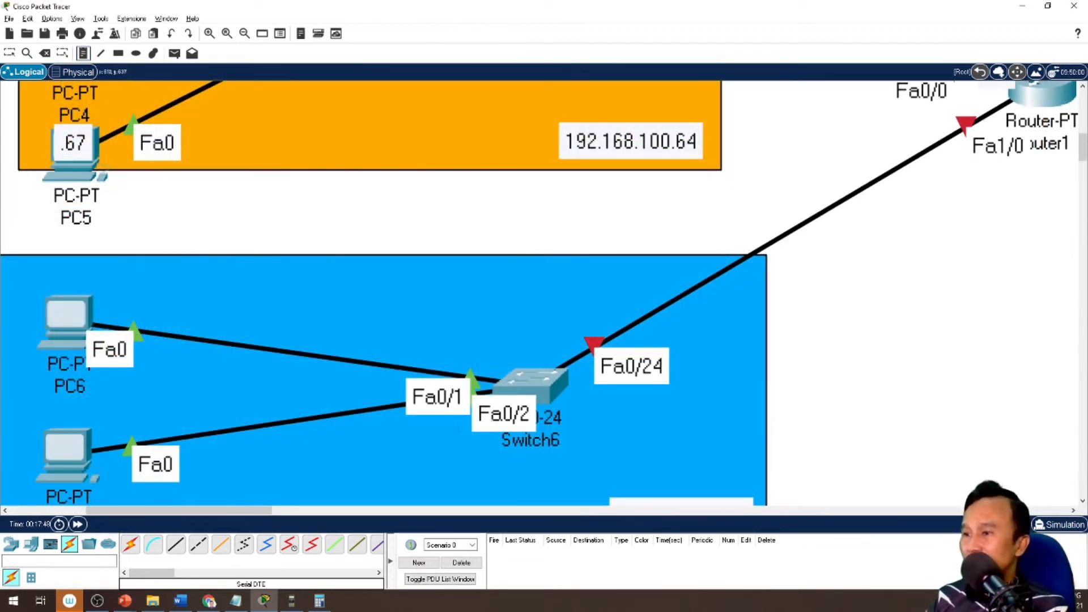
Add a note reading .97 at the lower router's Fa1/0 interface, positioned on the link to the blue subnet
scroll(585, 436, "down", 2)
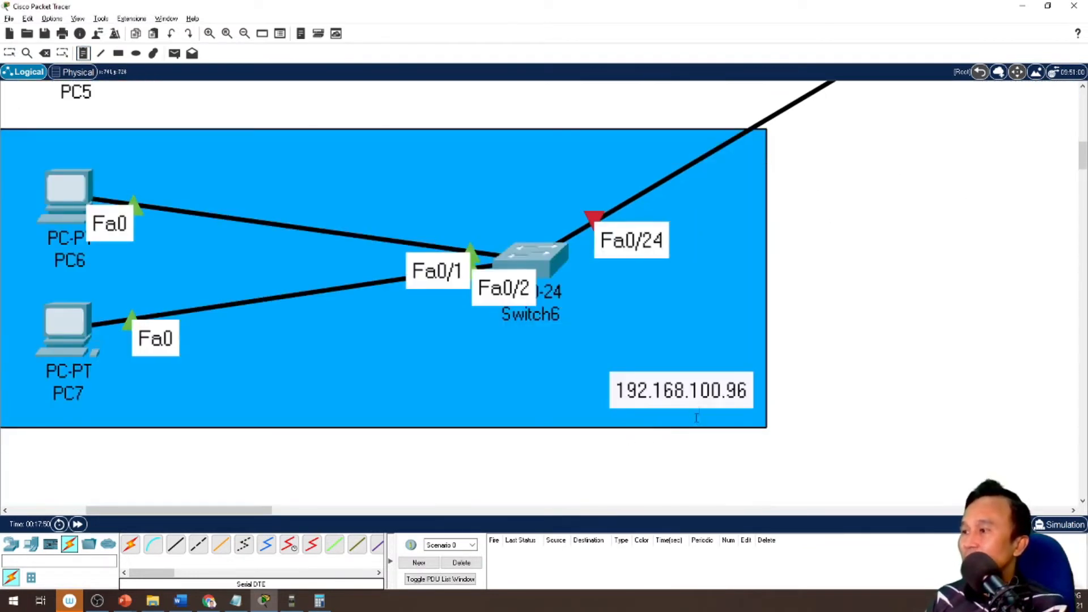
left_click_drag(181, 511, 228, 514)
scroll(893, 303, "up", 4)
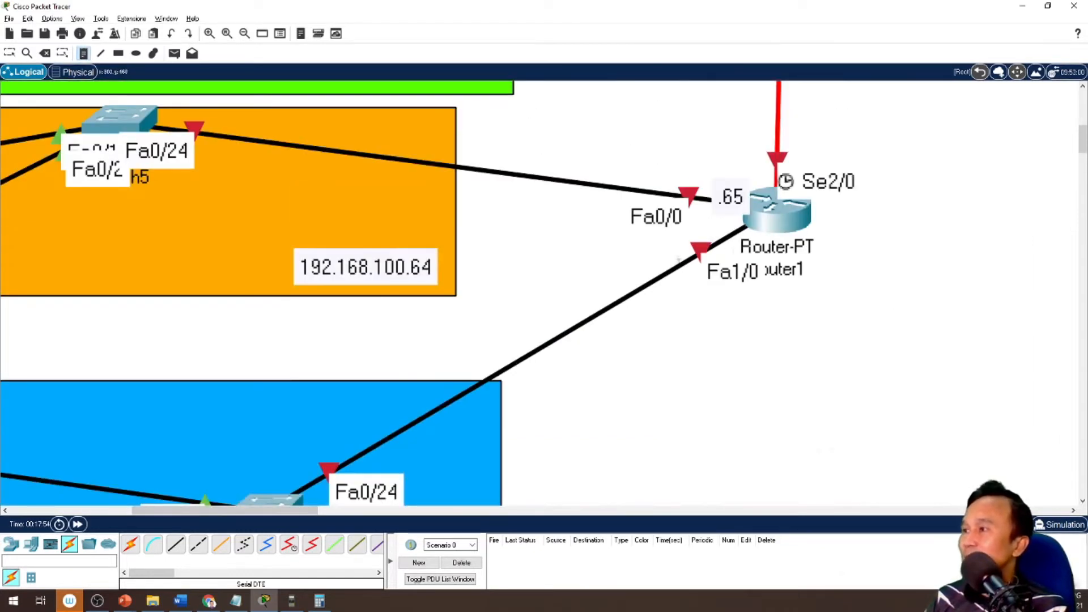
left_click(671, 255)
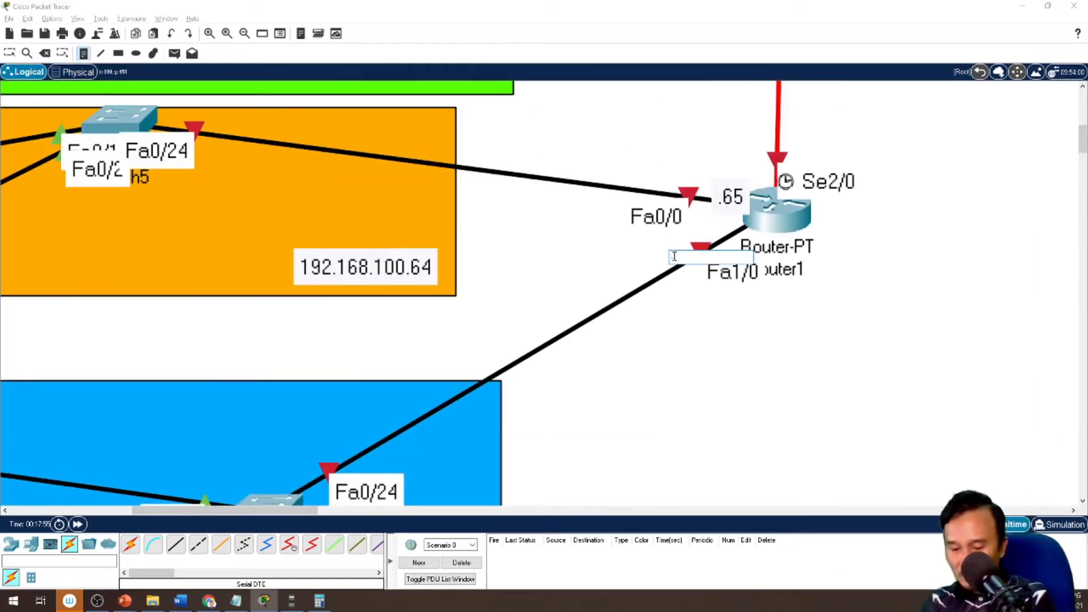
type(".97")
left_click(9, 53)
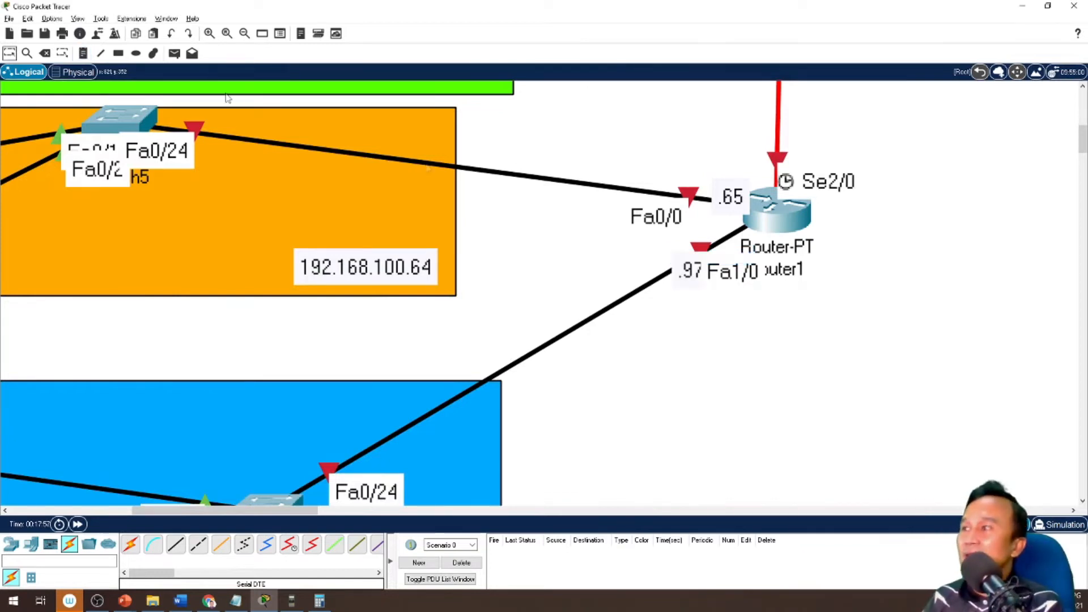
left_click_drag(683, 282, 668, 253)
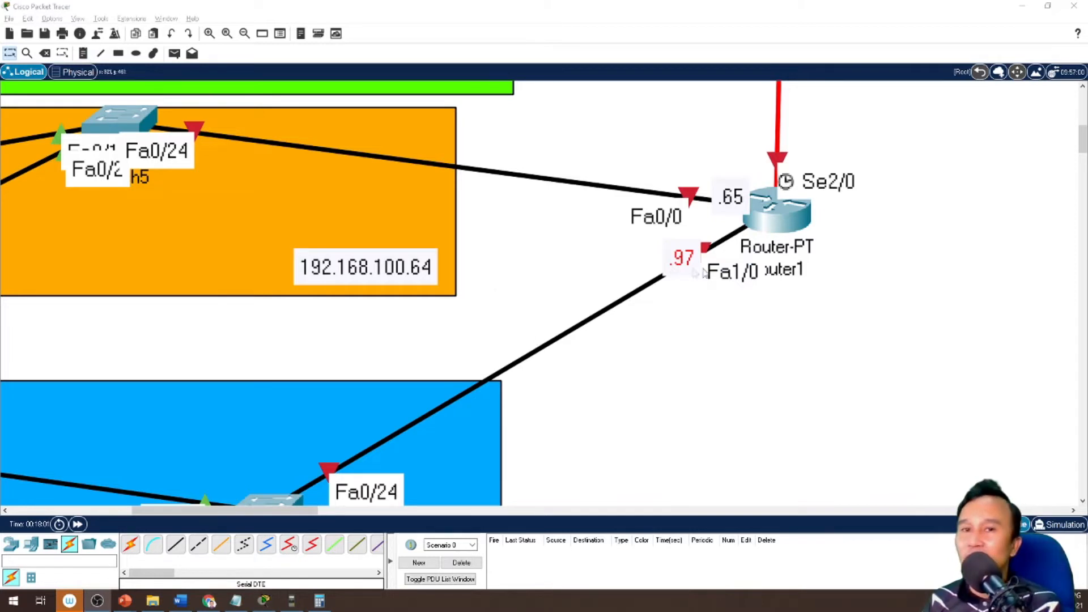
mouse_move(684, 267)
left_mouse_down()
mouse_move(726, 245)
mouse_move(686, 260)
left_mouse_up()
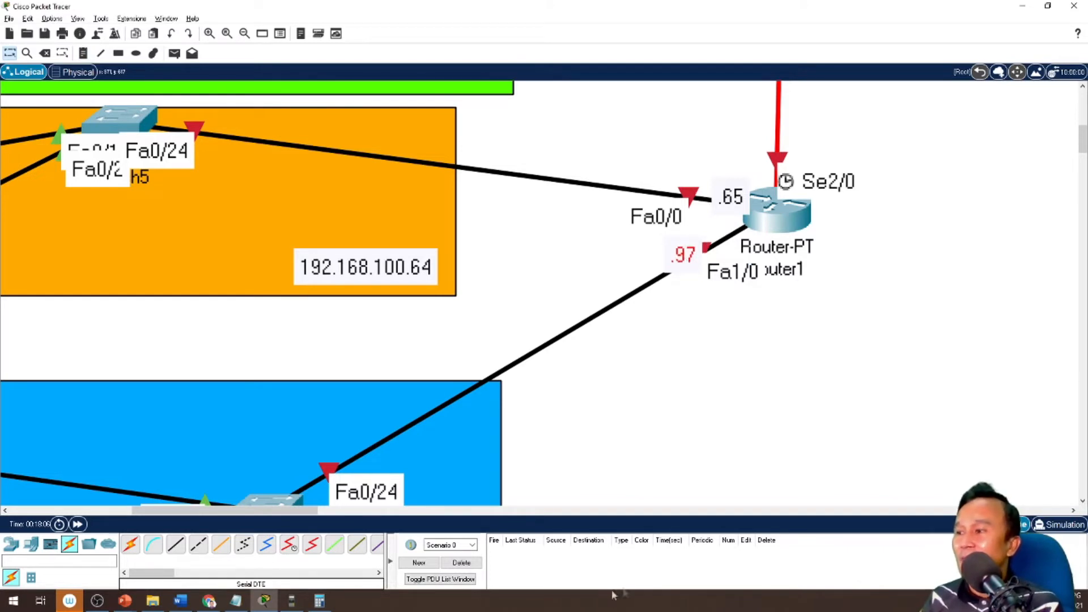
Place host address notes reading .98 on PC6 and .99 on PC7 in the blue area
left_click_drag(304, 511, 233, 509)
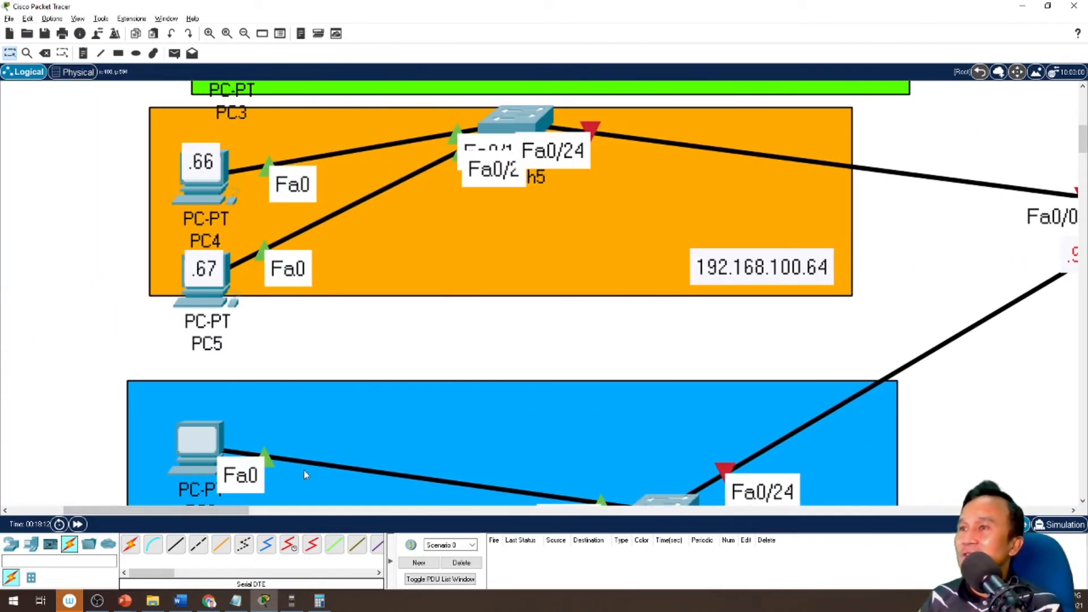
left_click(194, 450)
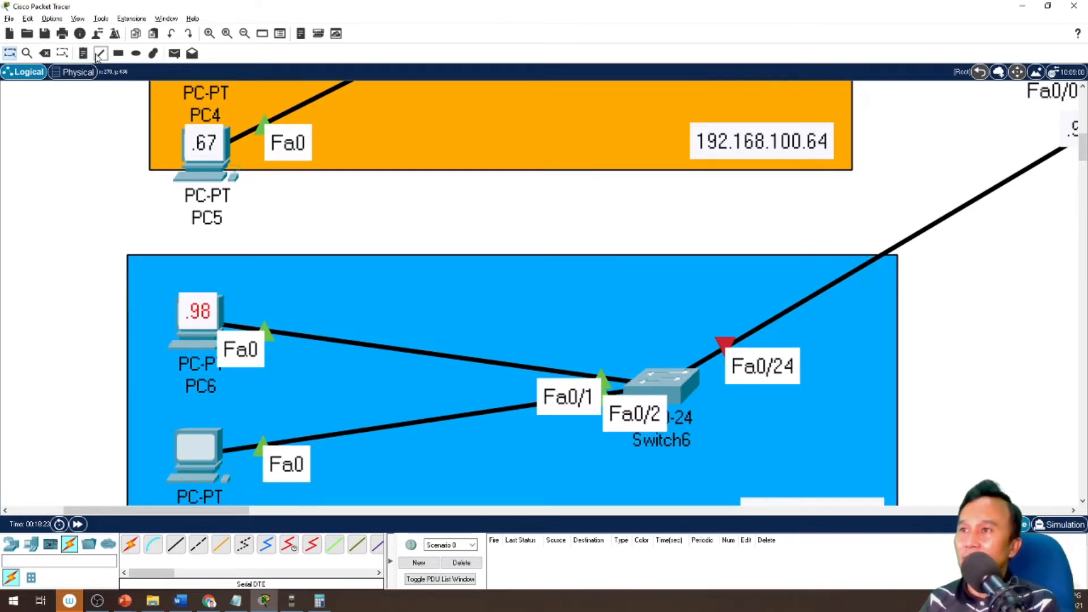
left_click(83, 53)
left_click(186, 446)
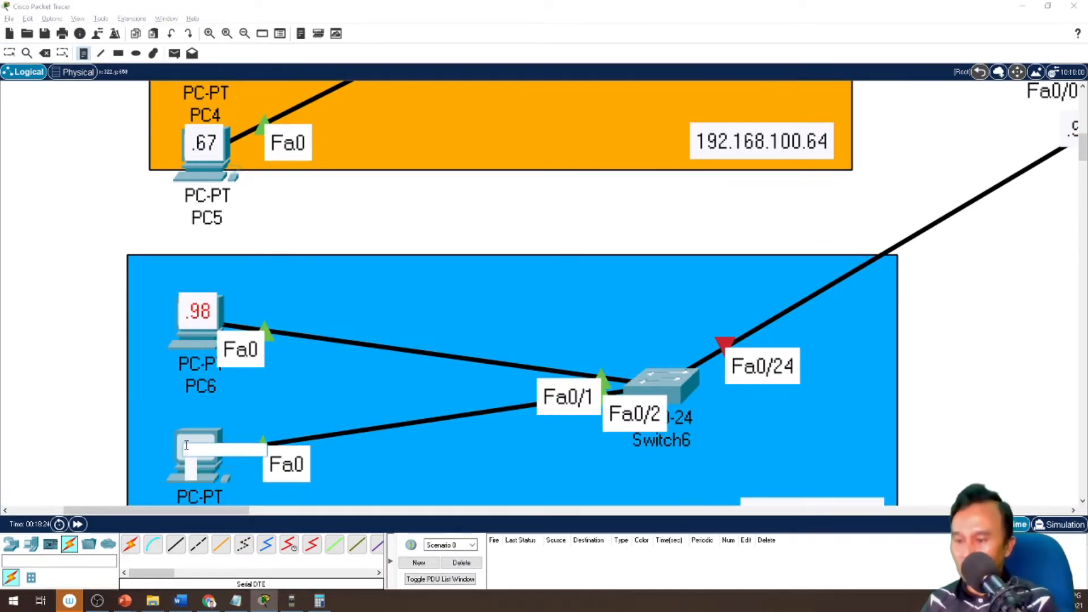
left_click(9, 54)
left_click_drag(207, 464, 194, 438)
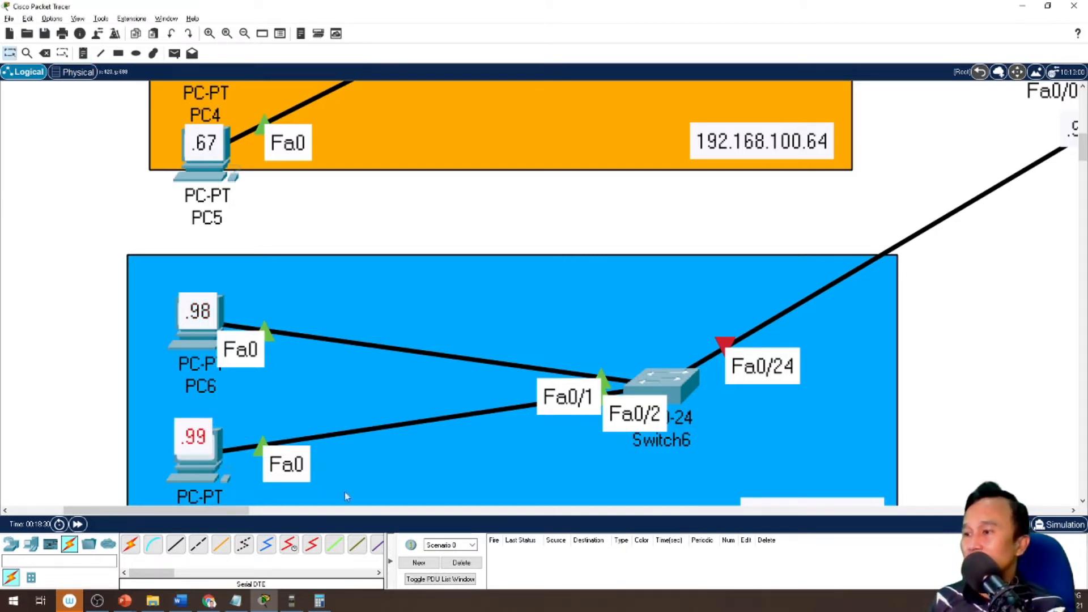
Add a note reading .129 beside the upper router's Se2/0 interface on the serial link
left_click_drag(216, 510, 338, 498)
scroll(396, 373, "up", 8)
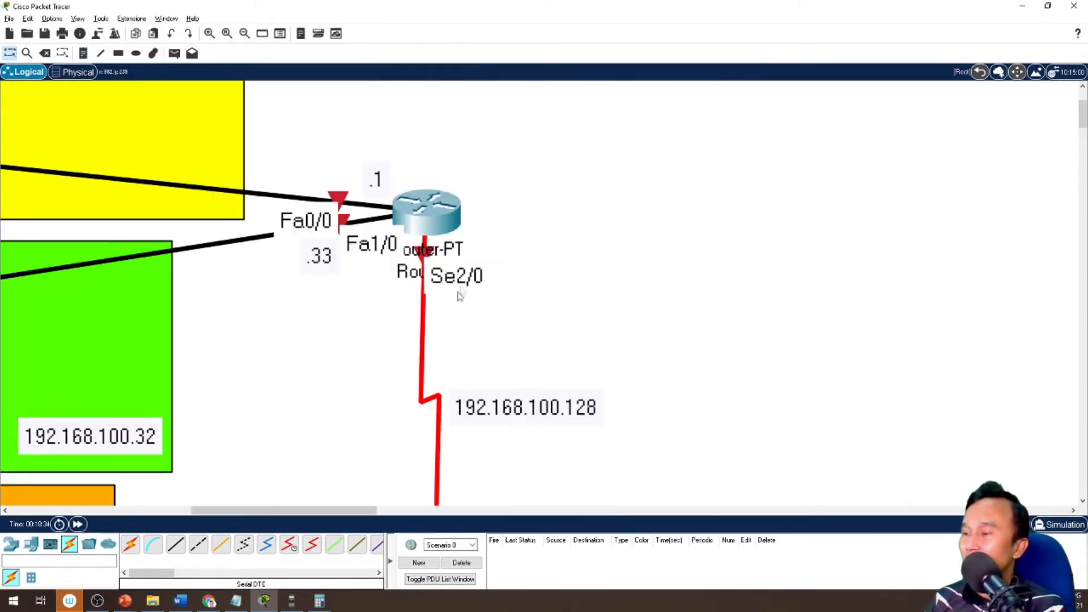
scroll(475, 304, "down", 3)
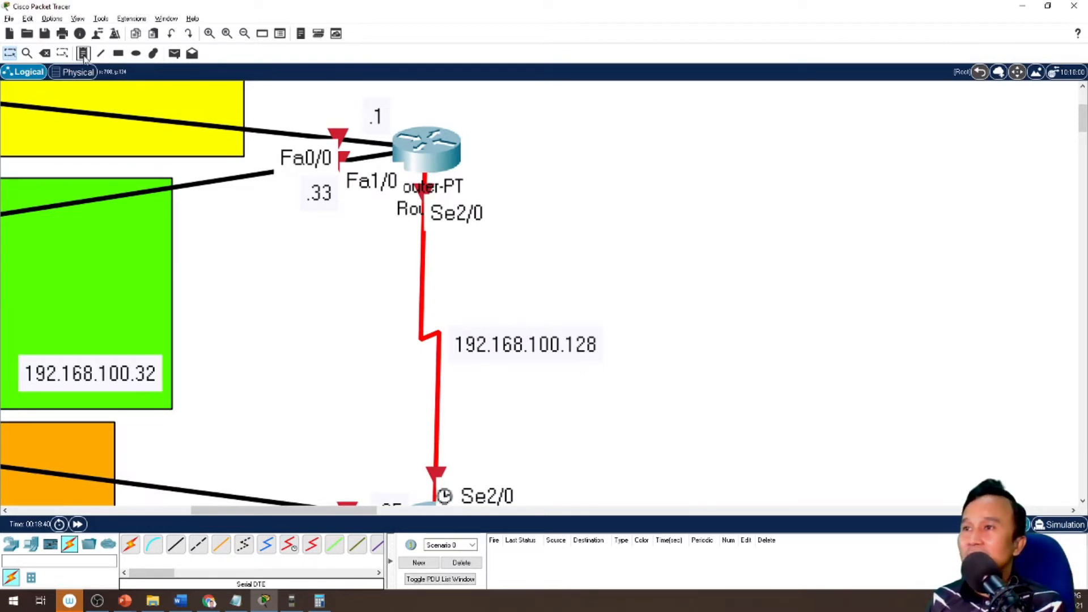
left_click(488, 163)
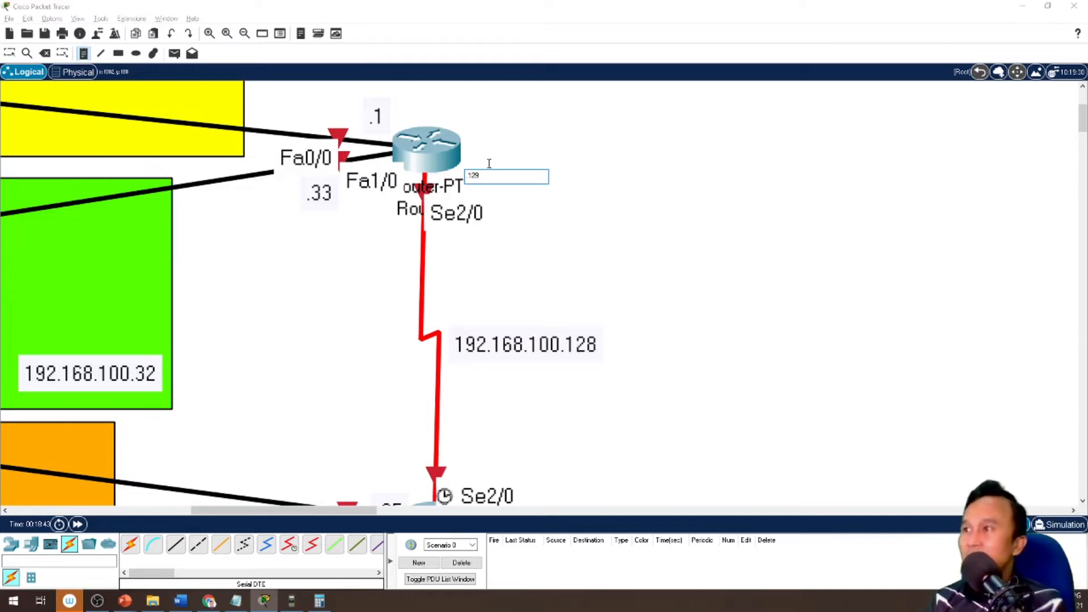
left_click(10, 53)
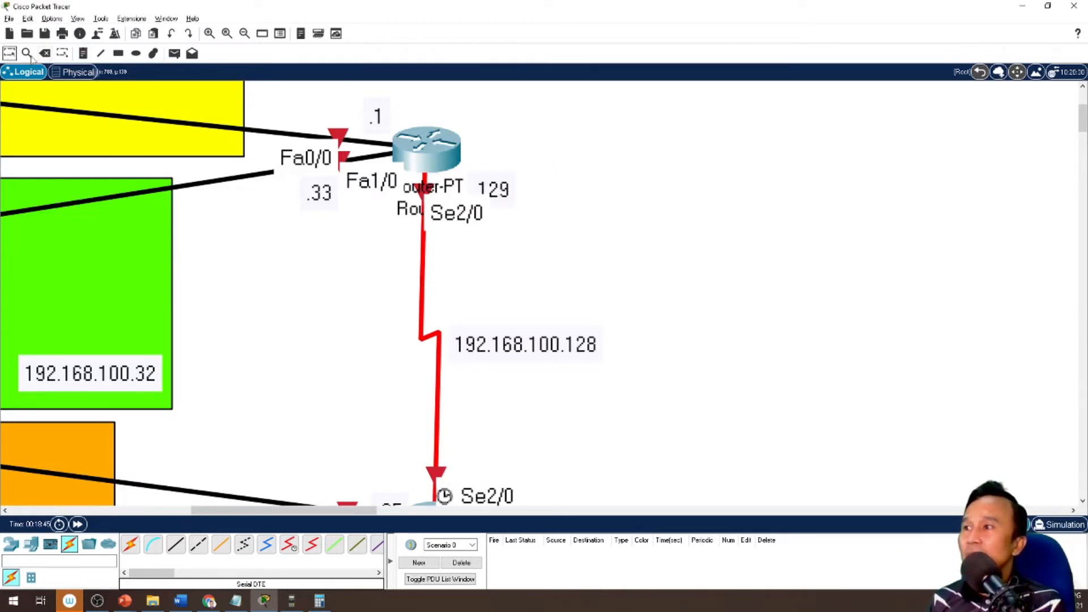
left_click_drag(510, 193, 510, 178)
Add a note reading .130 just above the lower router's Se2/0 label on the serial link
scroll(552, 383, "down", 2)
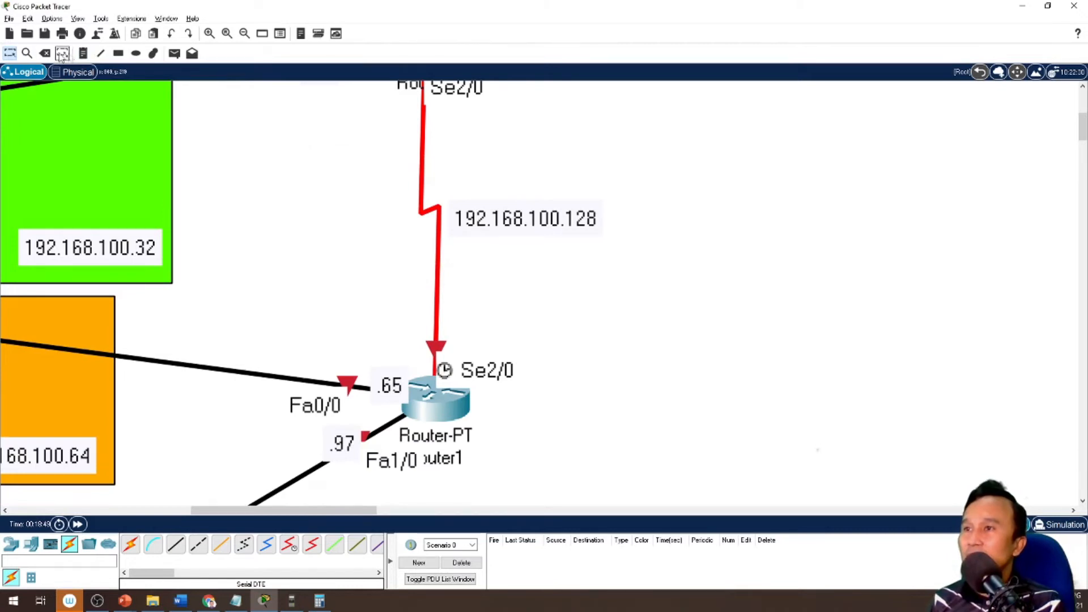
left_click(459, 348)
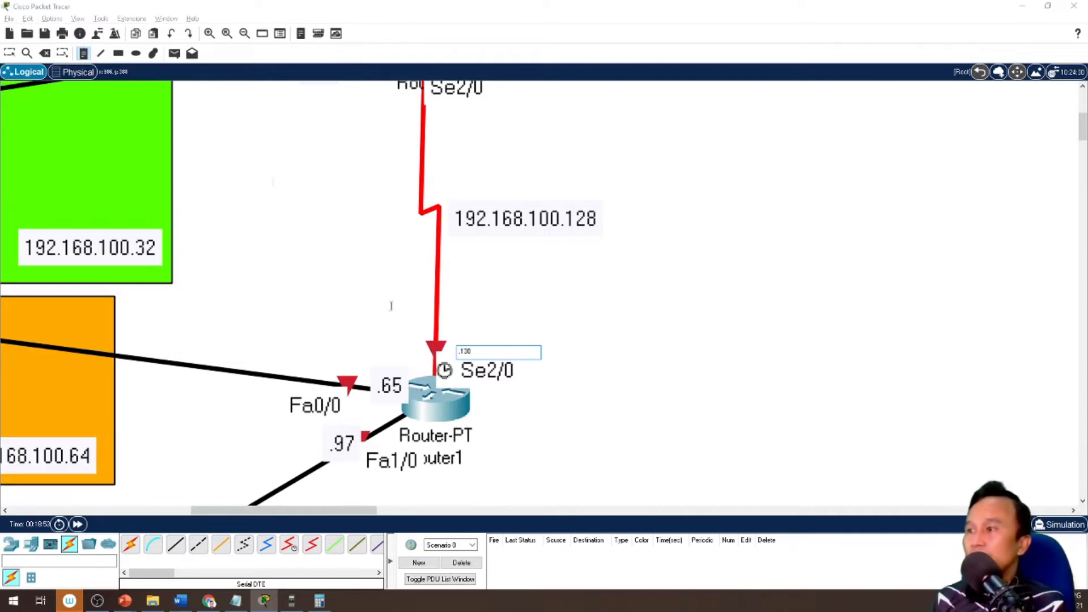
left_click(10, 53)
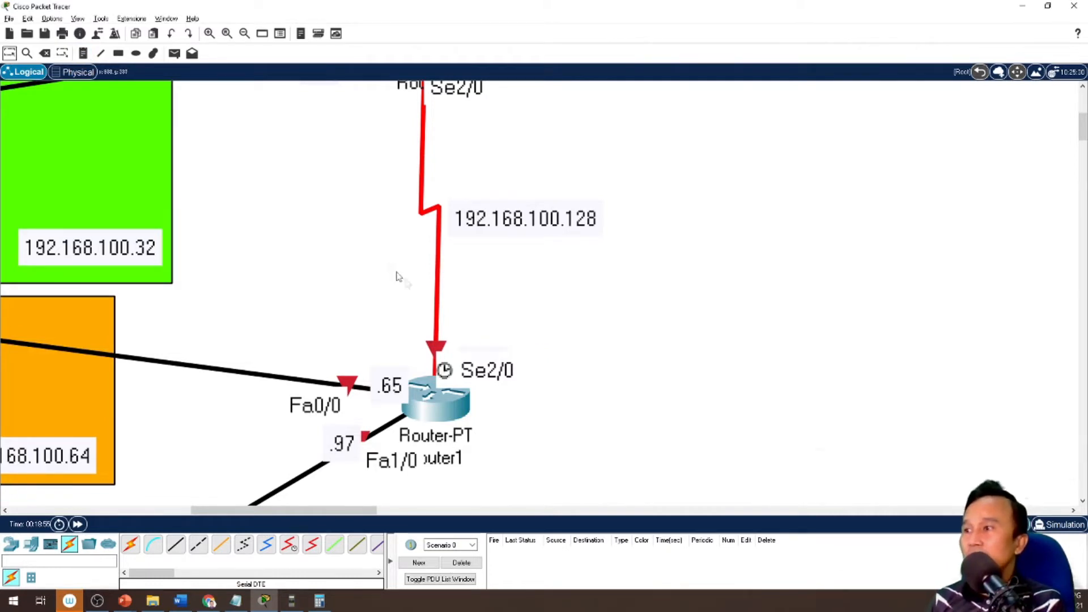
left_click_drag(482, 333, 468, 320)
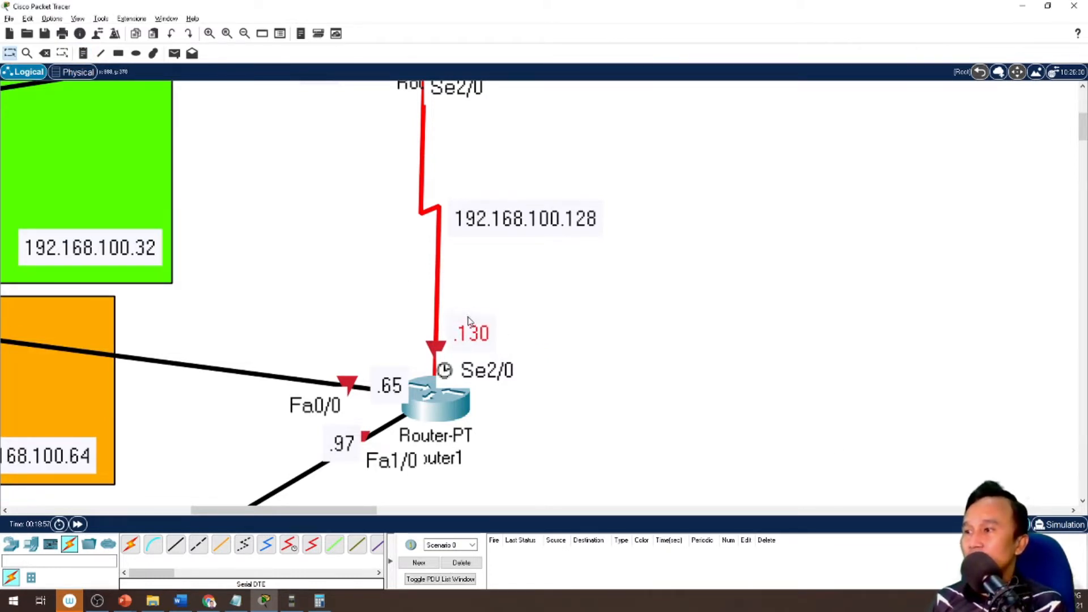
In PC0's IP configuration, set the static IPv4 address to 192.168.100.2 and the subnet mask to 255.255.255.224
scroll(624, 295, "down", 5)
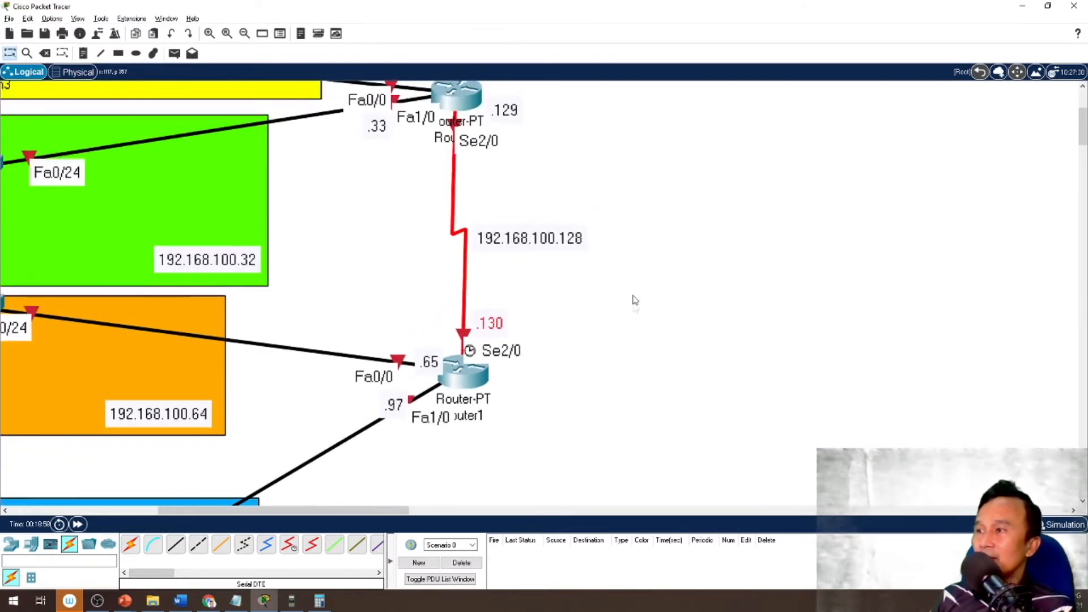
scroll(634, 334, "down", 3)
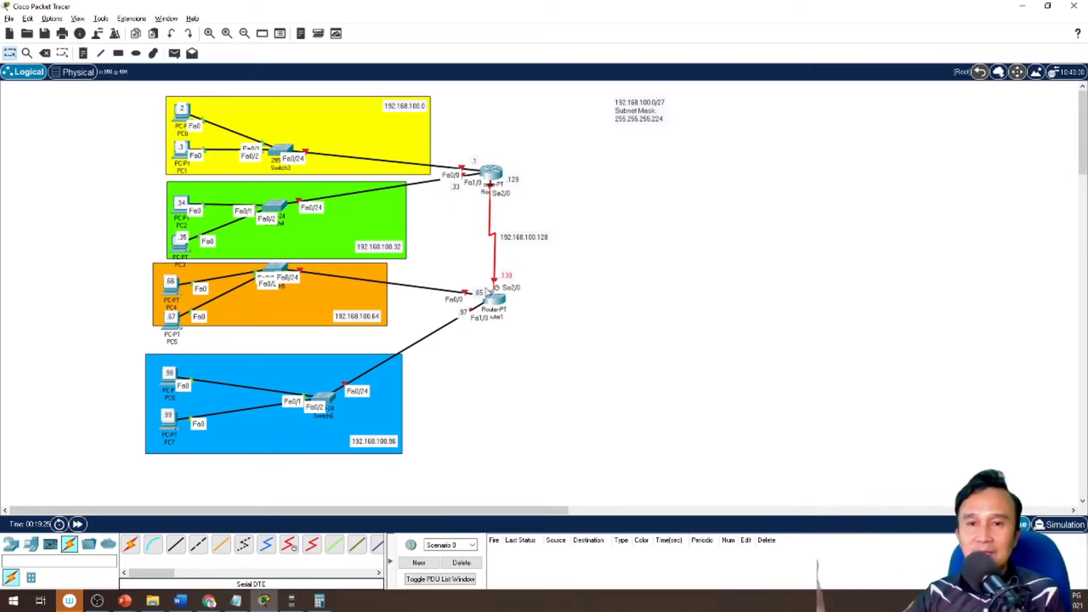
mouse_move(180, 125)
left_click(180, 116)
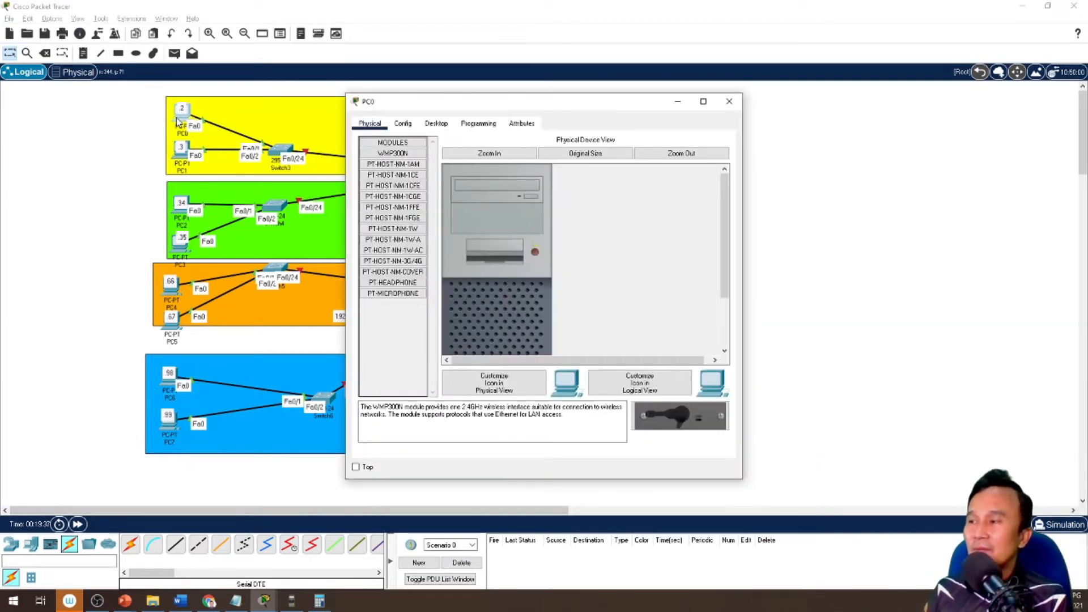
left_click(436, 124)
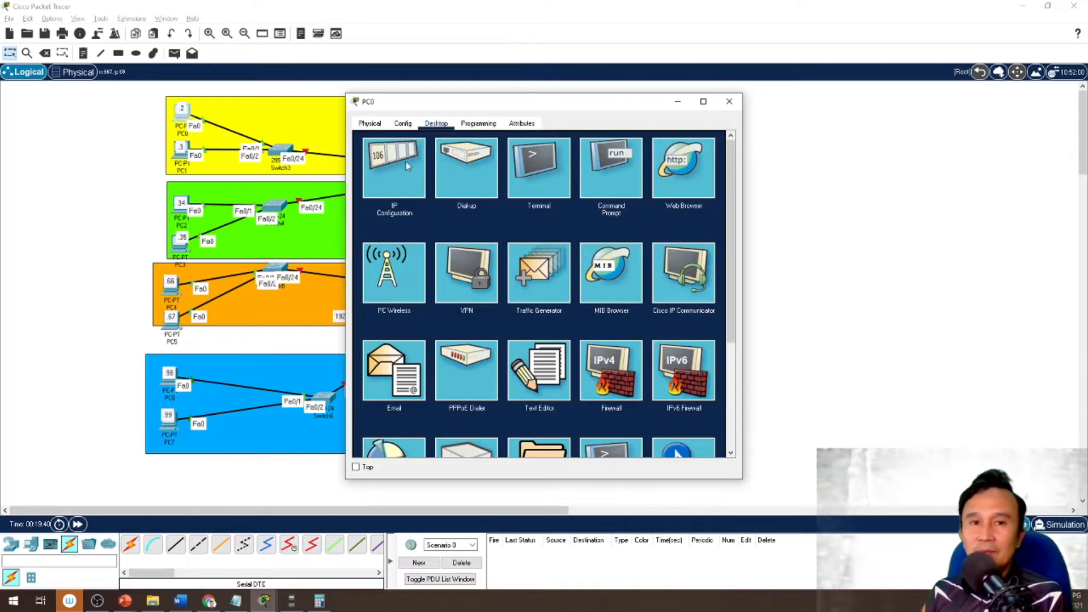
left_click_drag(431, 100, 682, 101)
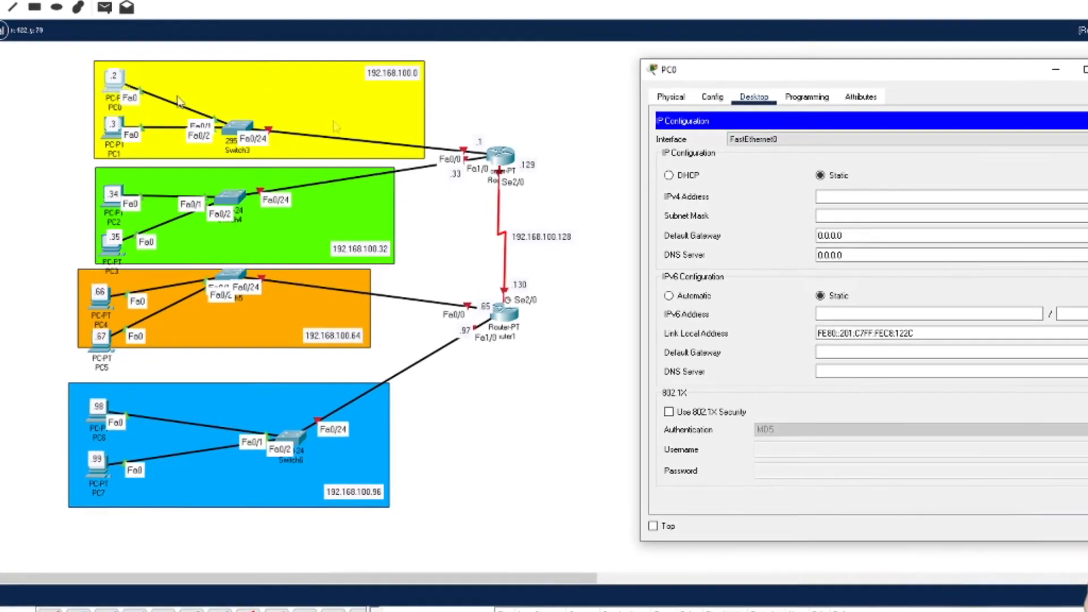
left_click(869, 193)
type("192.168.100.2")
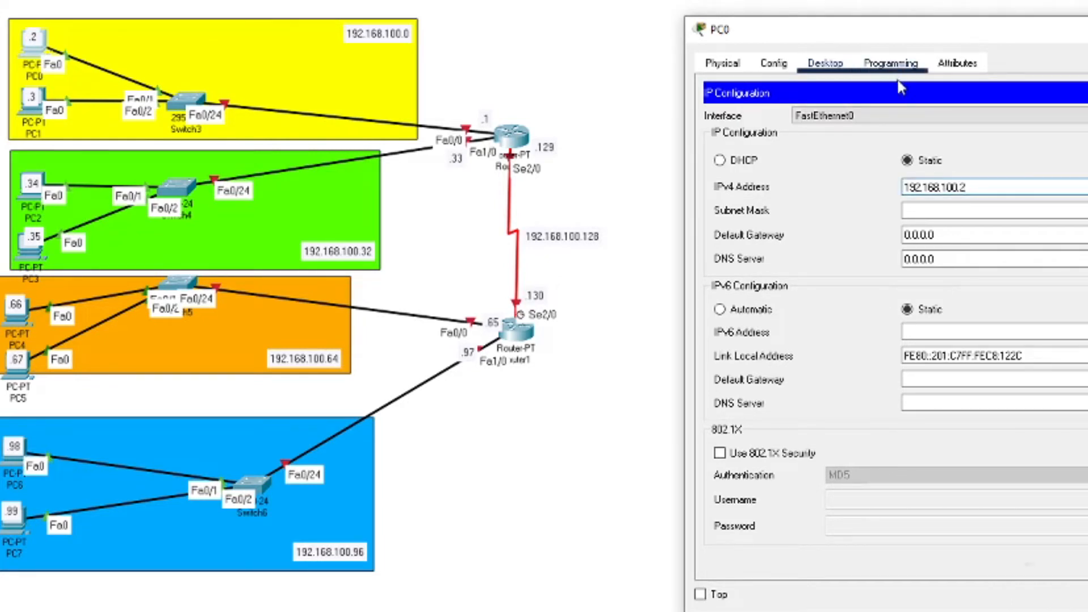
key("Tab")
left_click(986, 207)
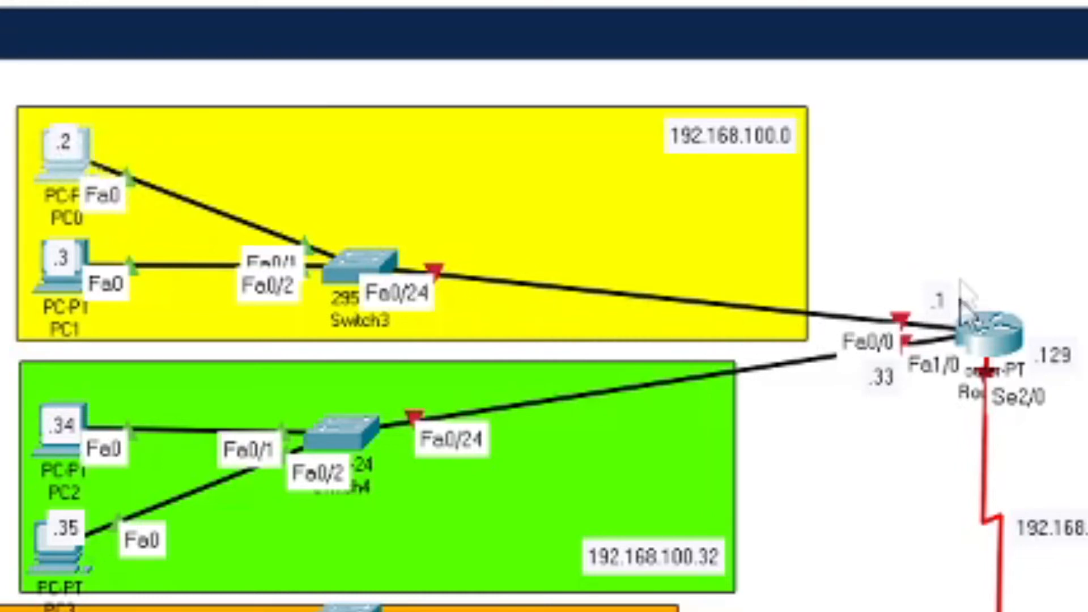
Set PC0's default gateway to 192.168.100.1, the upper router's Fa0/0 address, and close its configuration window
double_click(939, 295)
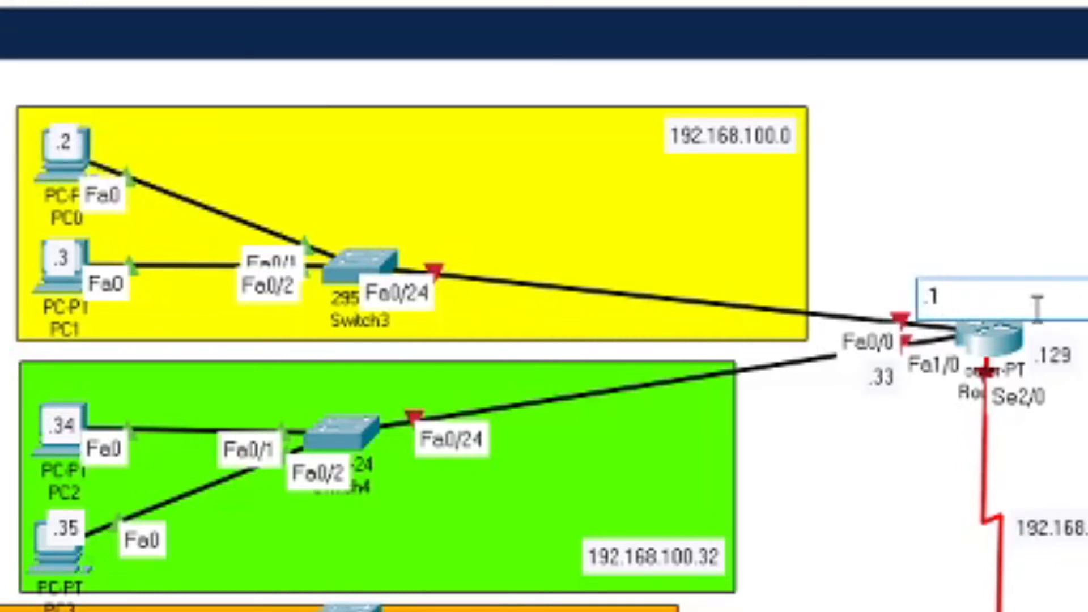
left_click(1039, 258)
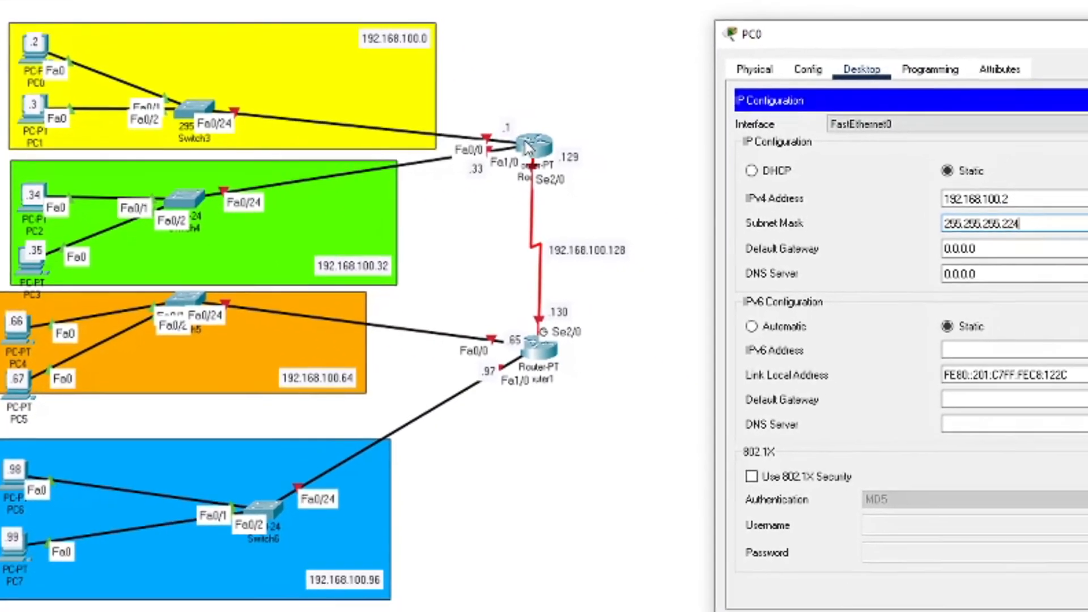
key("Tab")
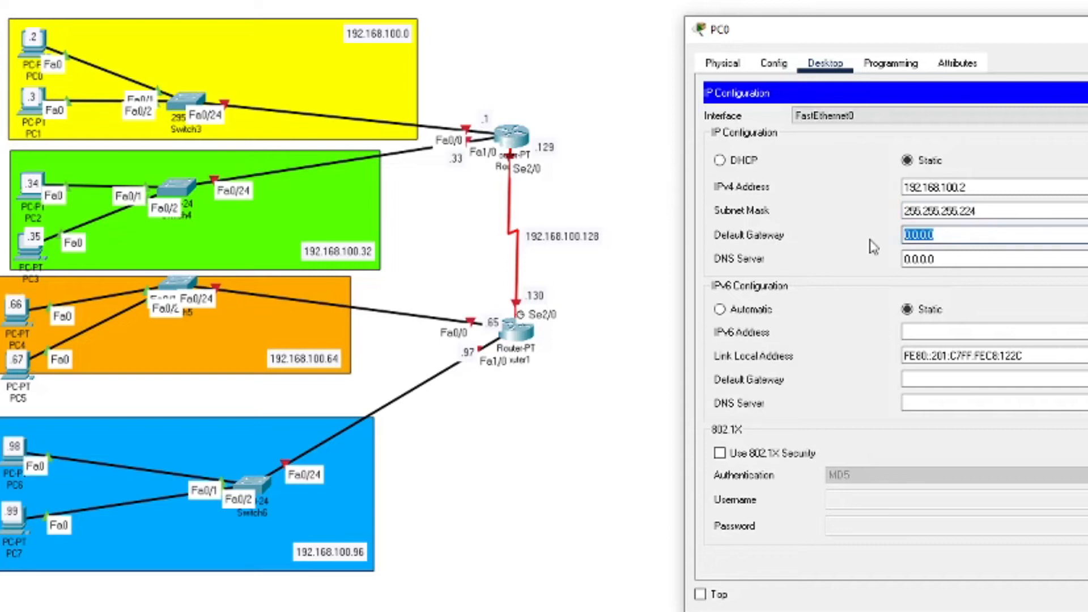
type("192.1")
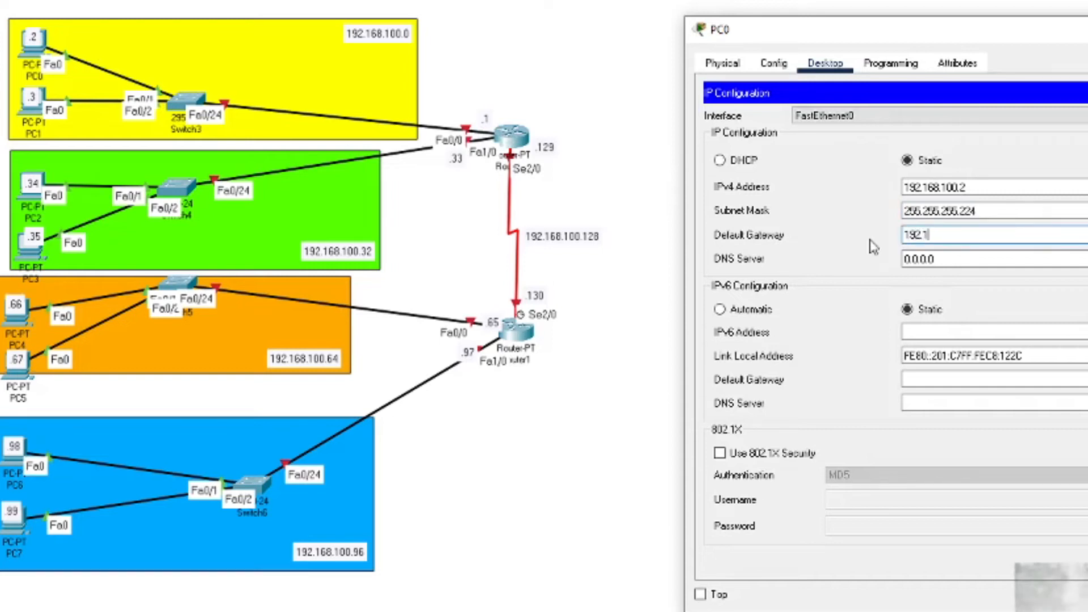
type("68.100.1")
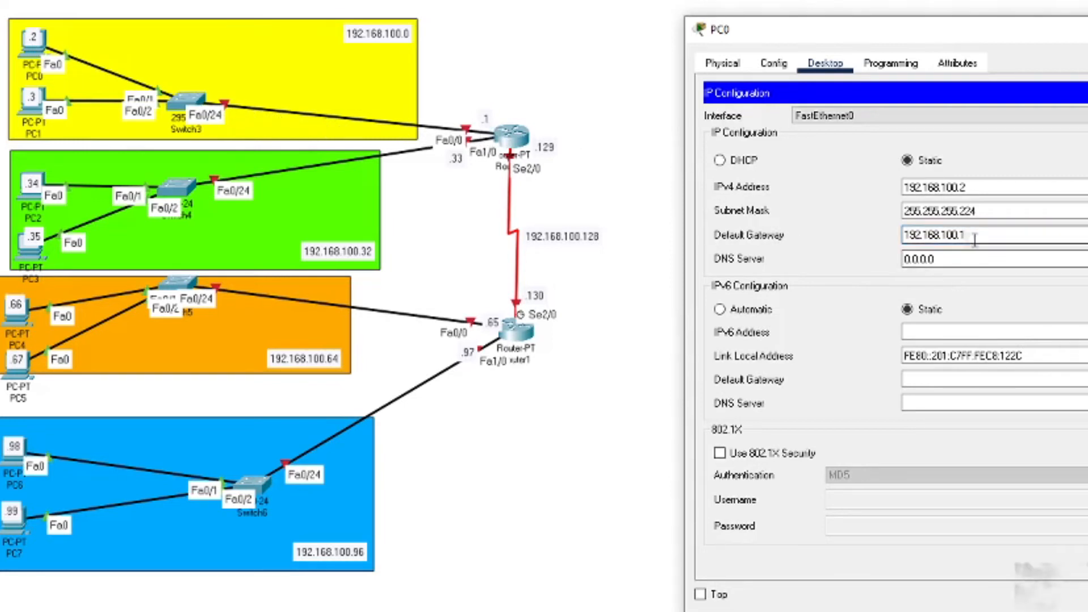
left_click_drag(966, 236, 878, 246)
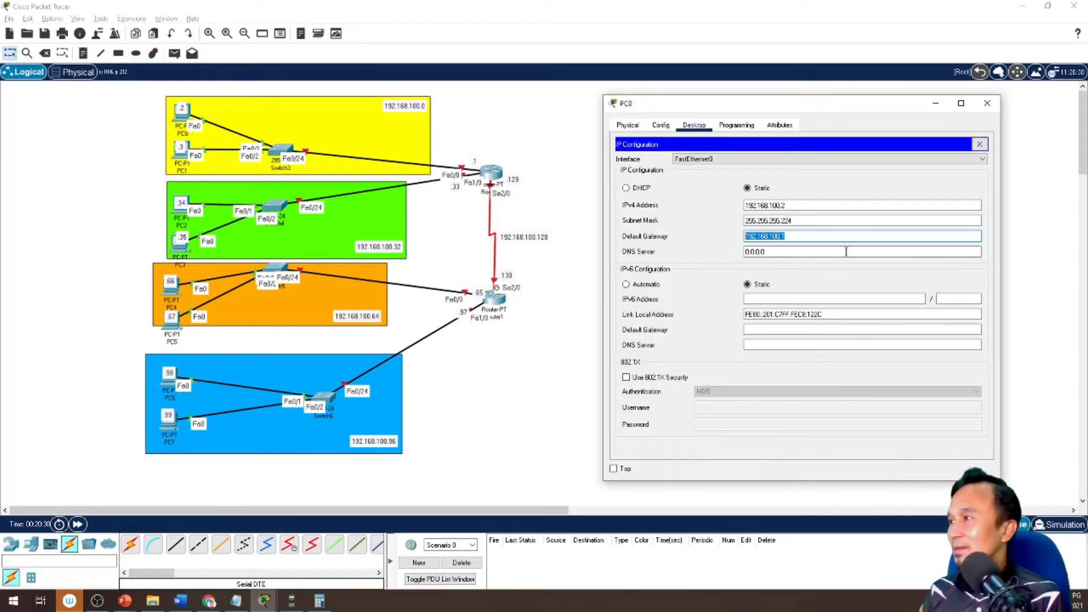
left_click(990, 104)
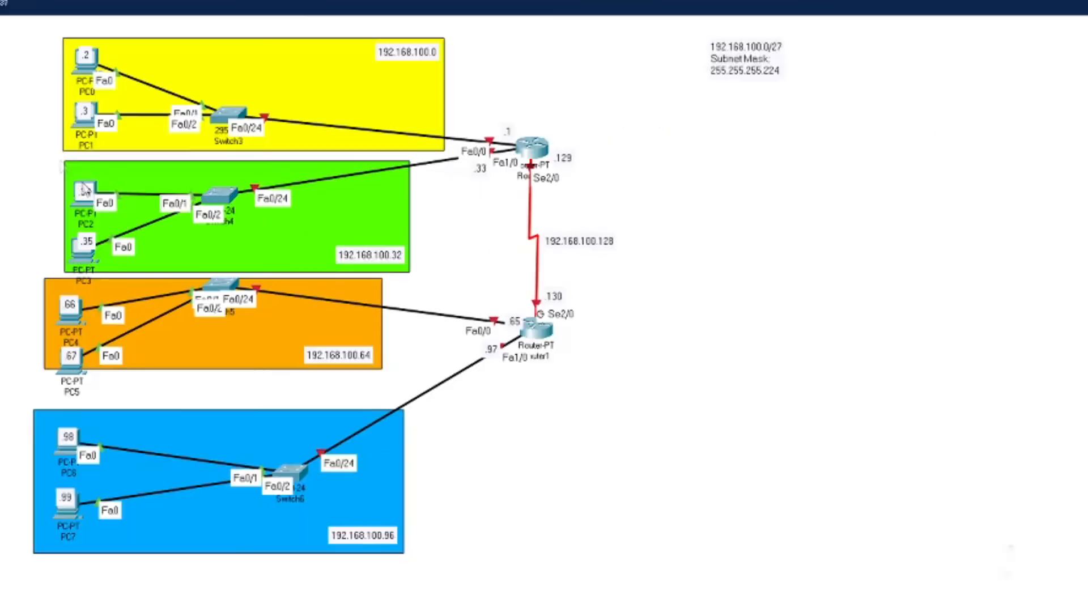
In PC1's IP configuration, set the static IPv4 address to 192.168.100.3 and the subnet mask to 255.255.255.224
left_click(76, 129)
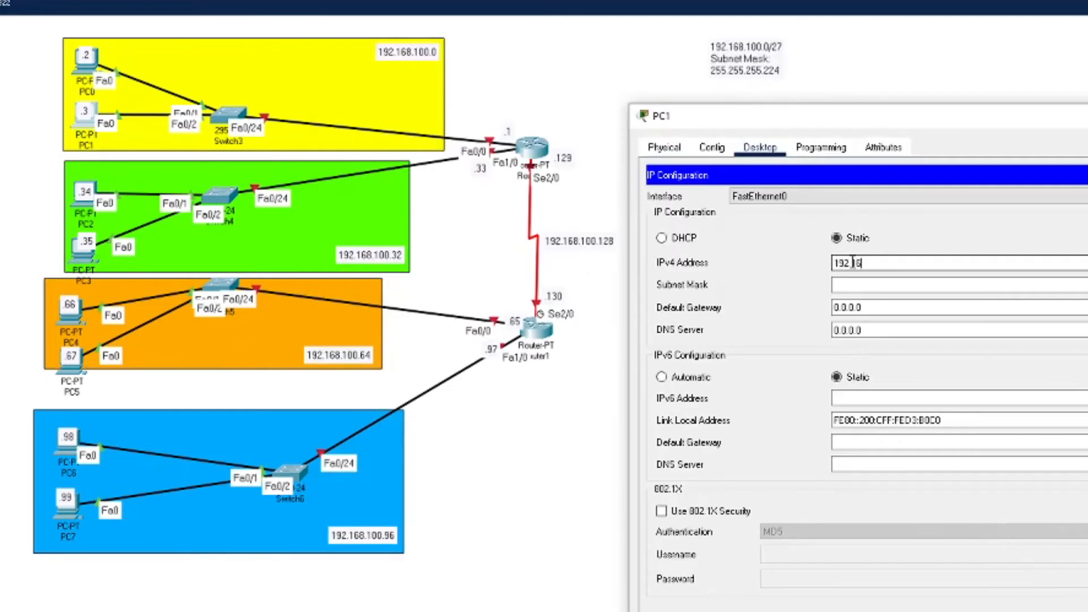
type(".100.3")
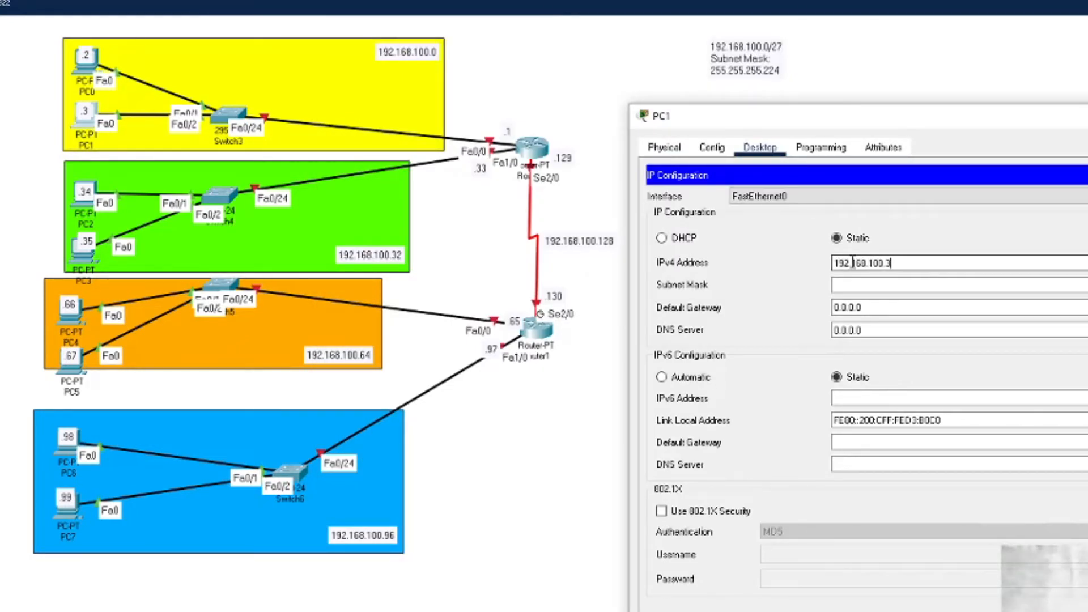
key("Tab")
left_click(910, 287)
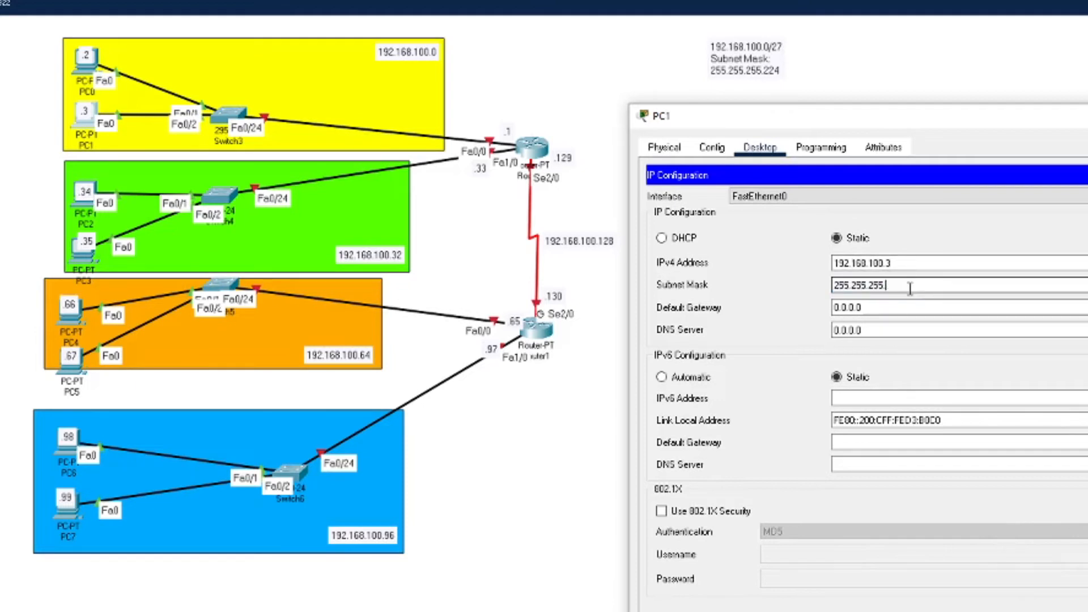
type("224")
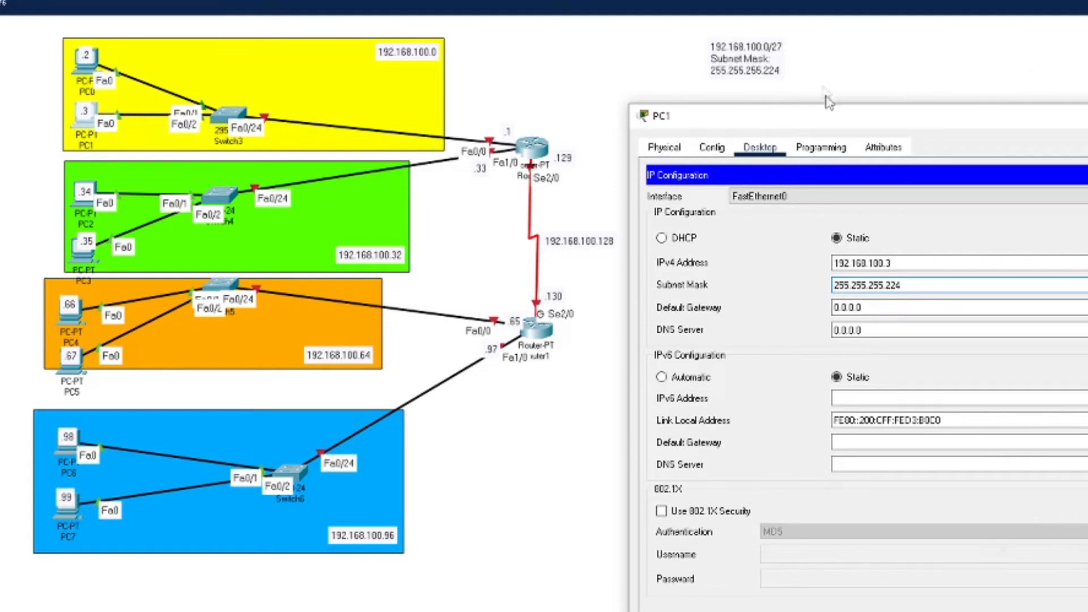
Set PC1's default gateway to 192.168.100.1, the upper router's Fa0/0 address, and close its configuration window
key("Tab")
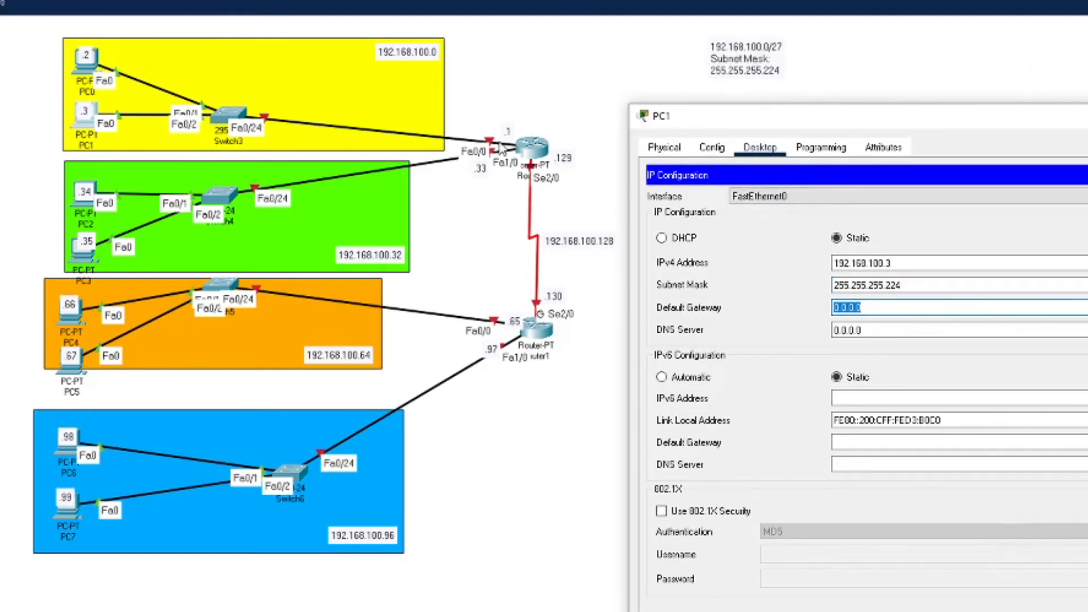
type("192.168.100.1")
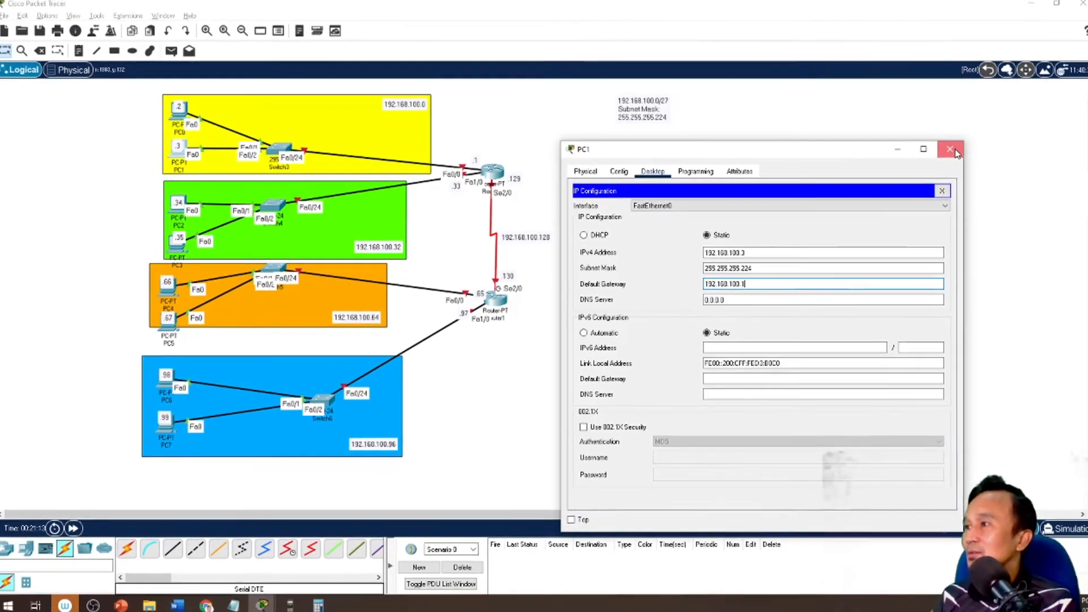
left_click(992, 143)
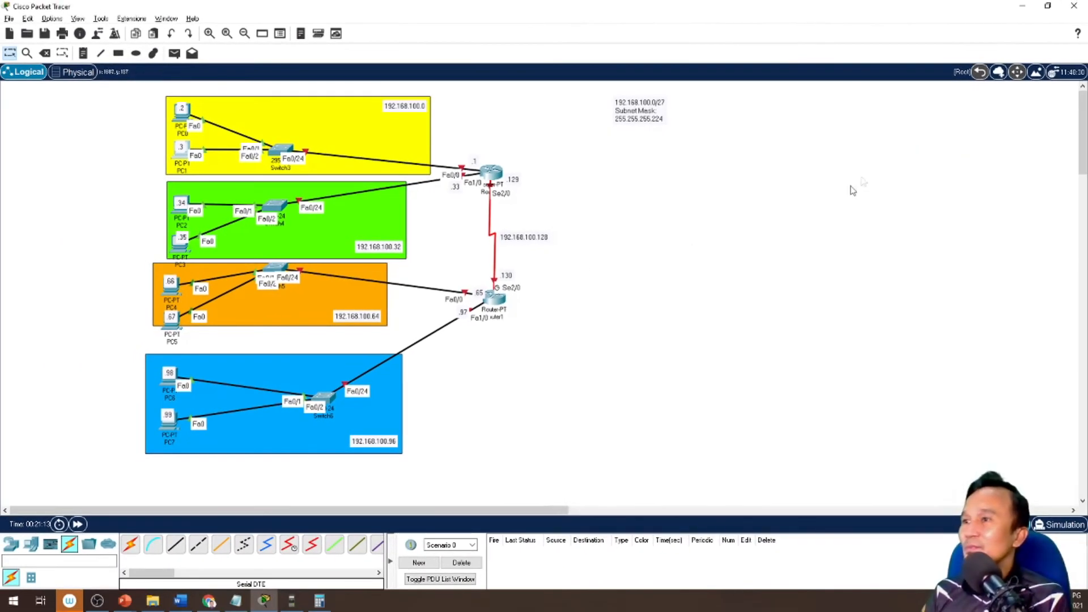
In PC2's IP configuration, set the static IPv4 address to 192.168.100.34 and the subnet mask to 255.255.255.224
left_click(177, 214)
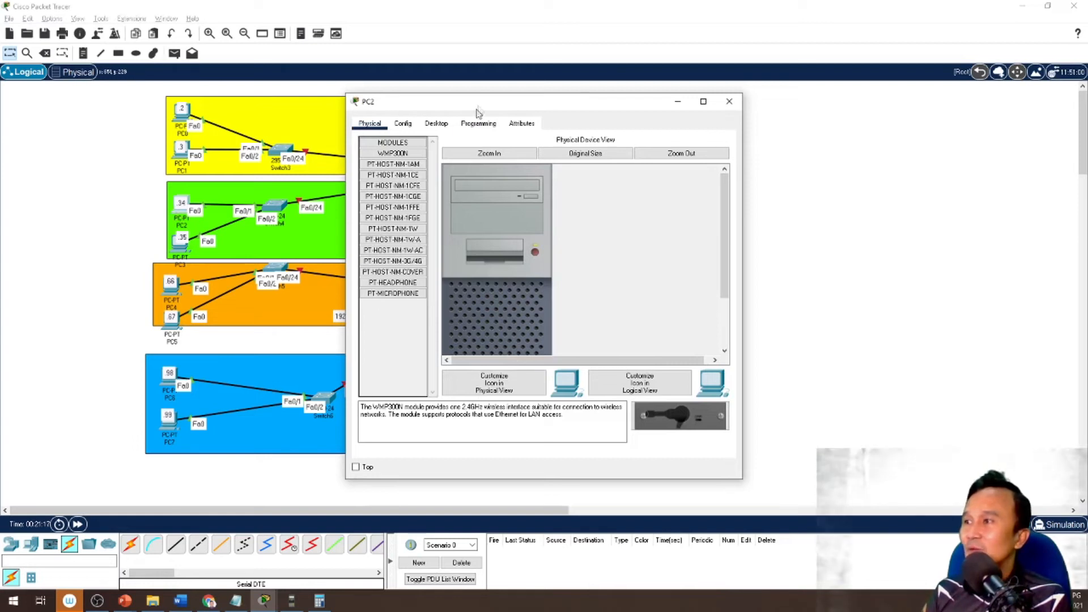
left_click_drag(476, 103, 603, 113)
left_click(564, 133)
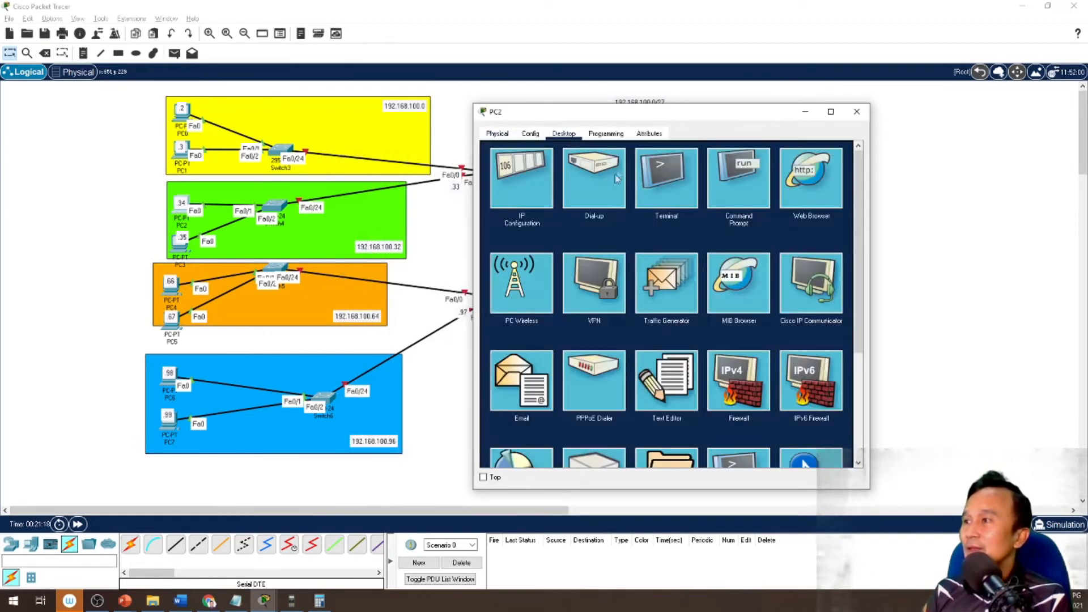
left_click(528, 190)
left_click(620, 214)
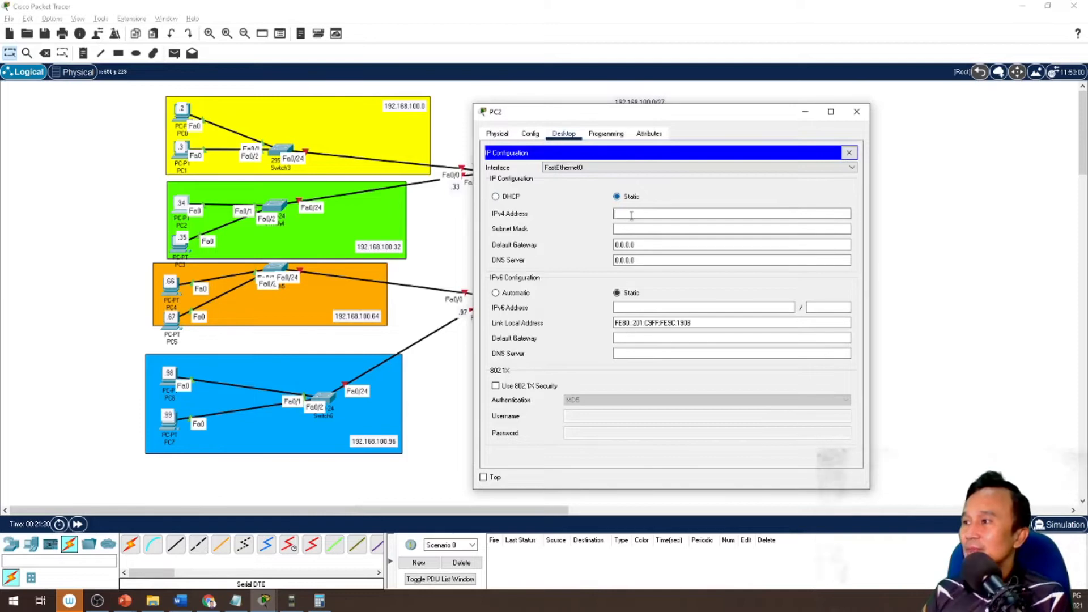
type("192.168")
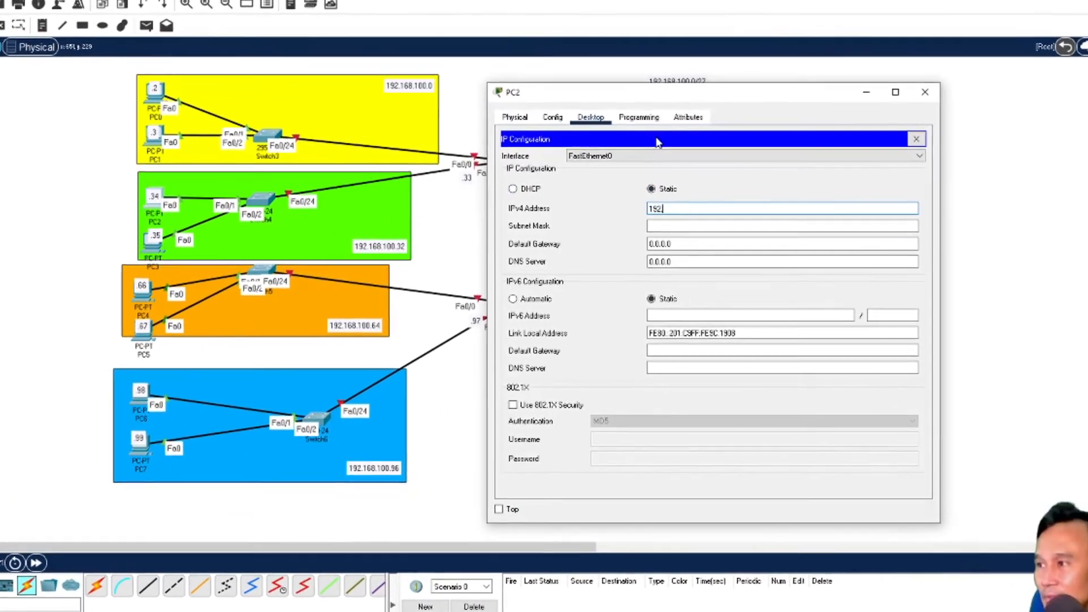
type(".100.34")
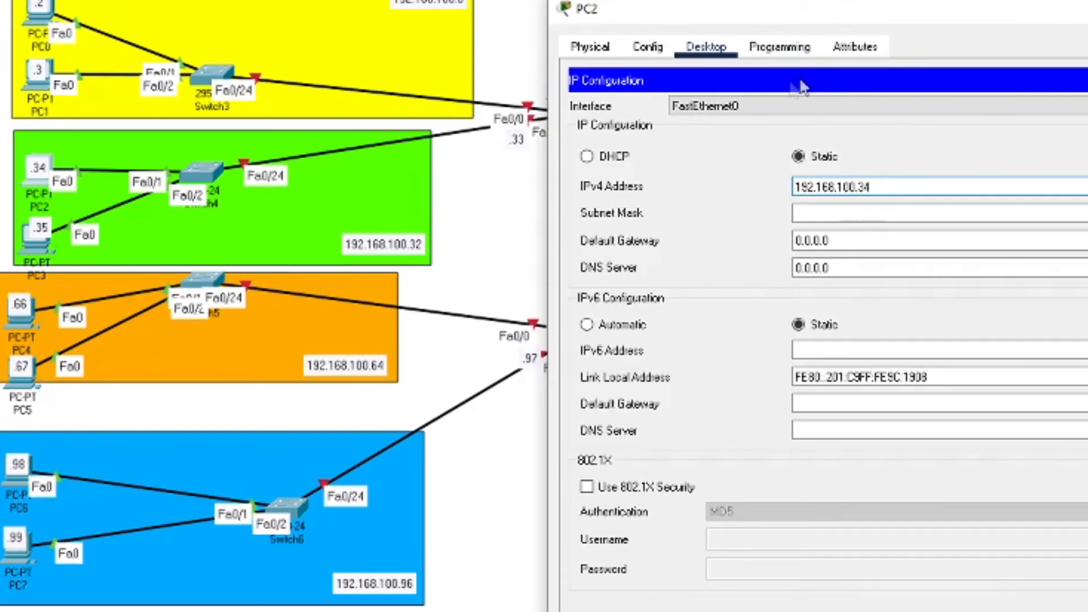
left_click(982, 208)
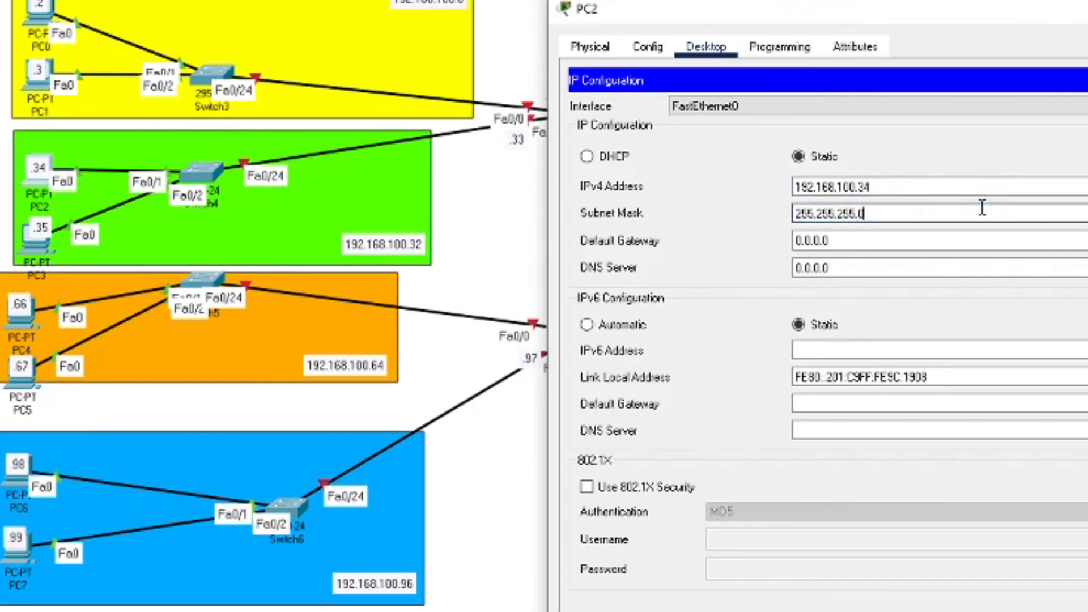
type("224")
Set PC2's default gateway to 192.168.100.33, the upper router's Fa1/0 address, and close its configuration window
key("Tab")
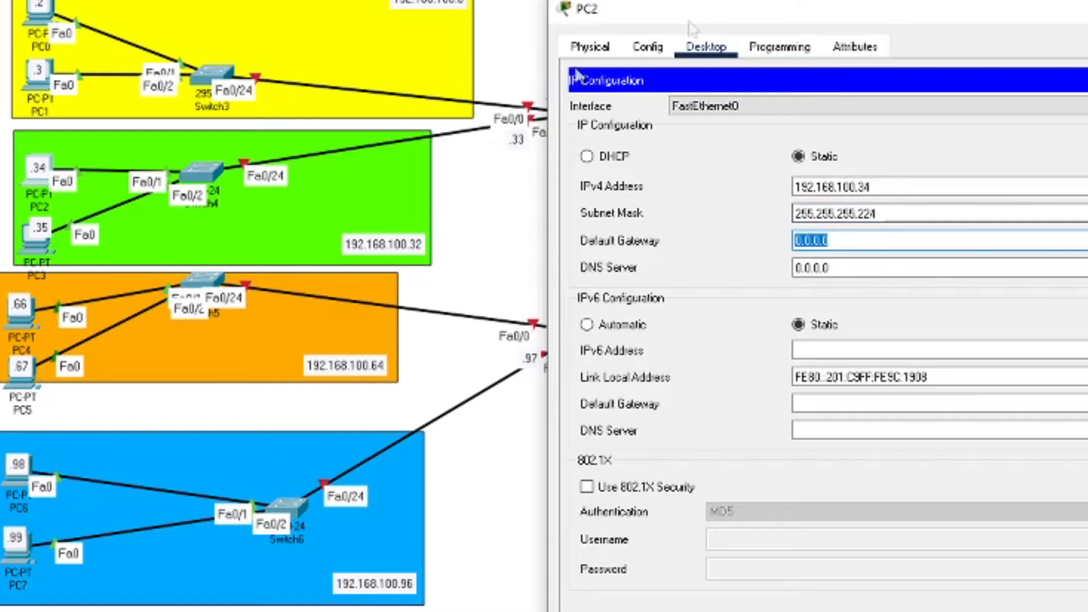
left_click_drag(765, 10, 943, 31)
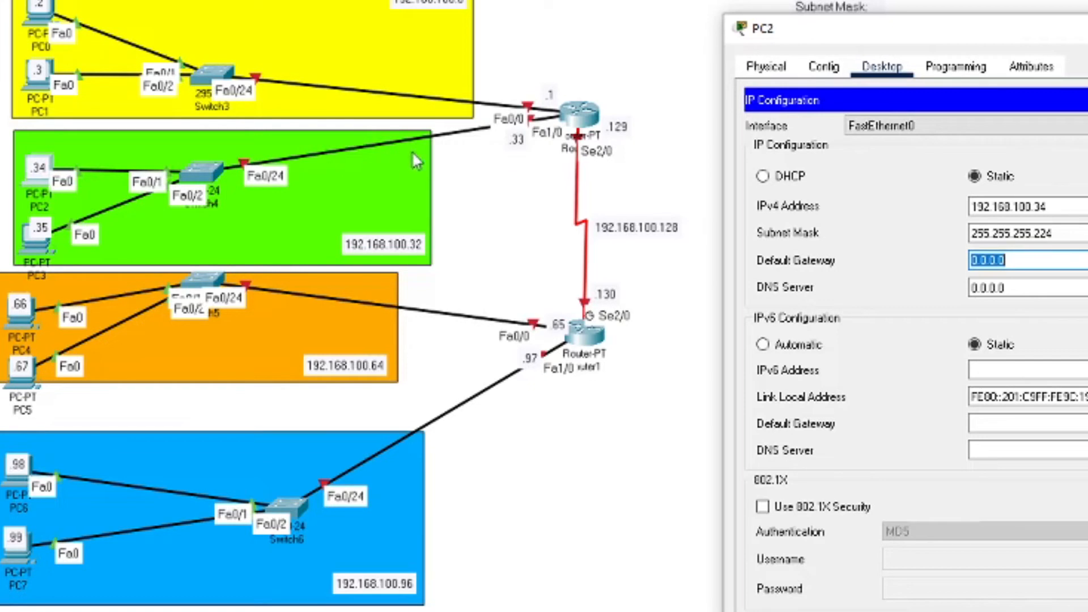
scroll(412, 149, "up", 2)
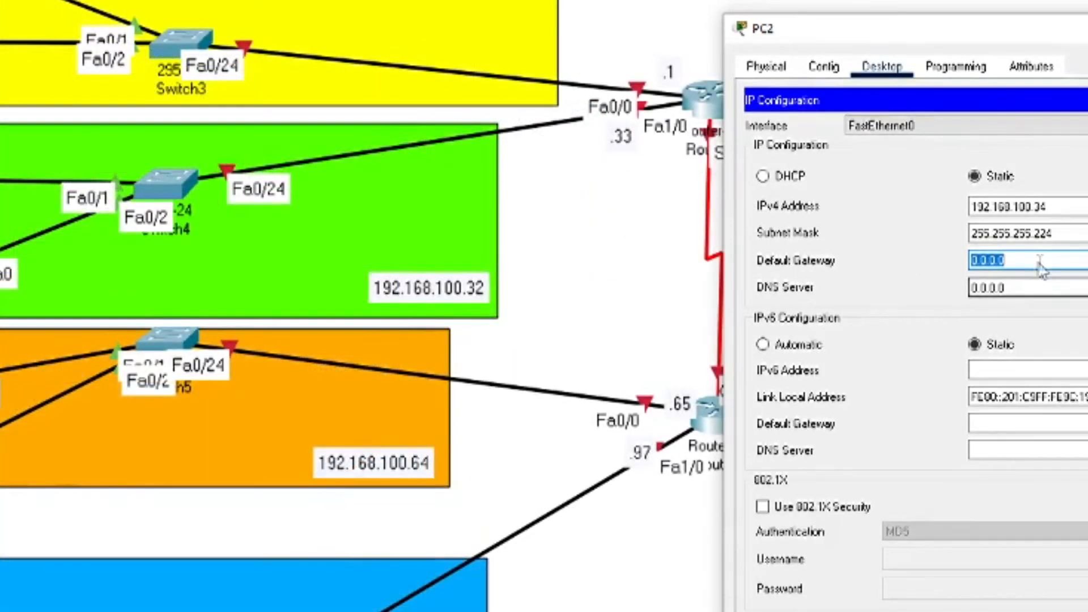
type("192.1")
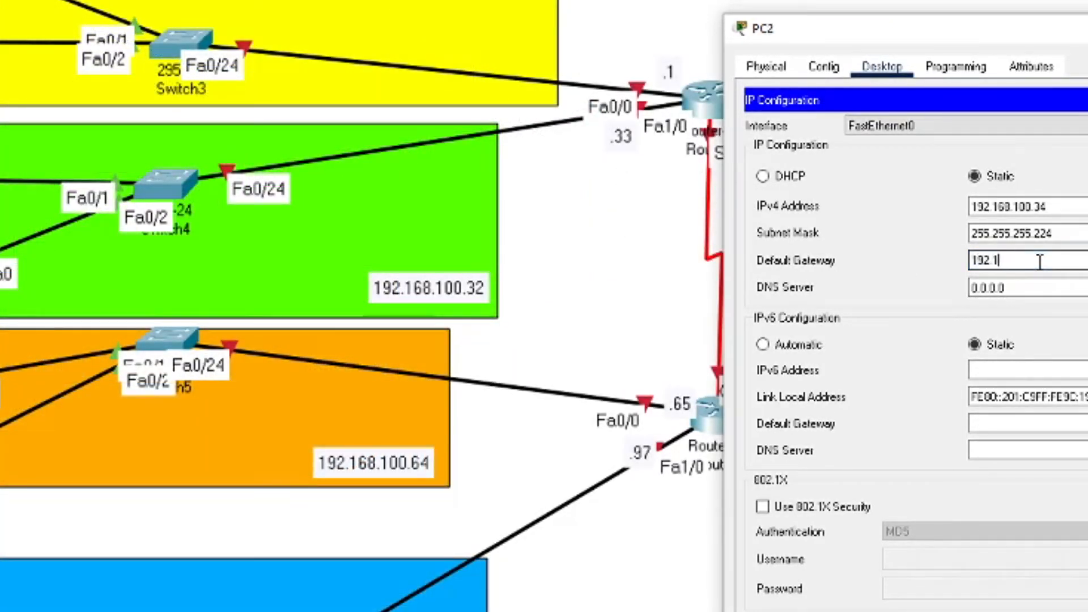
type("68.100.")
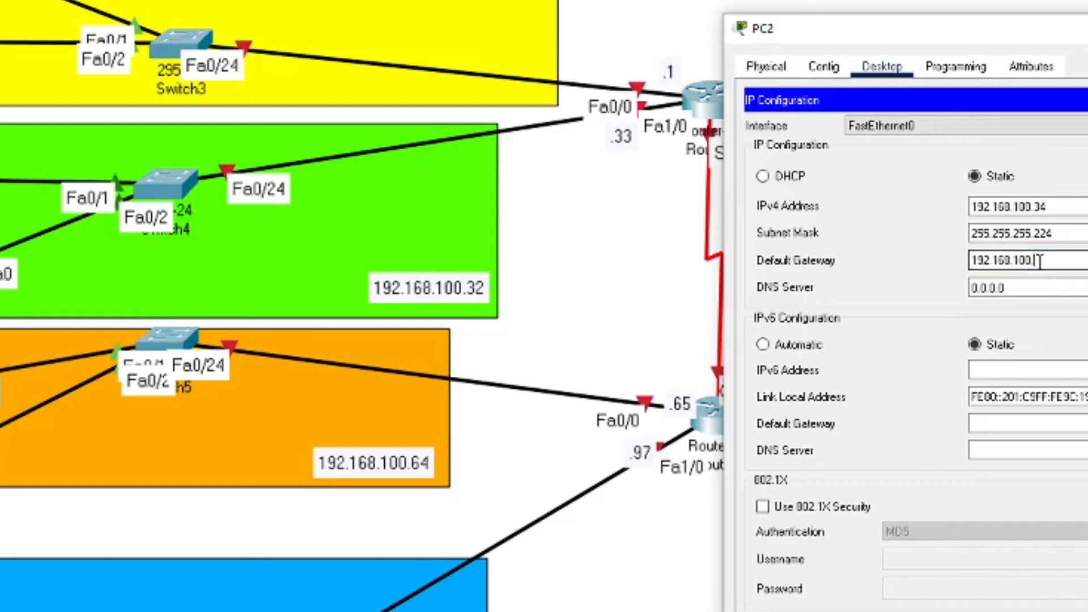
type("33")
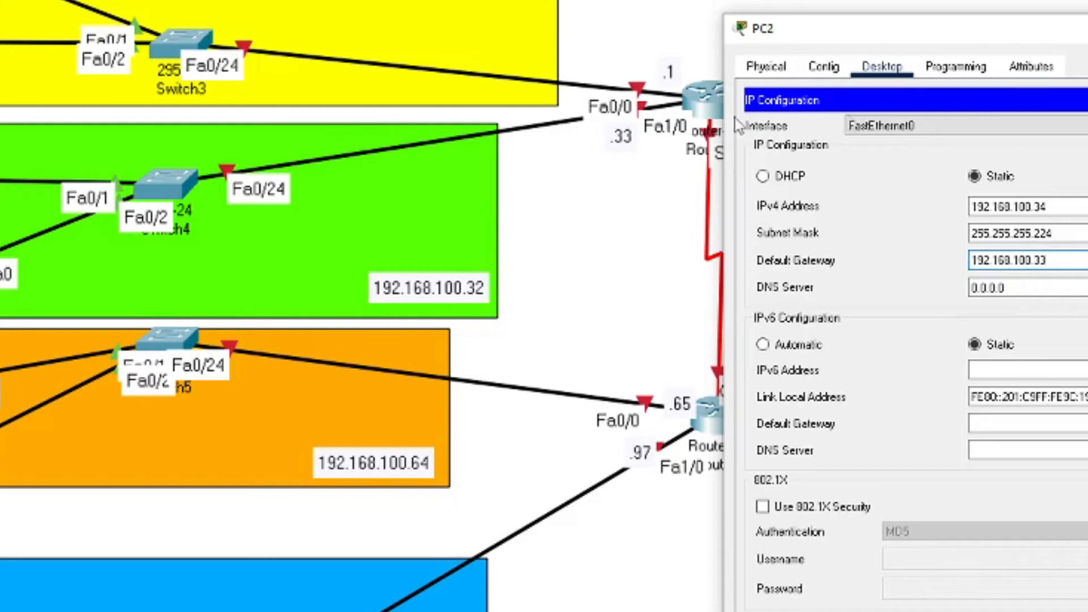
left_click(1086, 29)
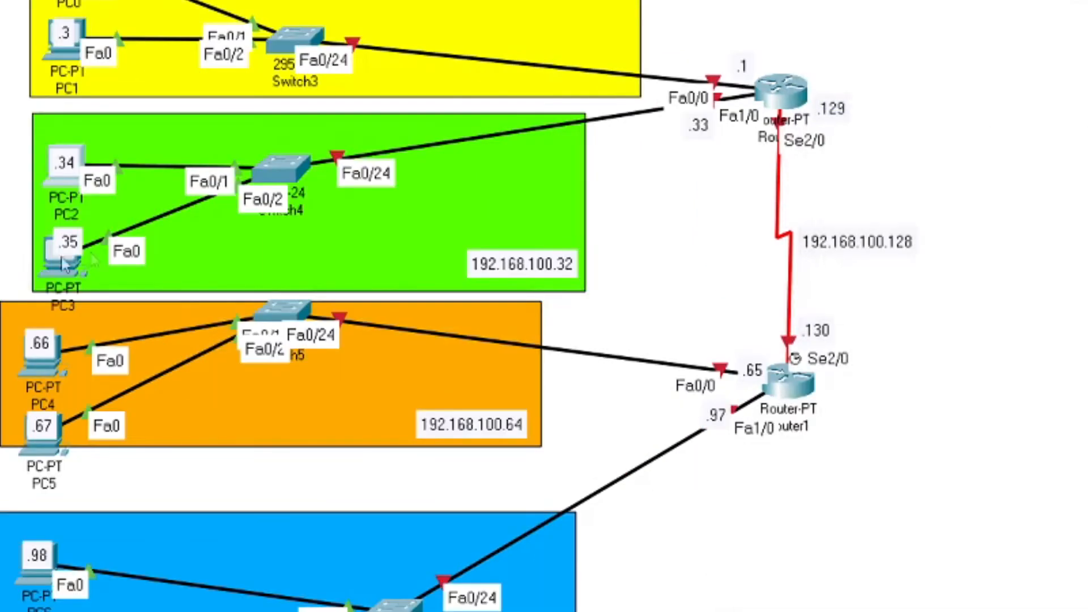
In PC3's IP configuration, set the static IPv4 address to 192.168.100.35 and the subnet mask to 255.255.255.224
left_click(63, 268)
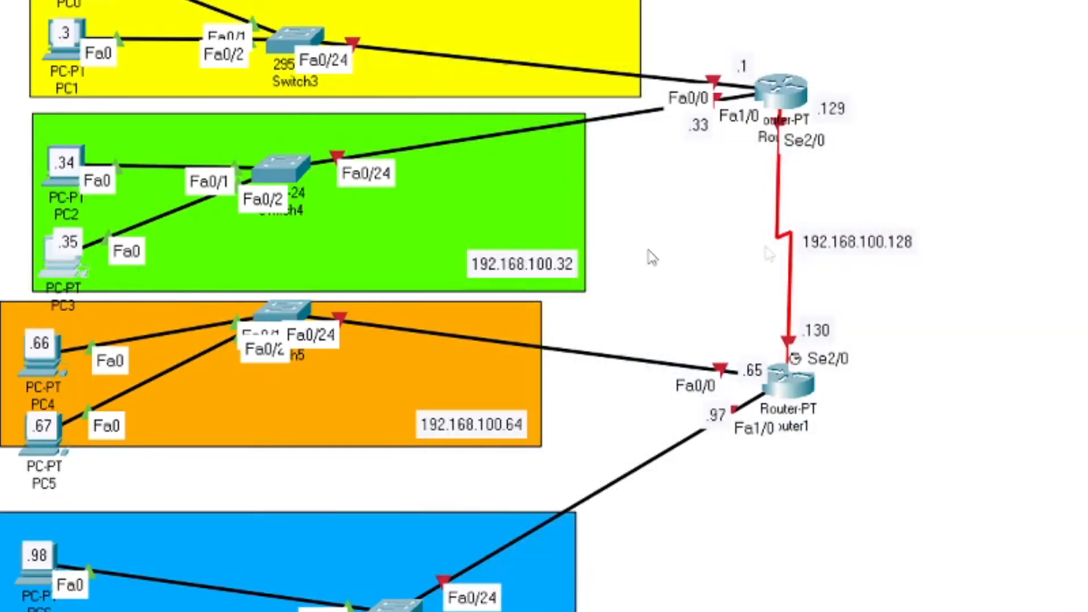
left_click(64, 278)
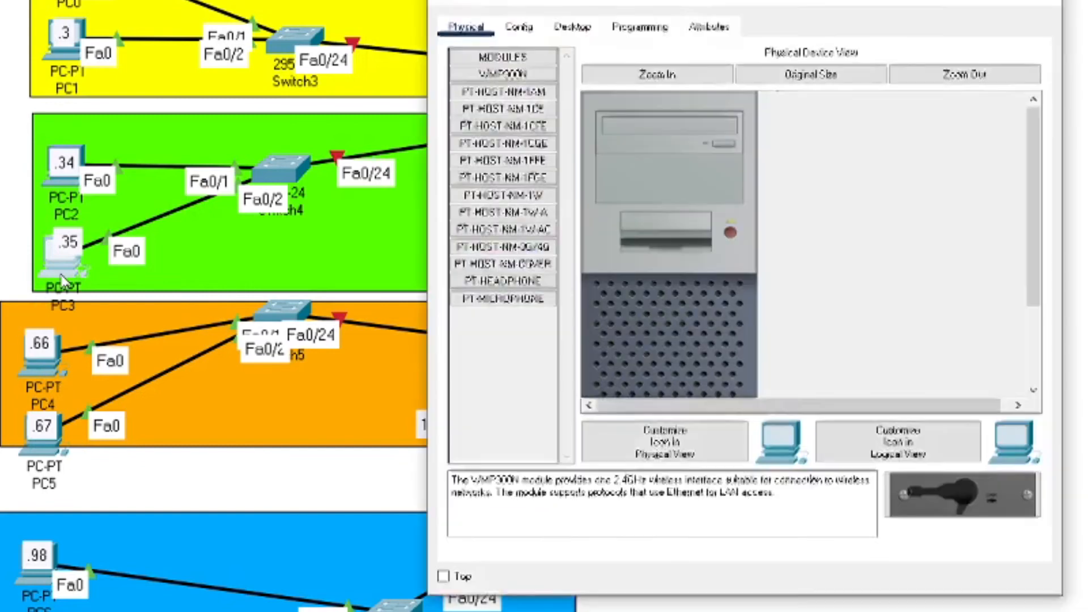
left_click_drag(652, 1, 897, 5)
left_click(823, 32)
left_click(751, 134)
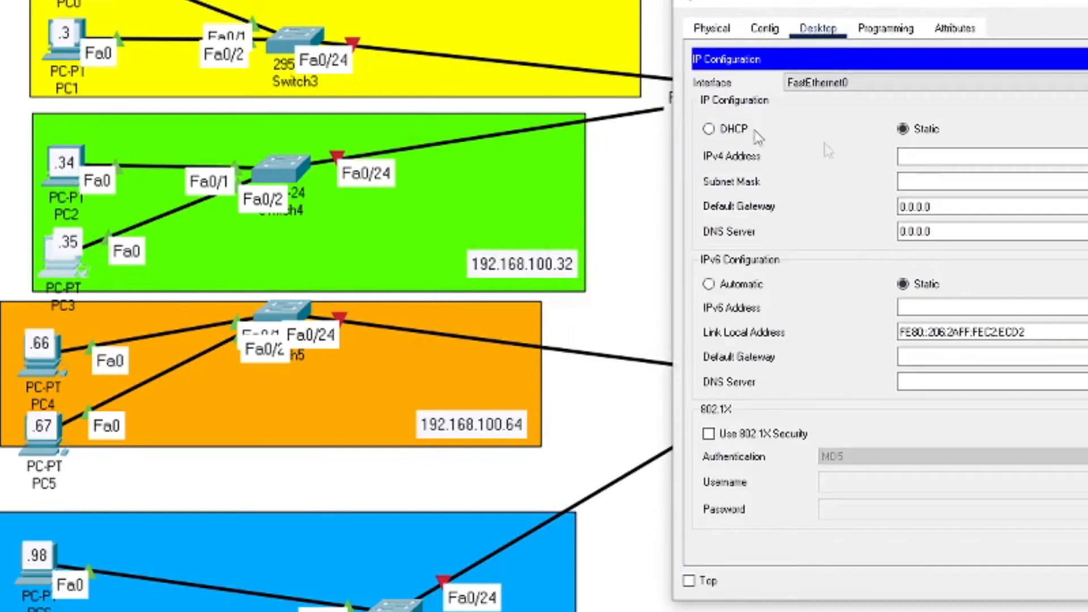
left_click(911, 157)
type("192.1568.100.3")
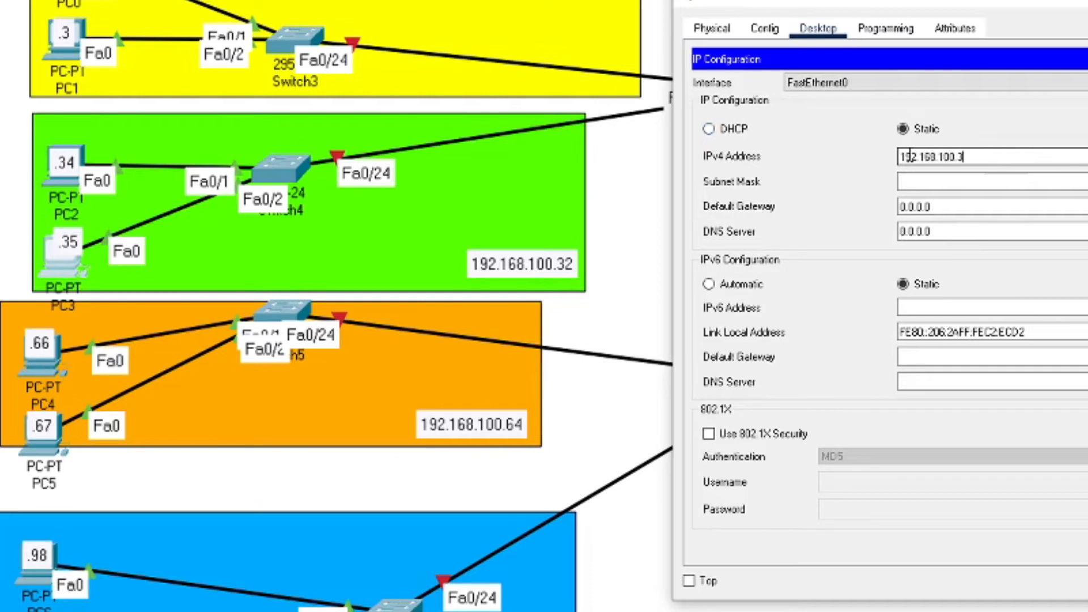
type("5")
key("Tab")
key("BackSpace")
type("224")
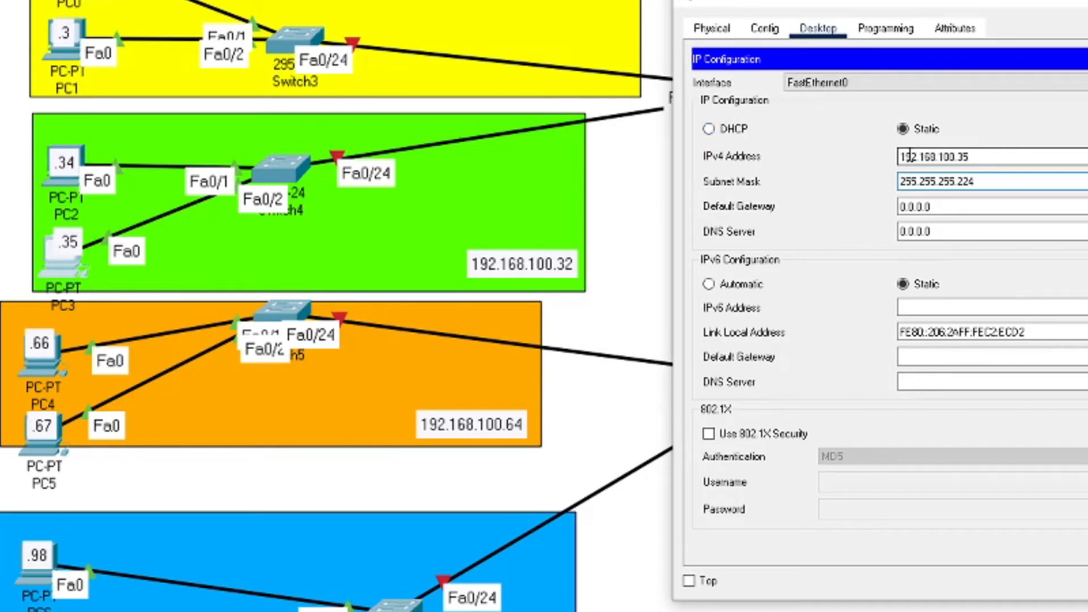
Set PC3's default gateway to 192.168.100.33, the upper router's Fa1/0 address, and close its configuration window
key("Tab")
type("1")
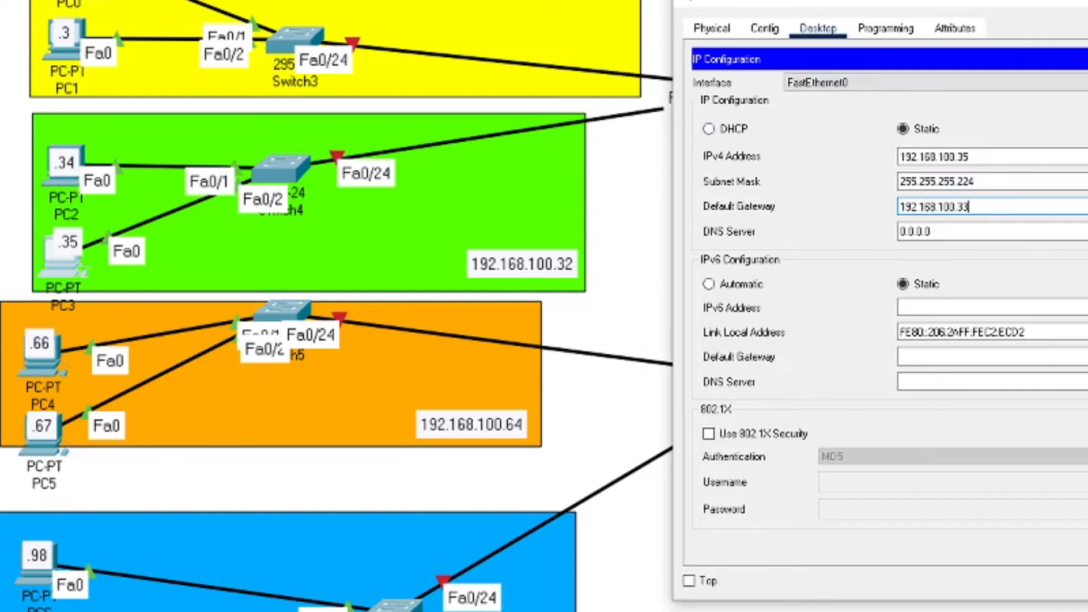
left_click(1087, 1)
Open PC4's IP configuration and set its static IPv4 address to 192.168.100.66
left_click(32, 373)
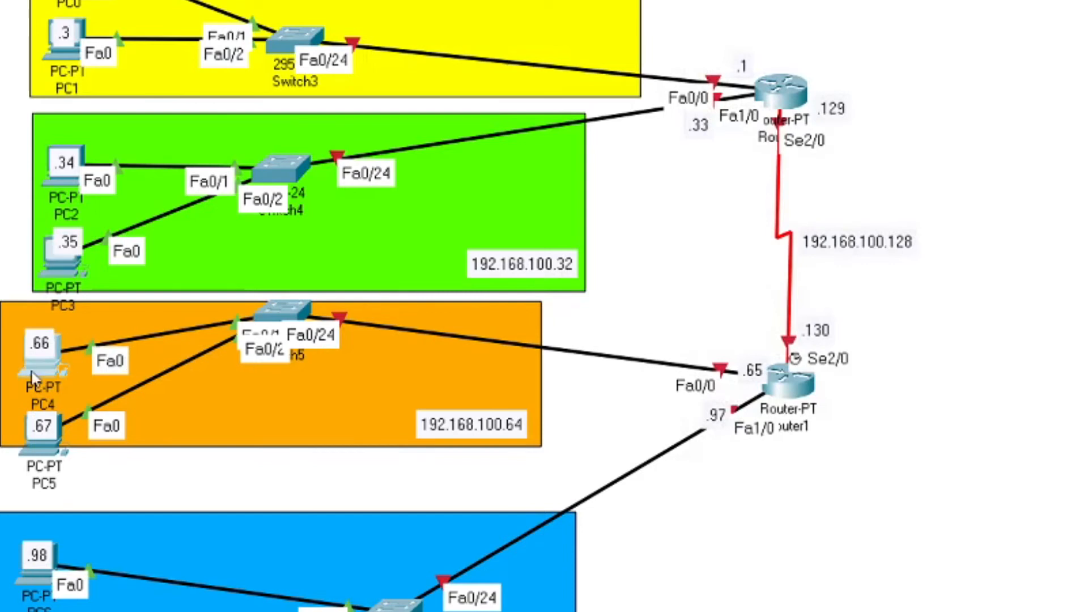
left_click(40, 373)
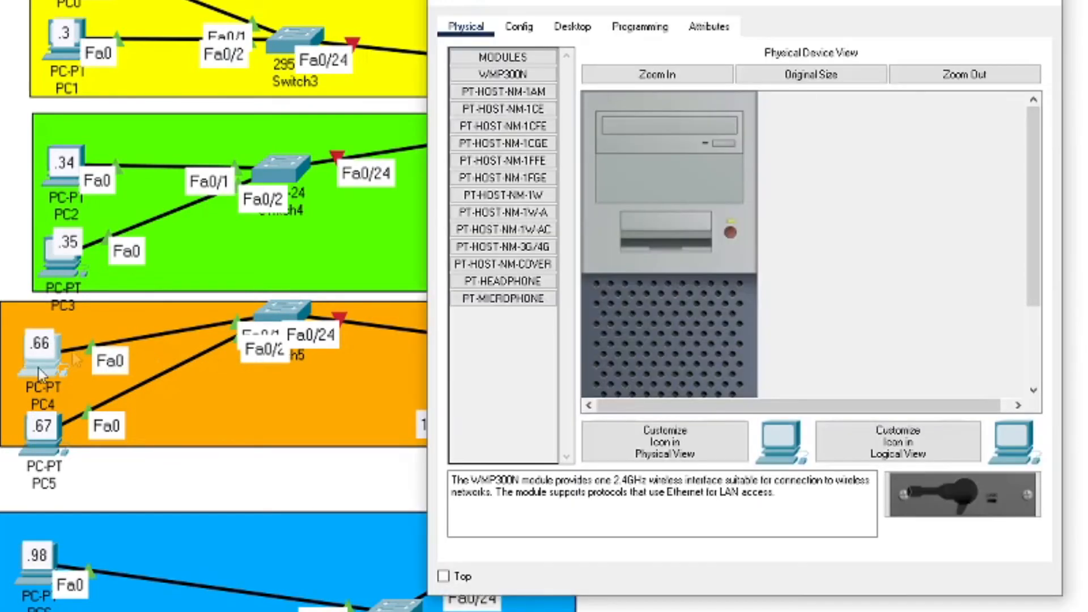
left_click_drag(685, 6, 936, 0)
left_click(825, 11)
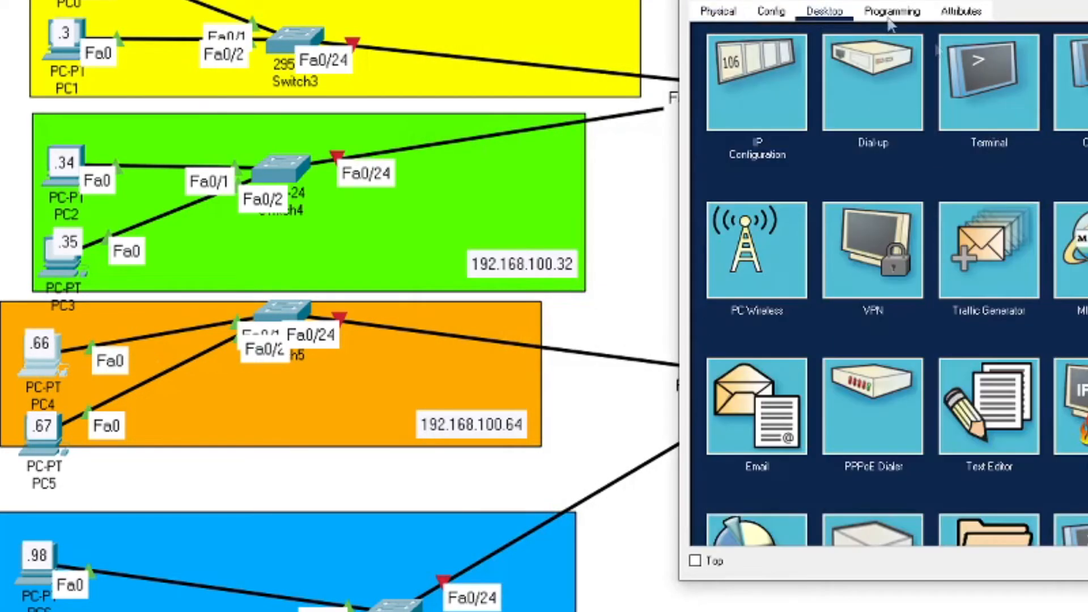
left_click(775, 131)
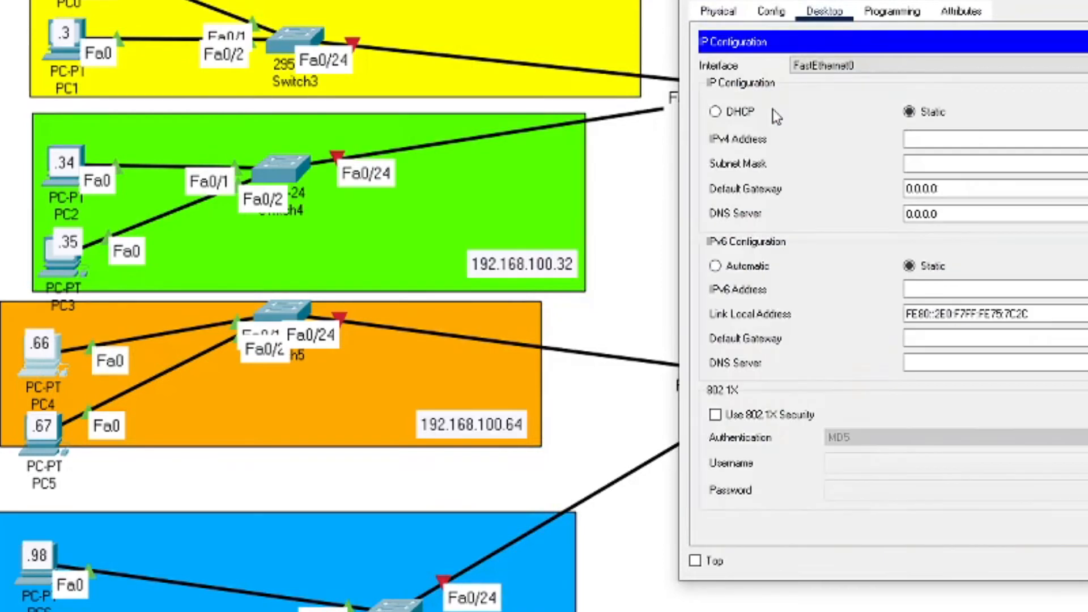
left_click_drag(952, 1, 1067, 0)
left_click(1052, 128)
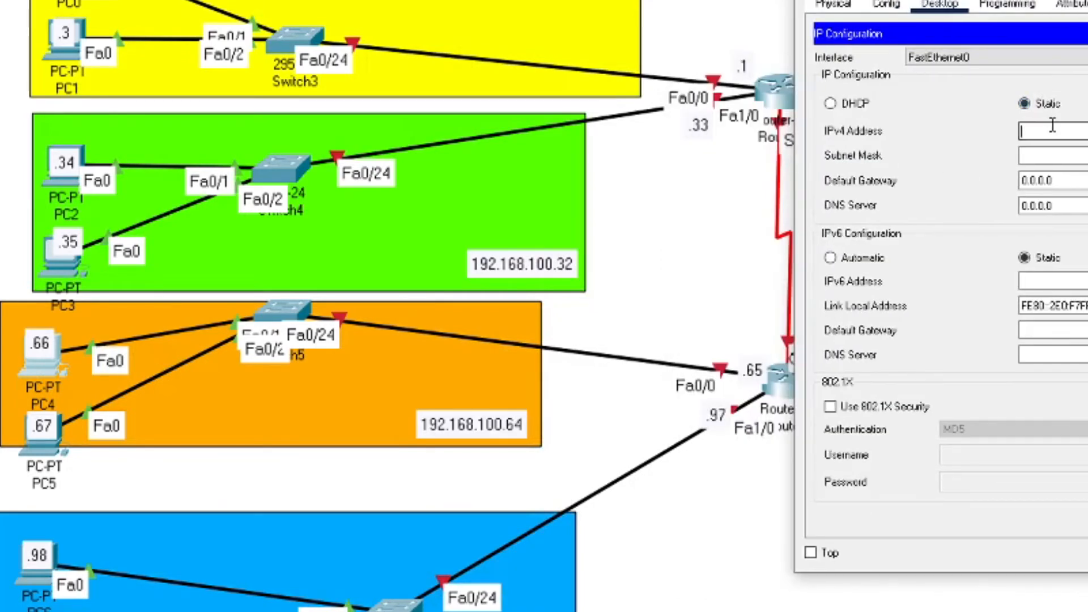
type("192.168")
type(".100.66")
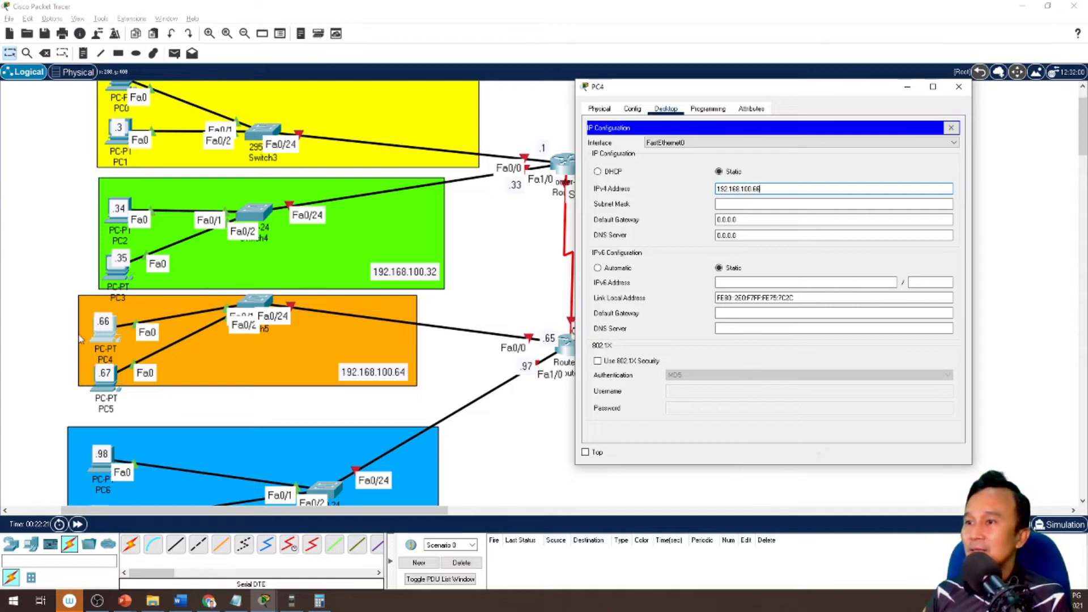
Move PC4's window clear of the routers and set its subnet mask to 255.255.255.224
scroll(108, 335, "up", 2)
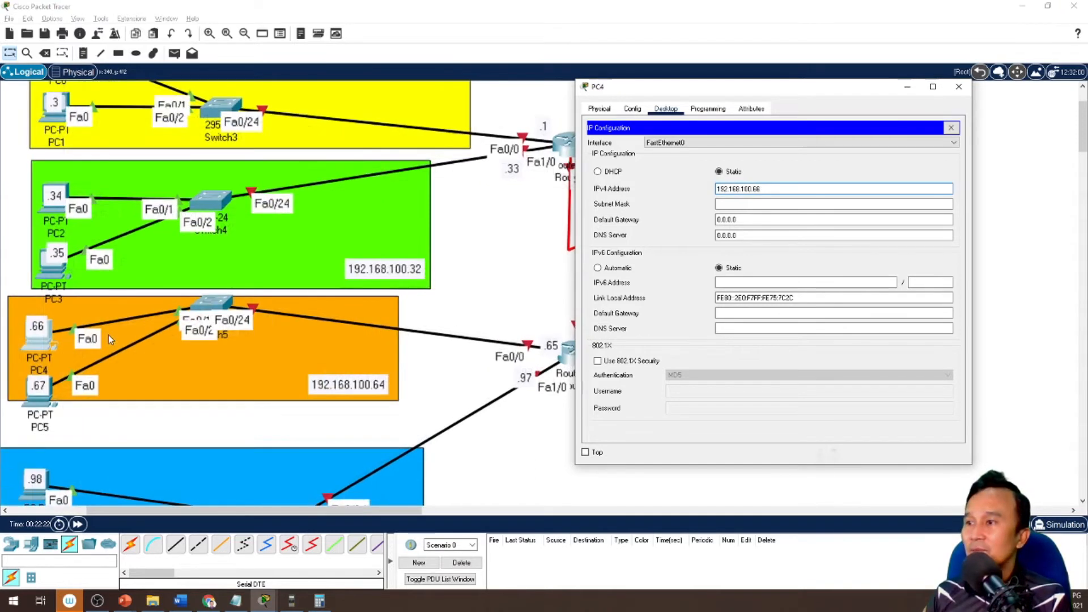
left_click_drag(261, 511, 247, 512)
key("alt+Tab")
left_click_drag(690, 90, 785, 128)
left_click(864, 241)
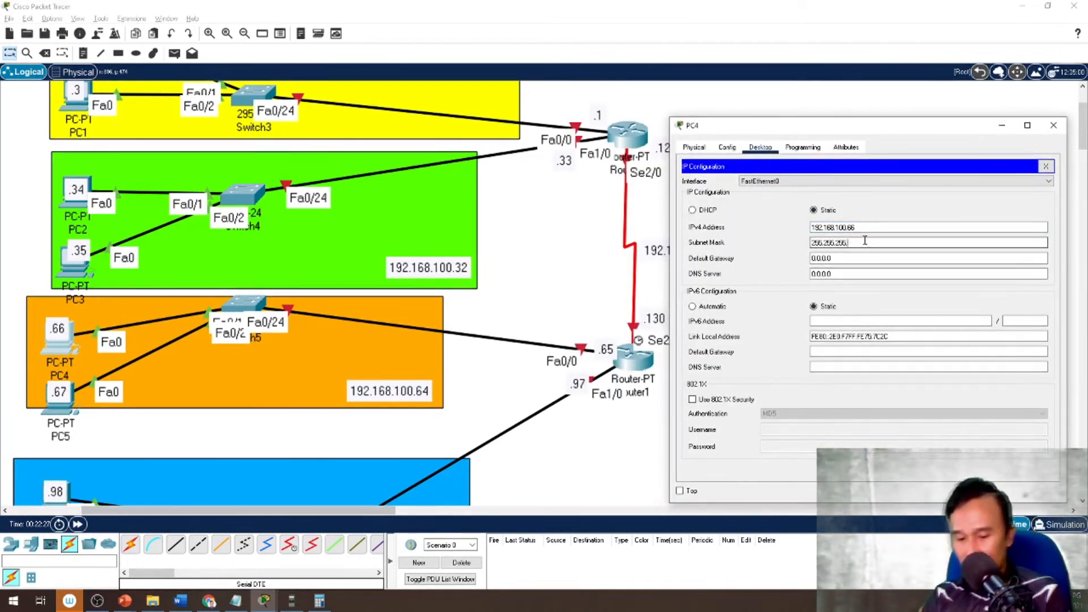
key("BackSpace")
type("224")
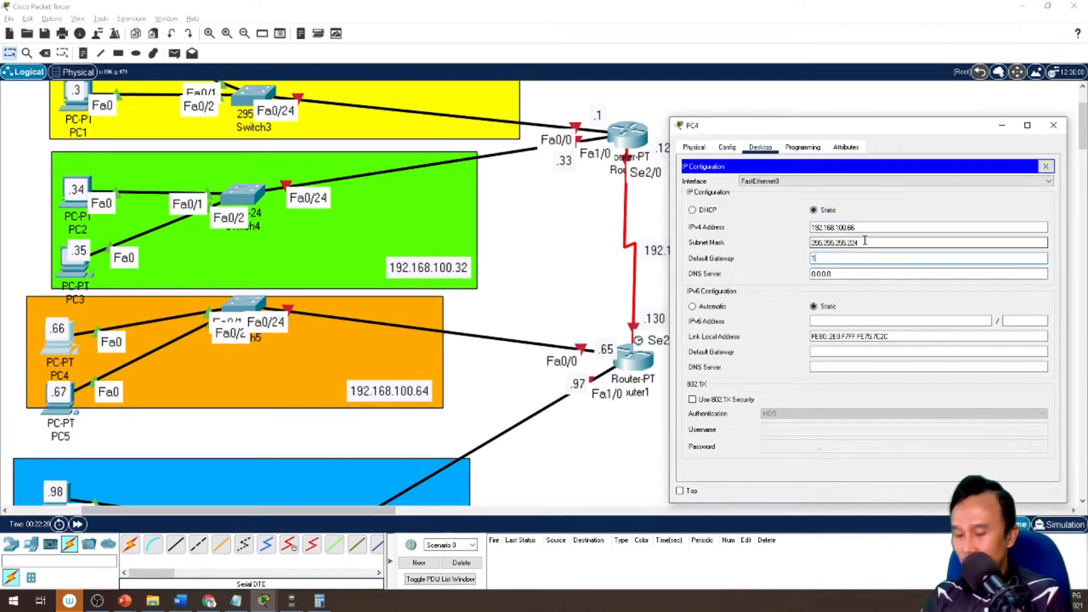
Set PC4's default gateway to 192.168.100.65, the lower router's Fa0/0 address, and close its configuration window
type("192.168.100")
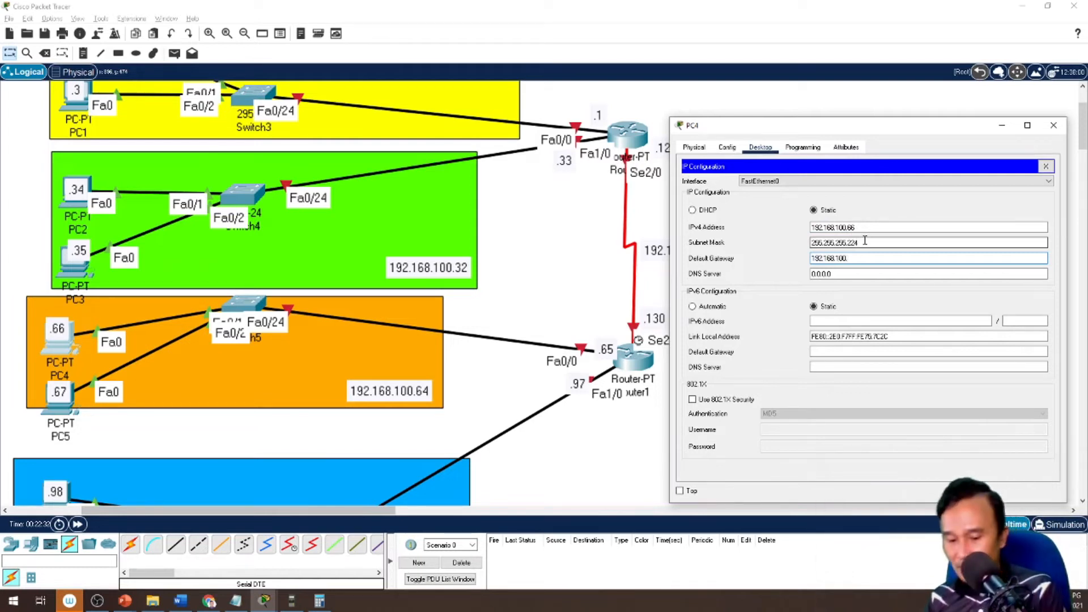
type(".65")
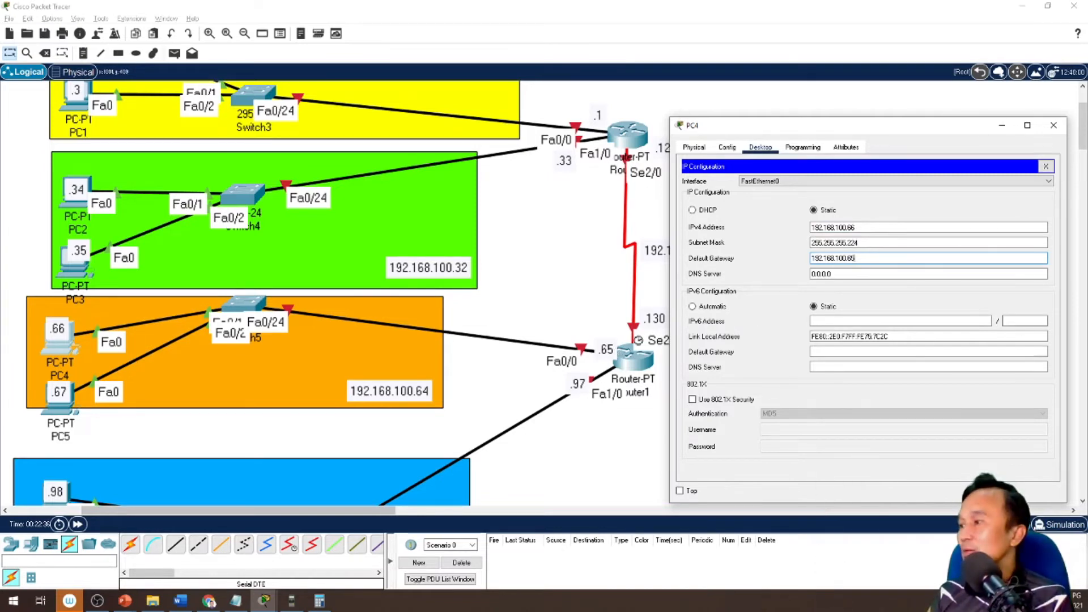
left_click(1053, 125)
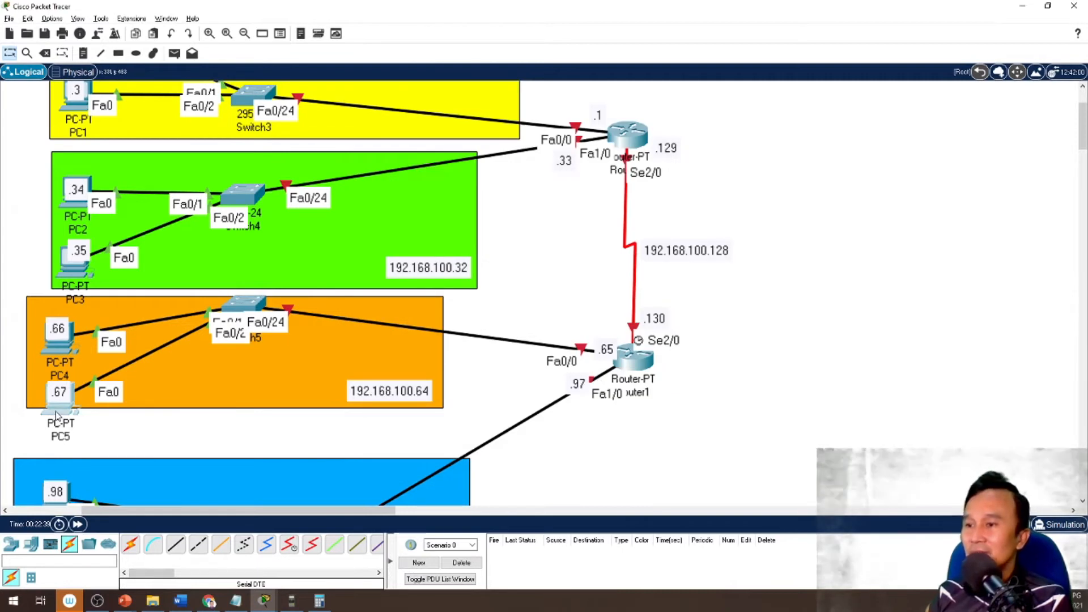
Open PC5's IP configuration, move its window clear of the topology, and set its static IPv4 address to 192.168.100.67
left_click(58, 405)
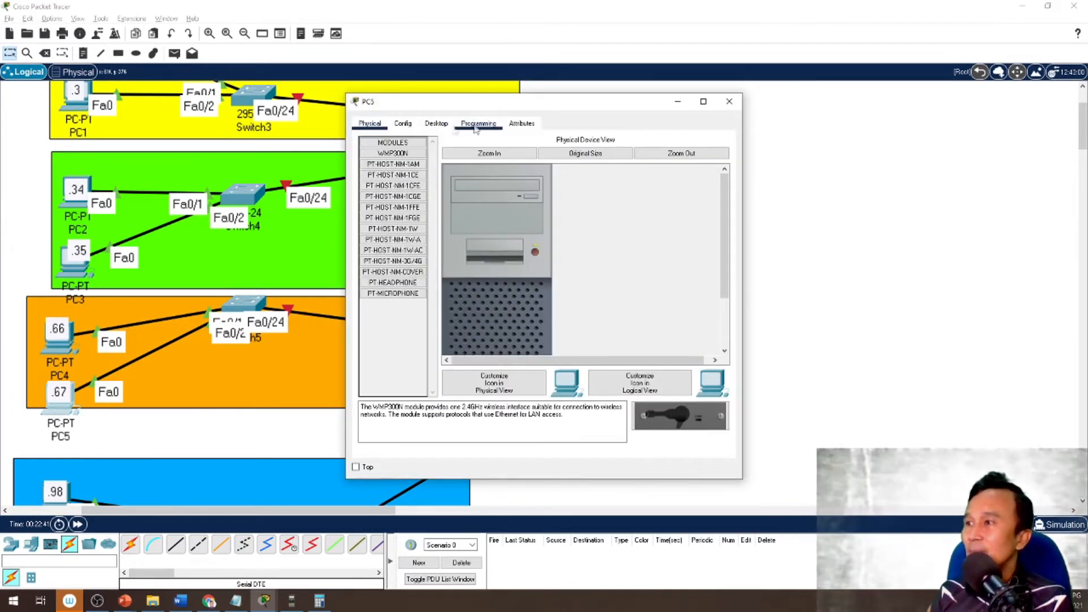
left_click(436, 123)
left_click(391, 170)
left_click_drag(489, 106, 794, 132)
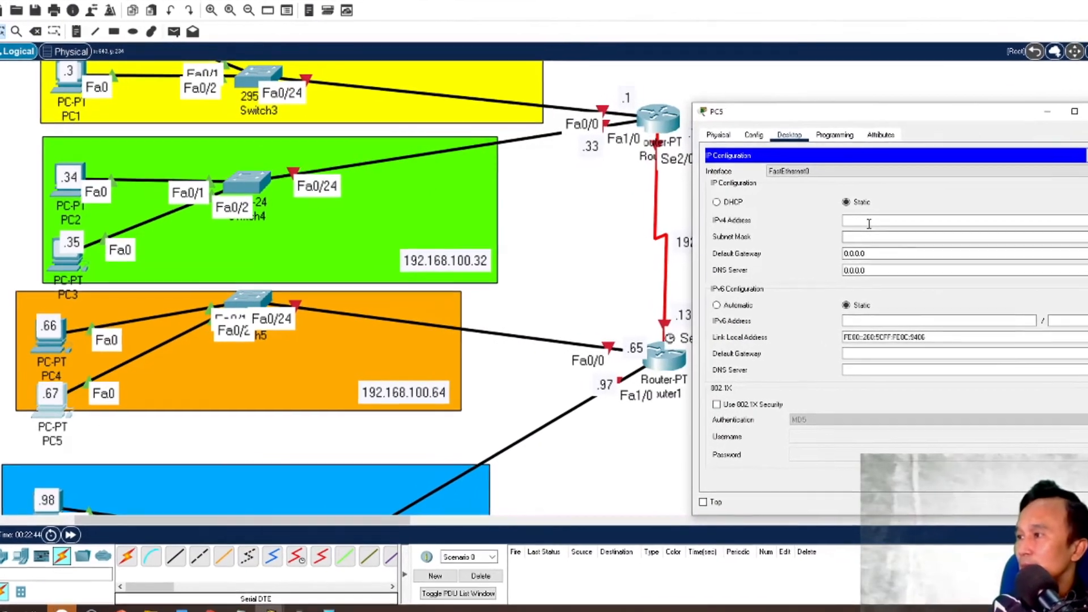
left_click(868, 222)
type("192.168.100")
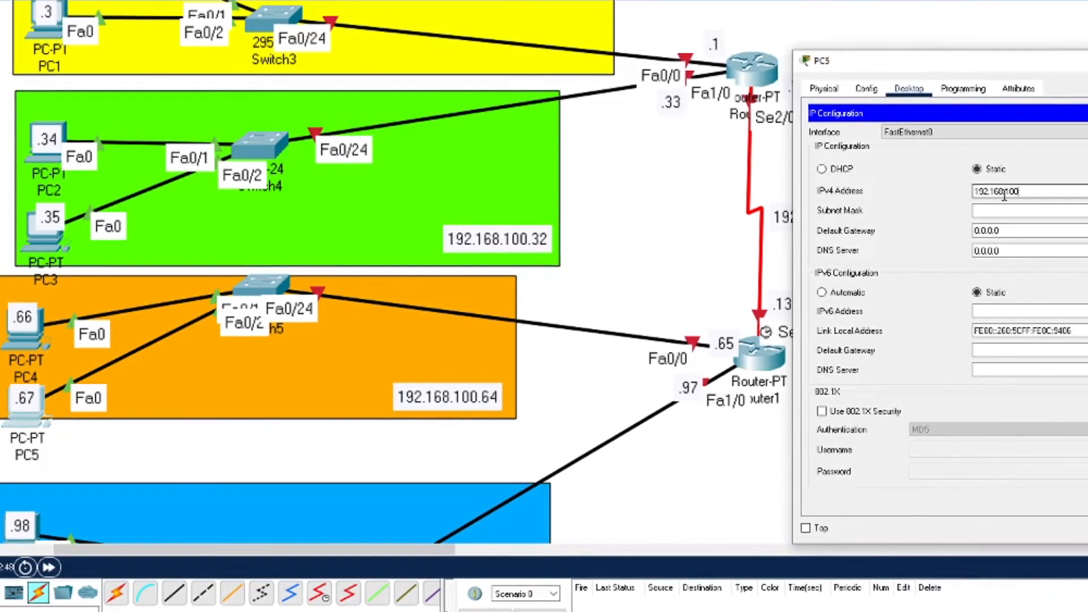
type(".67")
key("Tab")
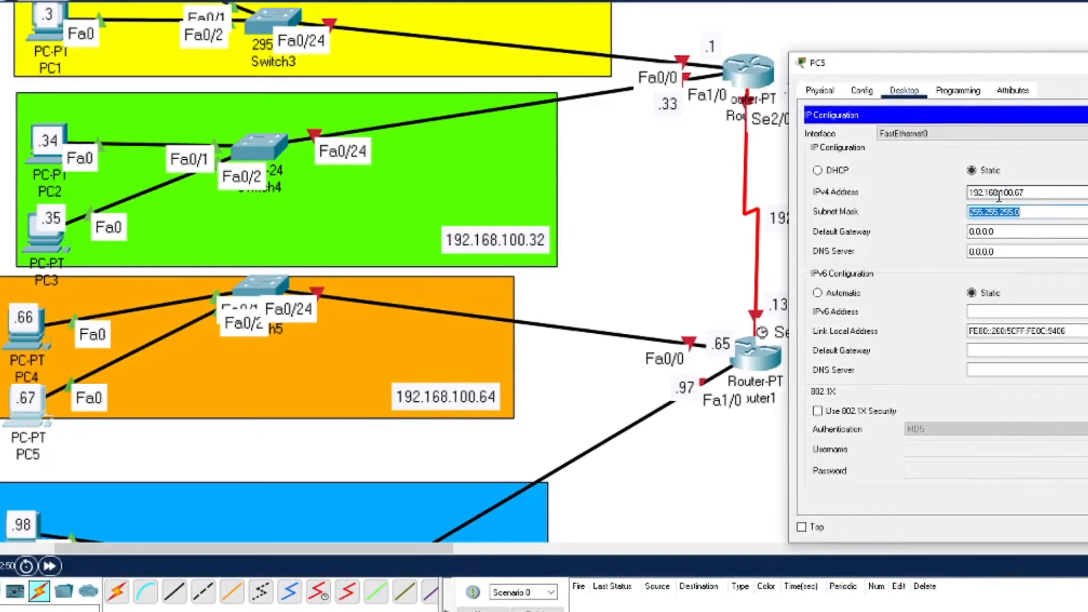
Set PC5's subnet mask to 255.255.255.224 and default gateway to 192.168.100.65, and close its configuration window
type("255.255.255.224")
key("Tab")
type("1")
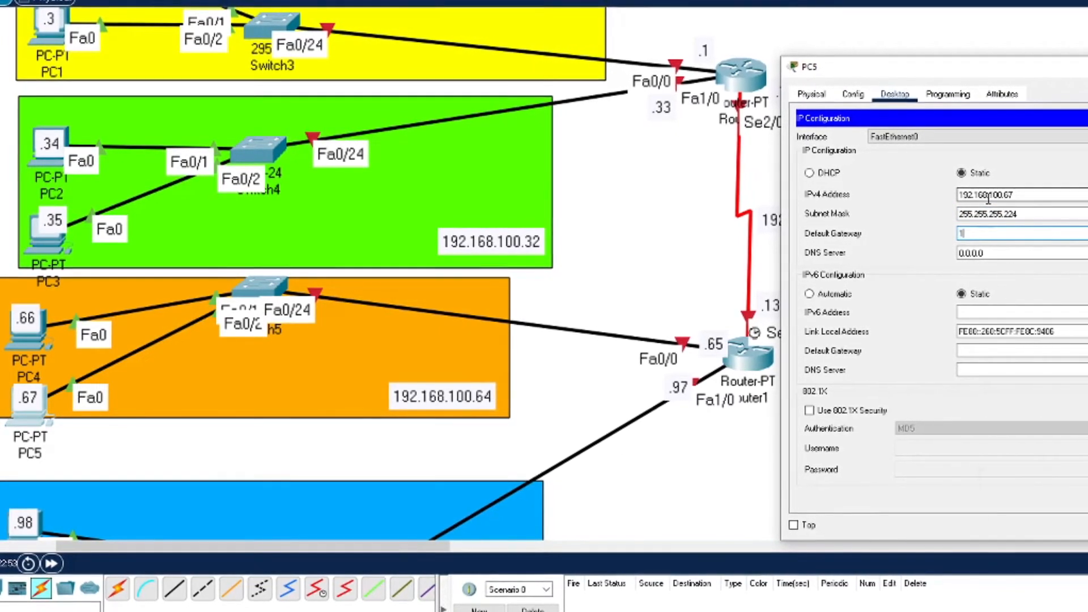
type("92.168.100.65")
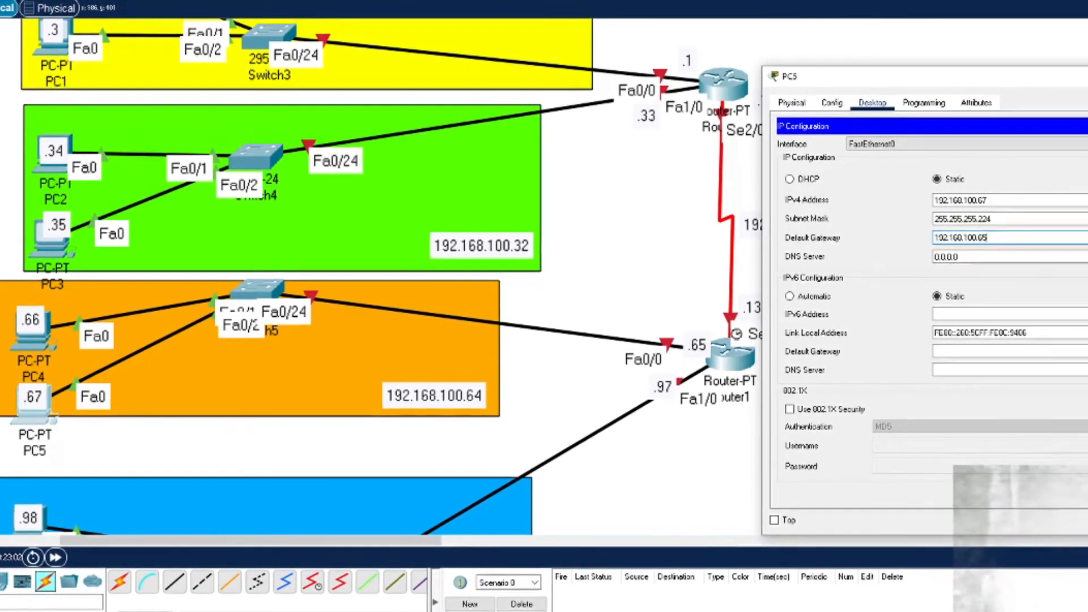
left_click(1086, 76)
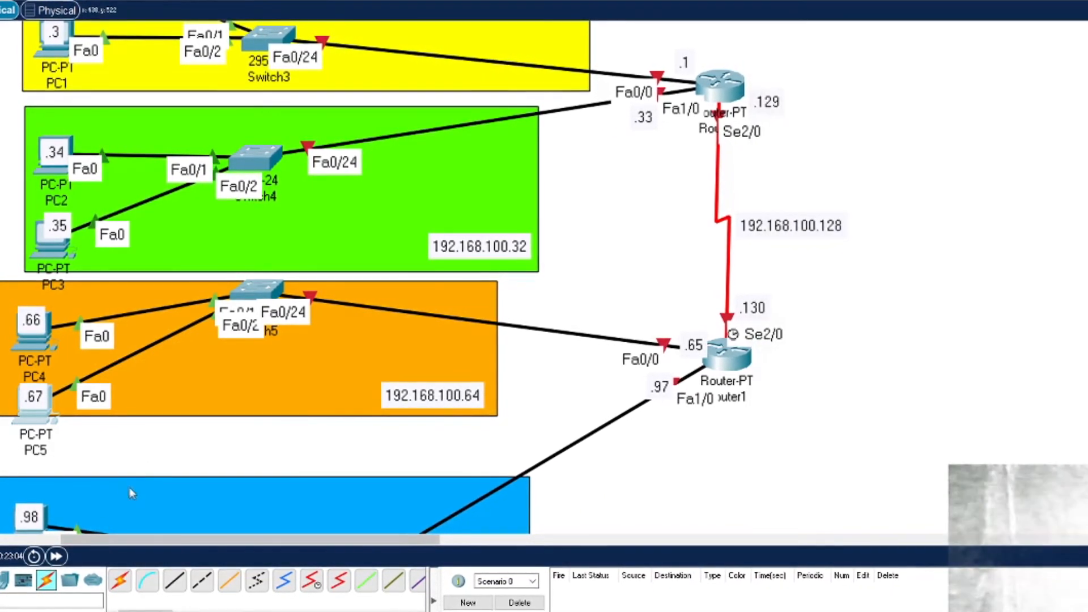
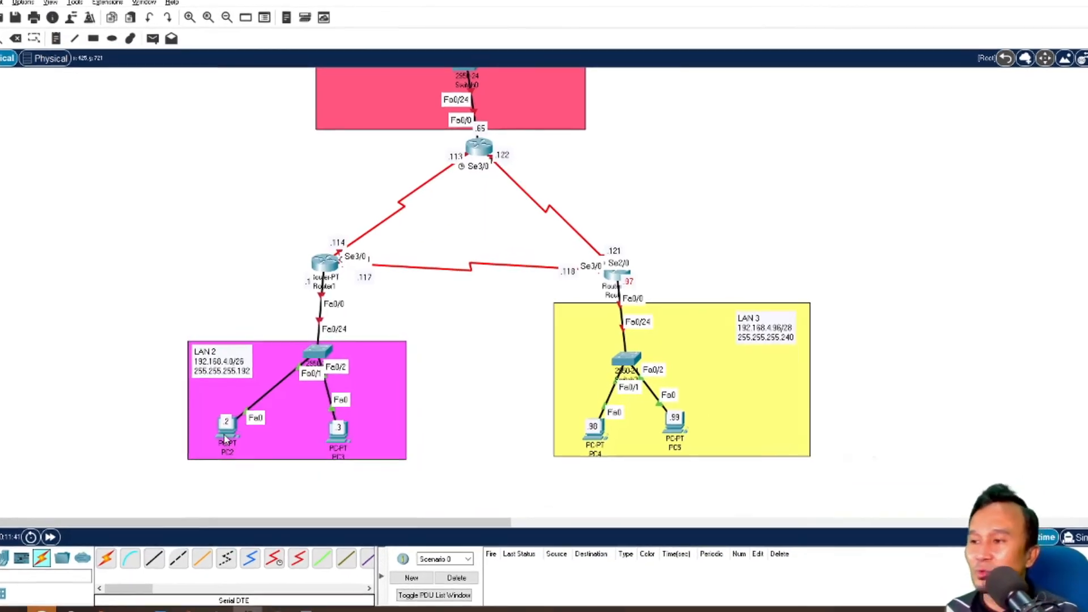
In the three-router topology, open the IP configuration of PC2 in LAN 2 and set its static IPv4 address to 192.168.4.2
double_click(238, 422)
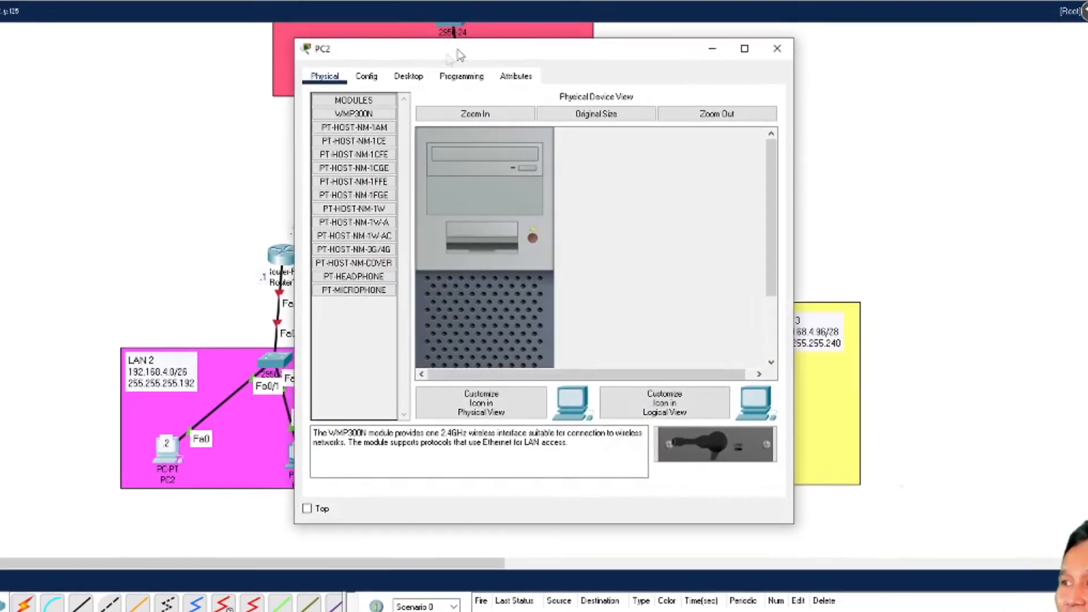
left_click_drag(460, 60, 700, 70)
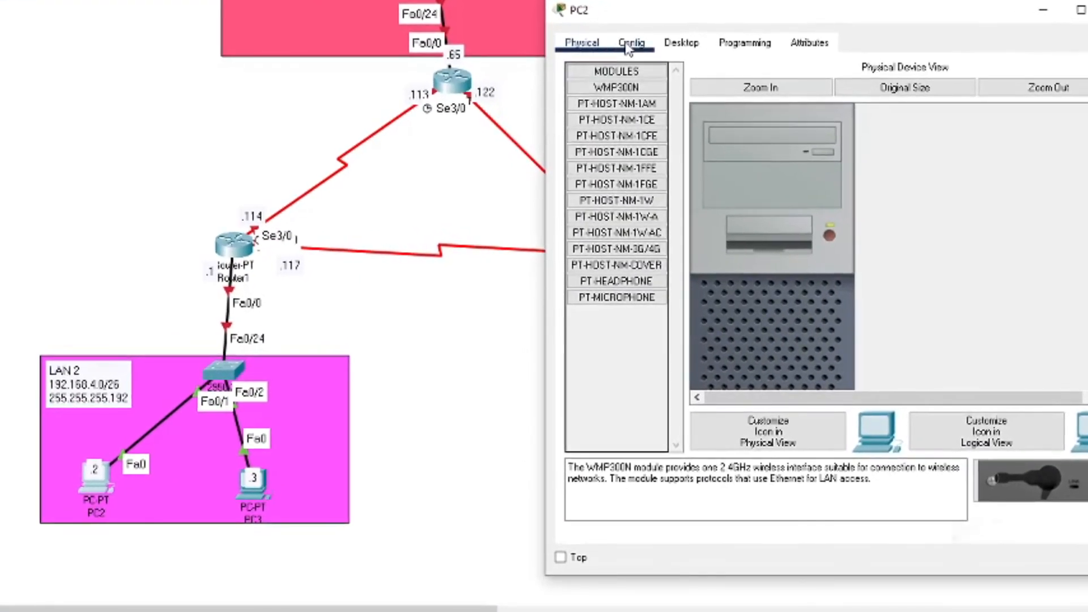
left_click(682, 49)
left_click(623, 114)
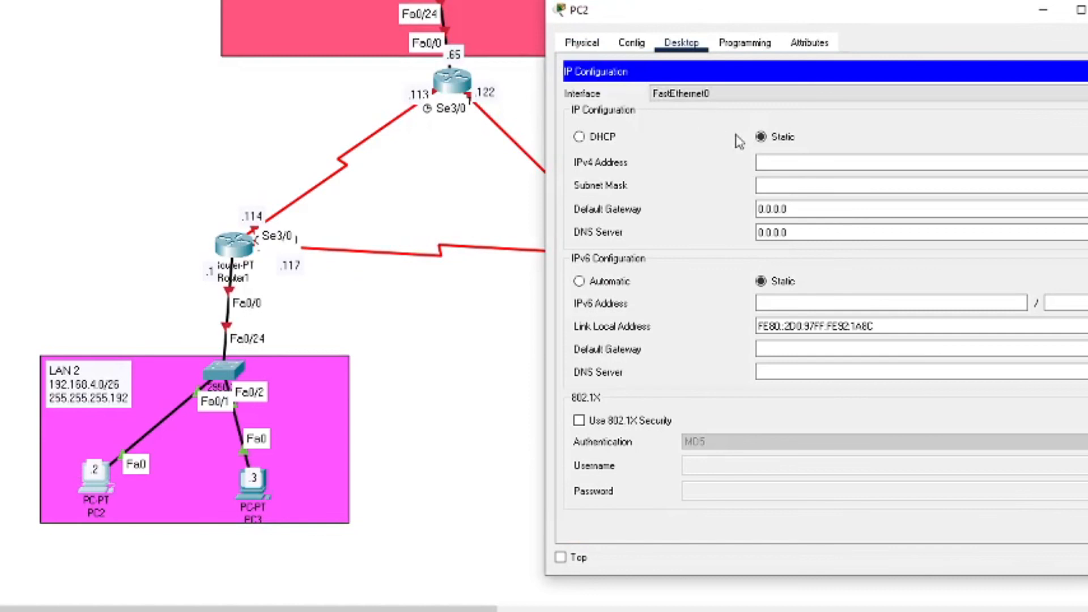
left_click(773, 158)
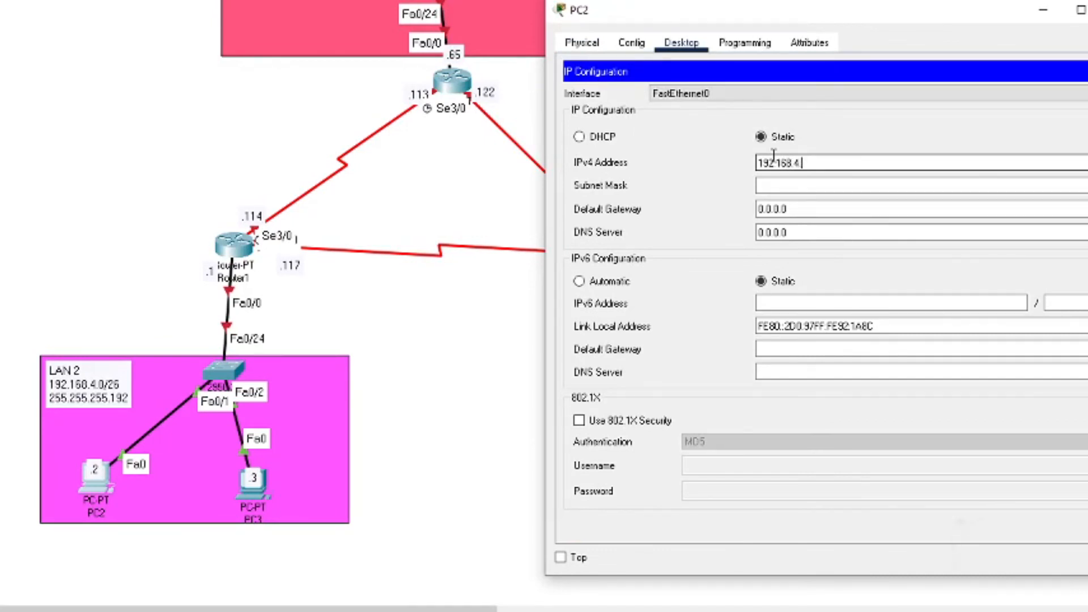
type("192.168.4.2")
key("Tab")
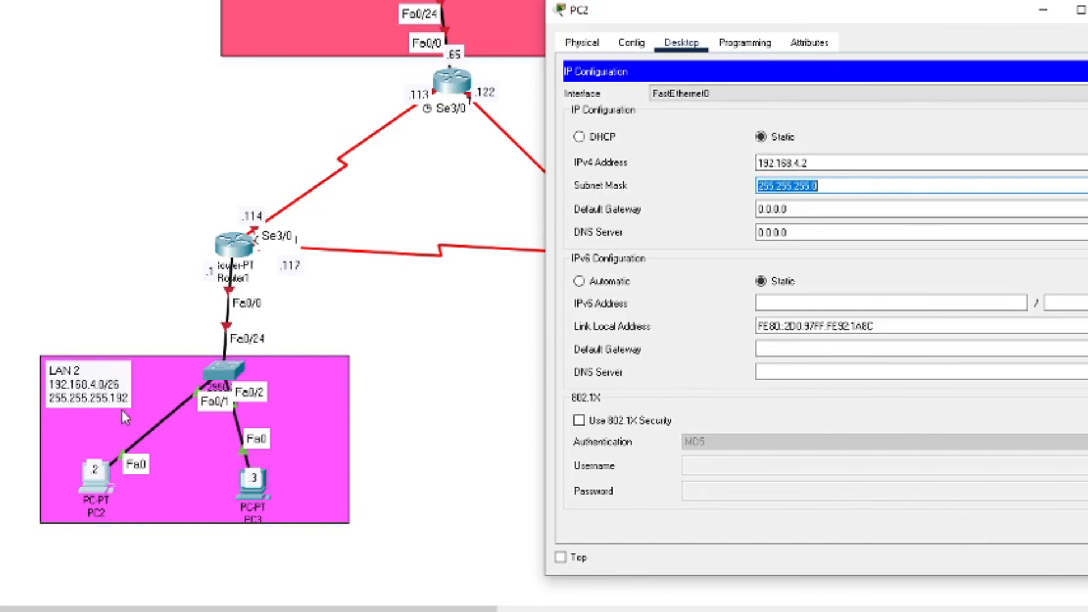
Set PC2's subnet mask to 255.255.255.192 and default gateway to 192.168.4.1, and close its configuration window
left_click(844, 188)
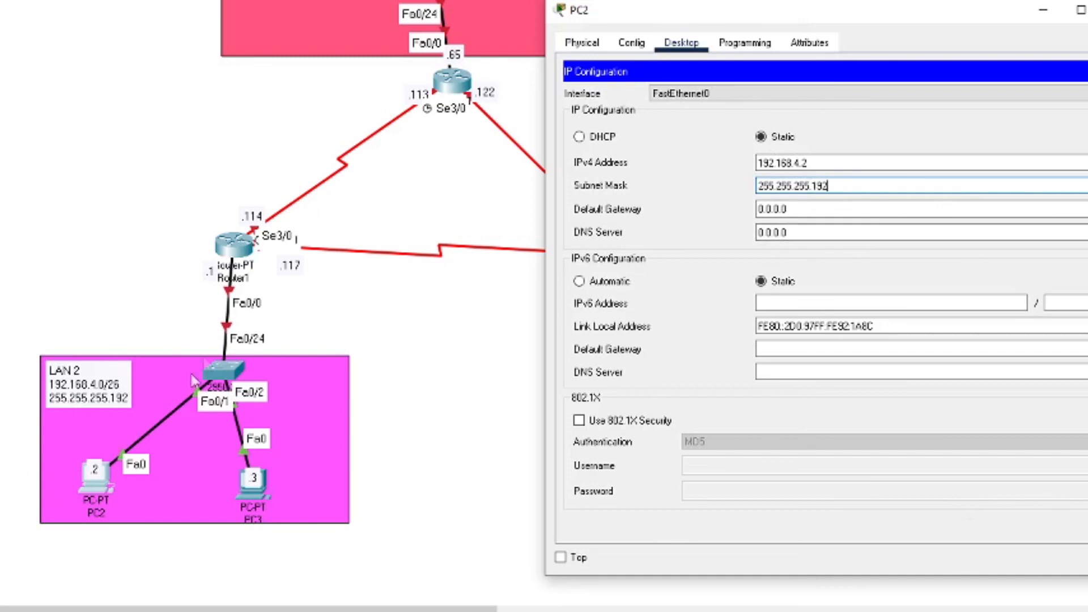
key("Tab")
type("1")
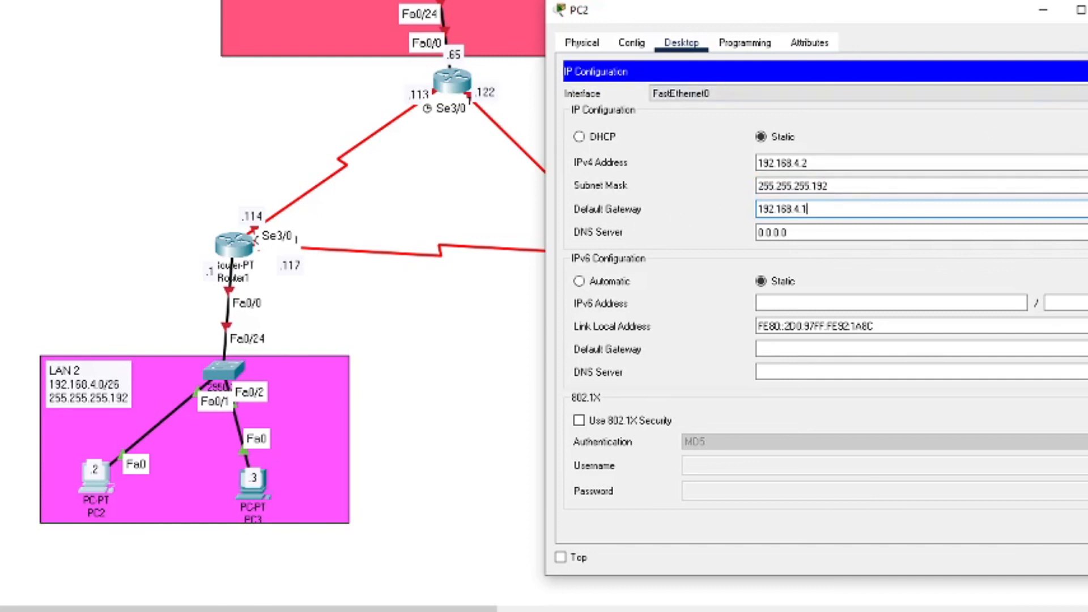
left_click(1087, 9)
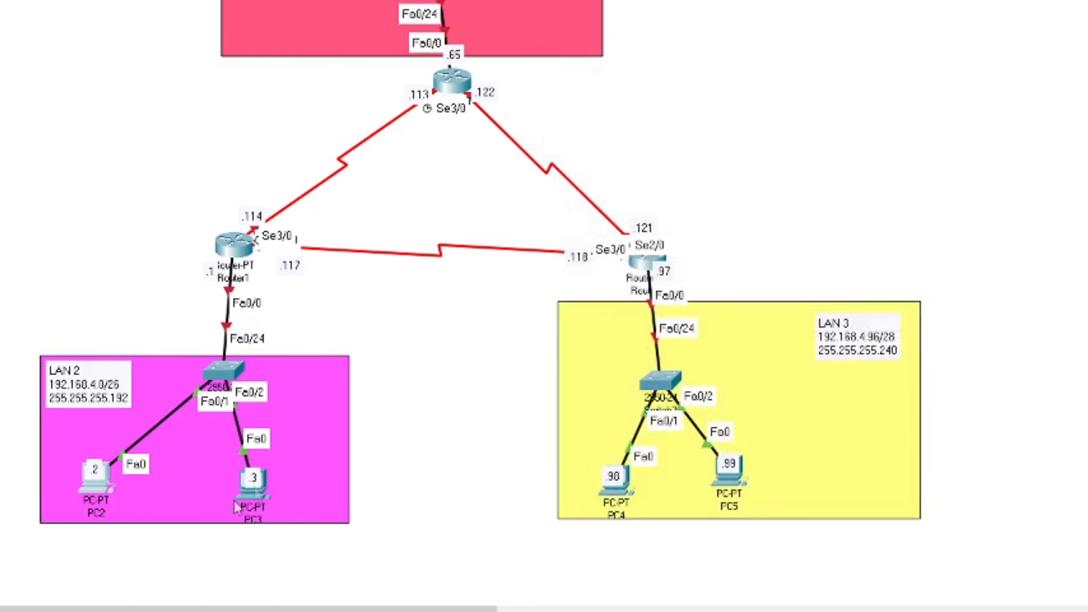
Open the IP configuration of PC3 in LAN 2, move its window clear of the LAN, and set the IPv4 address to 192.168.4.3
left_click(252, 495)
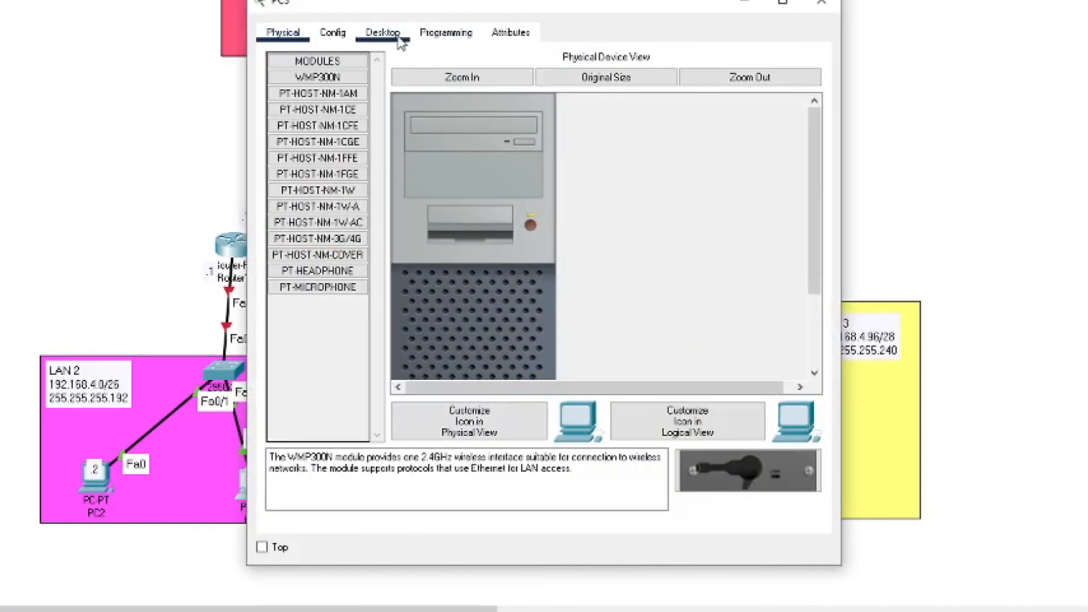
left_click(334, 34)
left_click(383, 33)
left_click(287, 133)
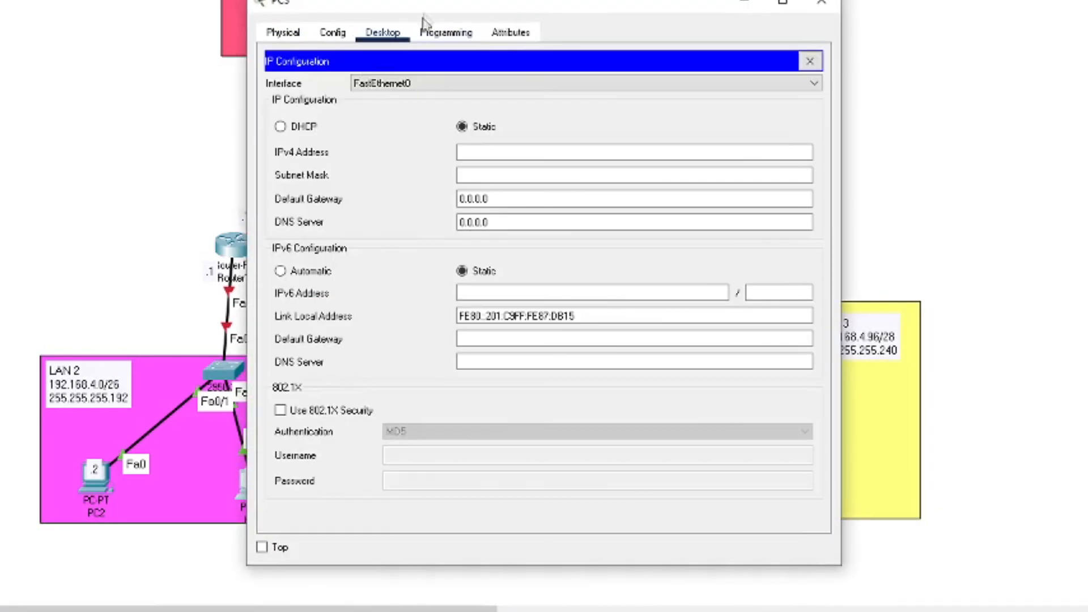
left_click_drag(430, 11, 774, 25)
left_click(829, 160)
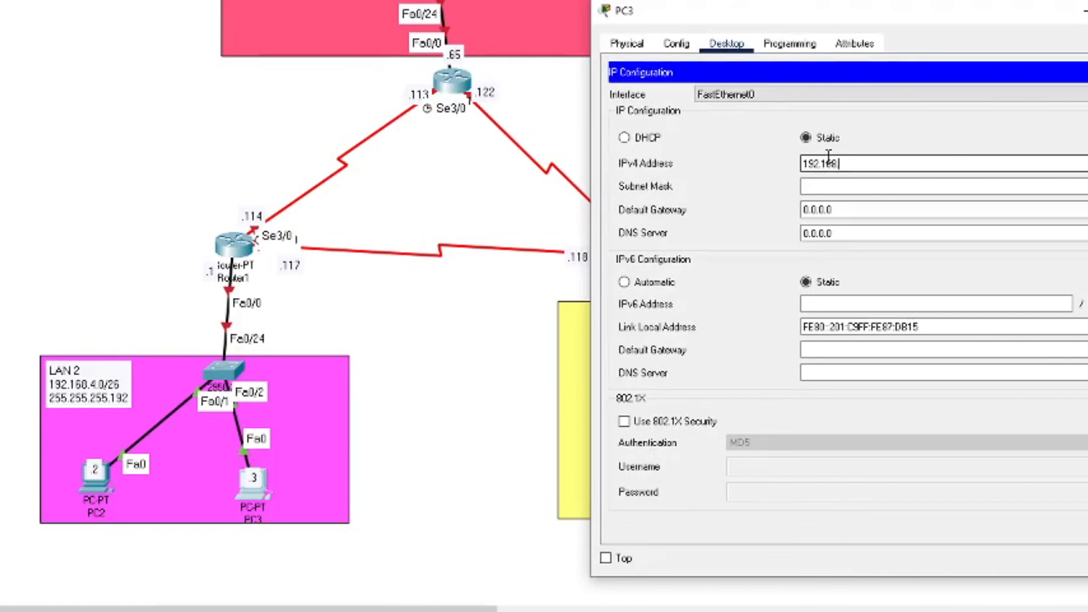
key("Tab")
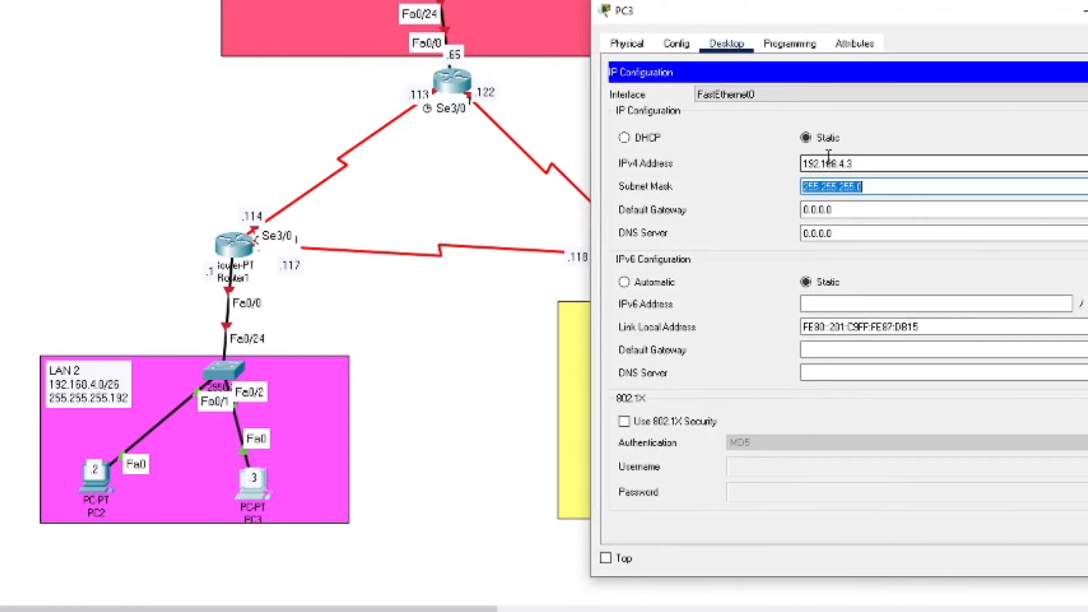
Set PC3's subnet mask to 255.255.255.192 and its default gateway to 192.168.4.1, Router1's Fa0/0 address
key("Right")
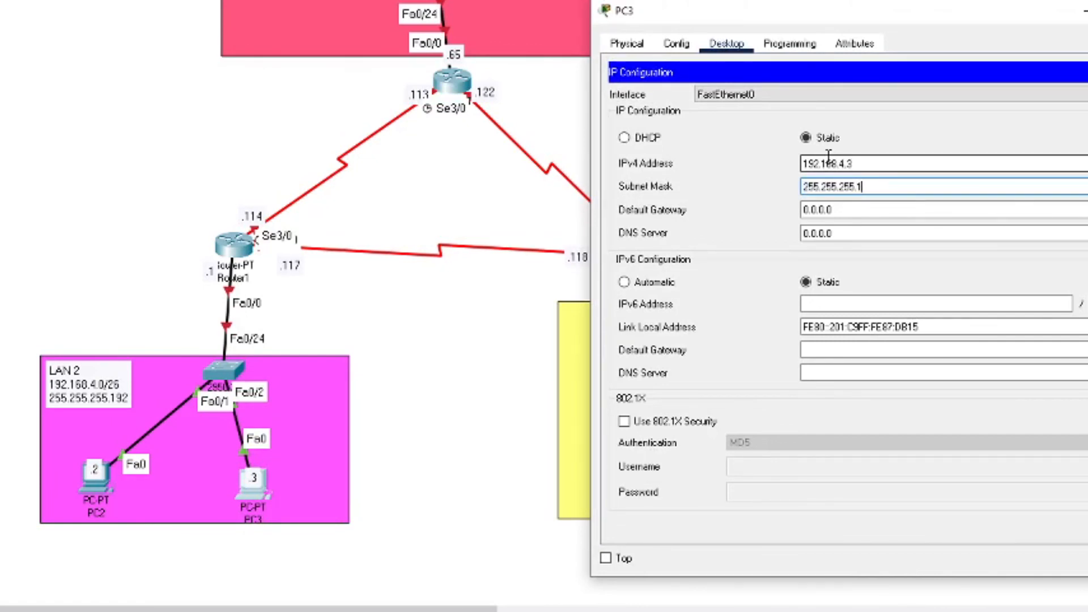
key("Tab")
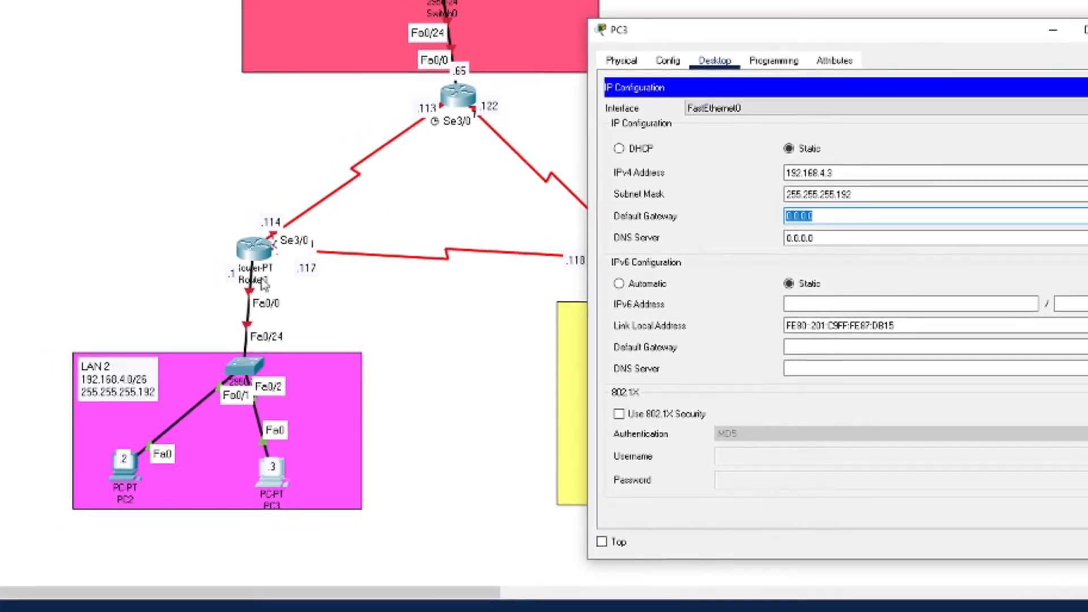
type("192.168.4")
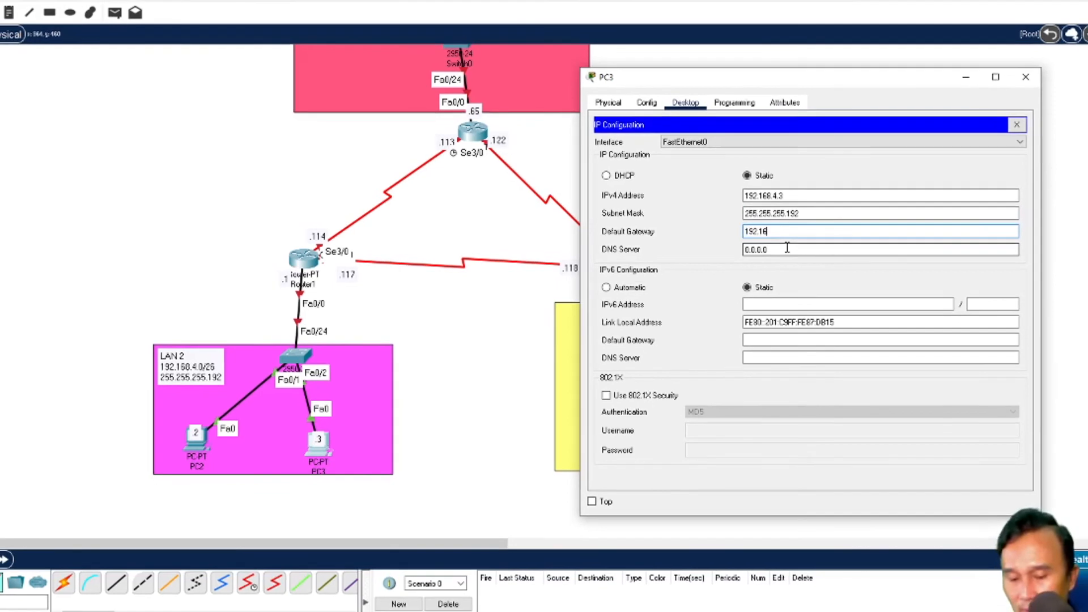
type(".1")
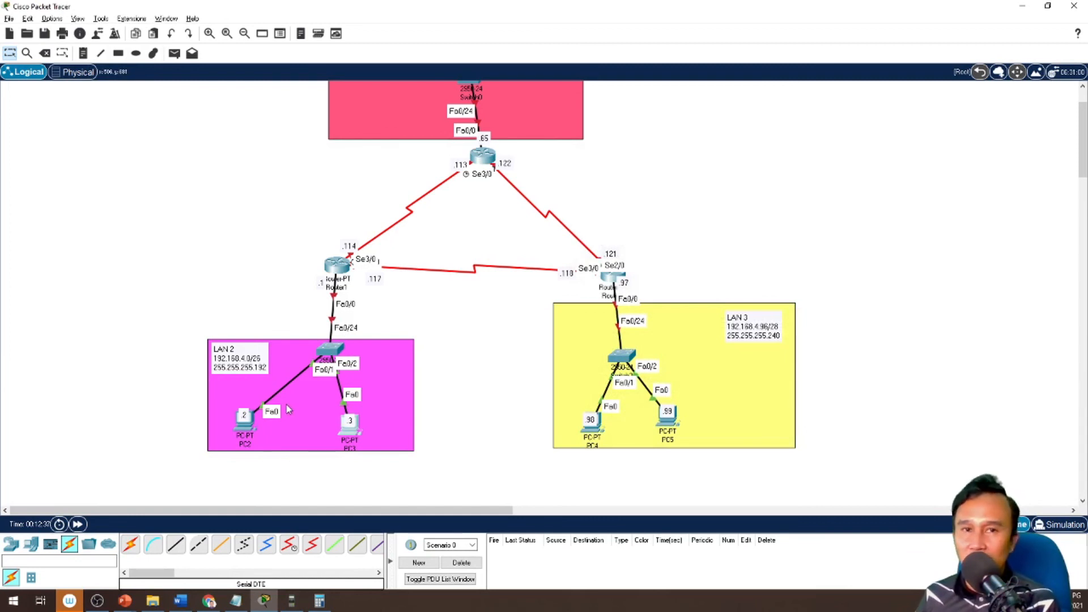
Open the IP configuration of PC0 in LAN 1 and set its static IPv4 address to 192.168.4.66
scroll(377, 299, "up", 3)
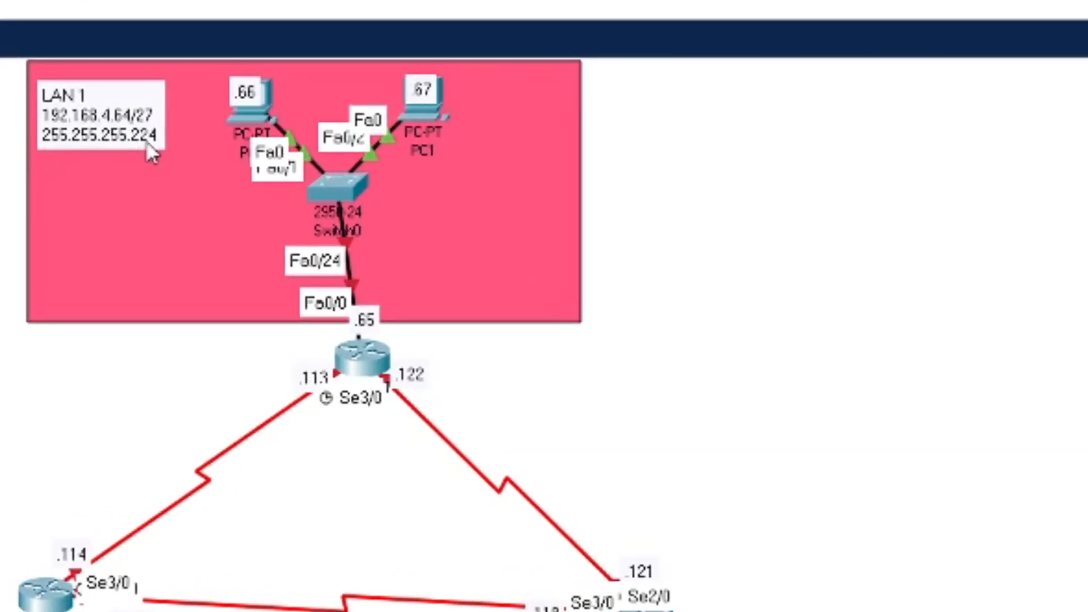
left_click(247, 122)
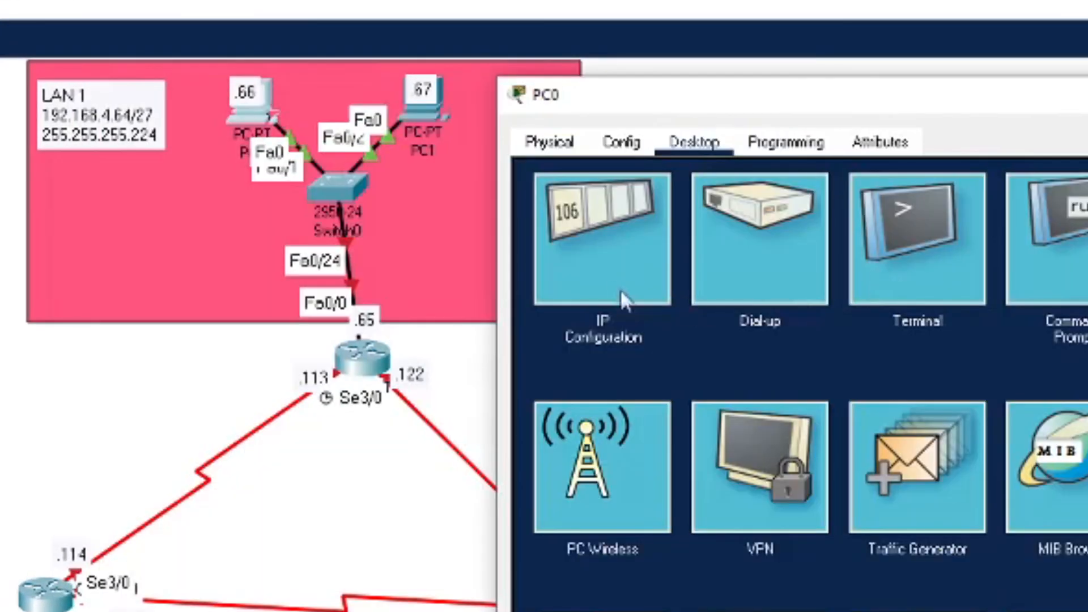
left_click(624, 300)
left_click(825, 311)
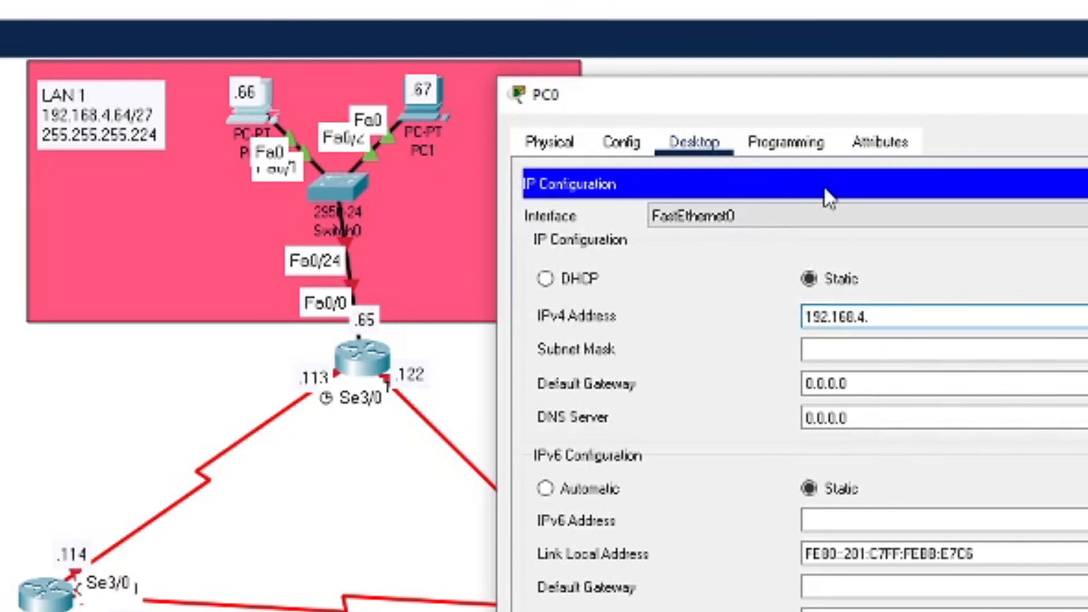
type("66")
key("Tab")
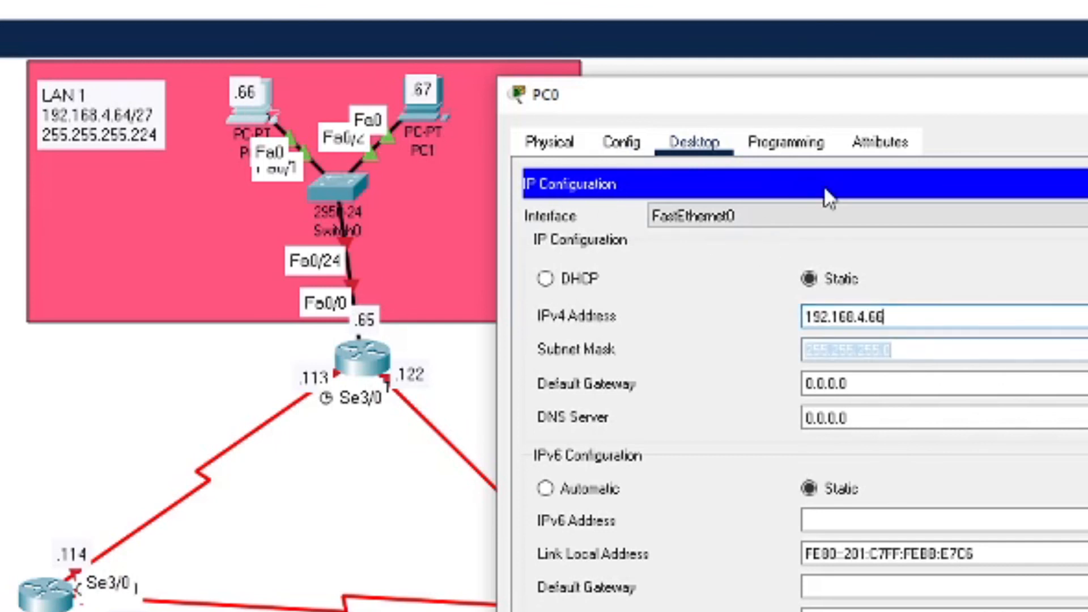
Set PC0's subnet mask to 255.255.255.224 and default gateway to 192.168.4.65, and close its configuration window
left_click(951, 348)
type("224")
key("Tab")
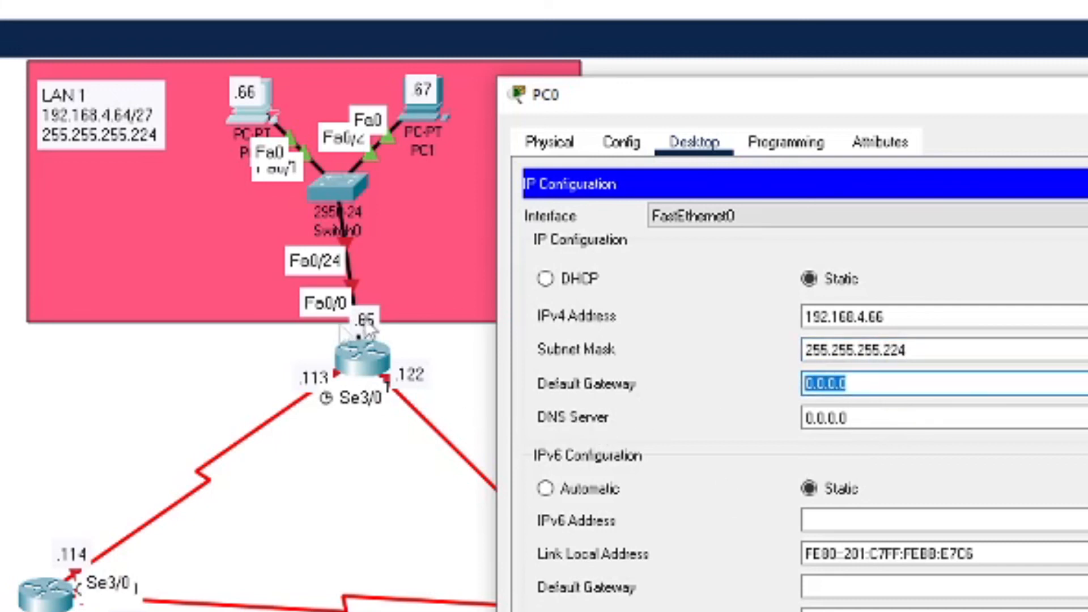
type("192.1")
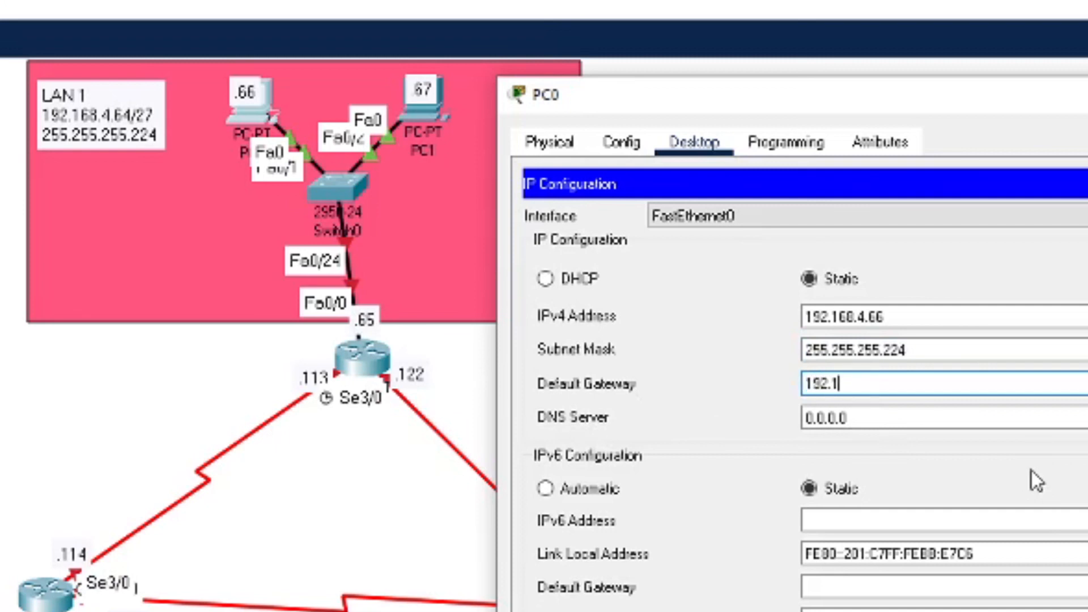
type("68.4.65")
left_click(906, 98)
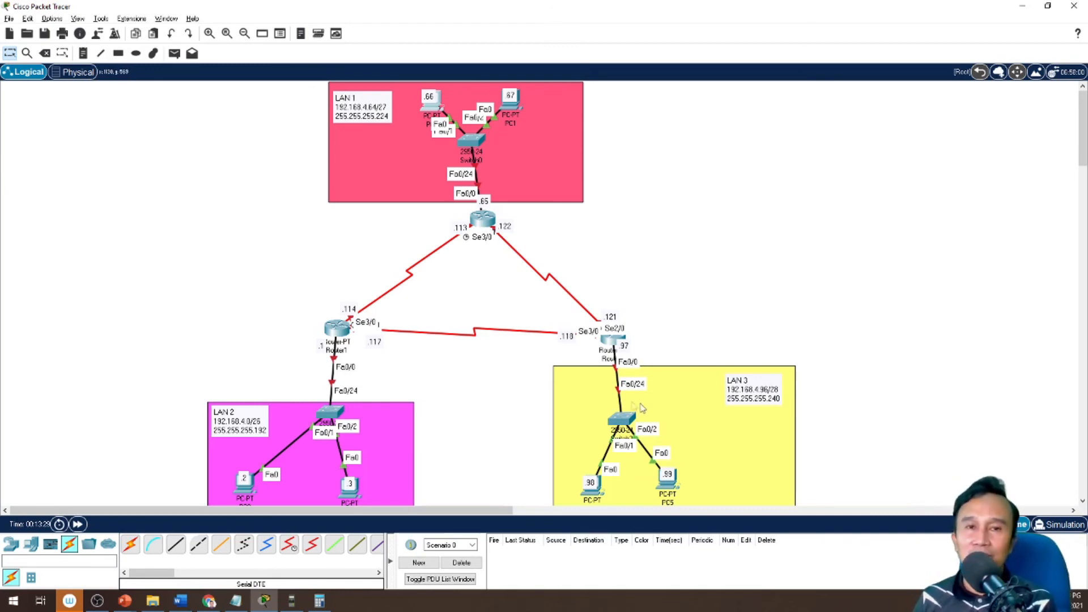
Switch to the Google Meet call in the browser and show its participant list
left_click_drag(0, 116, 451, 89)
double_click(451, 90)
left_click(1009, 567)
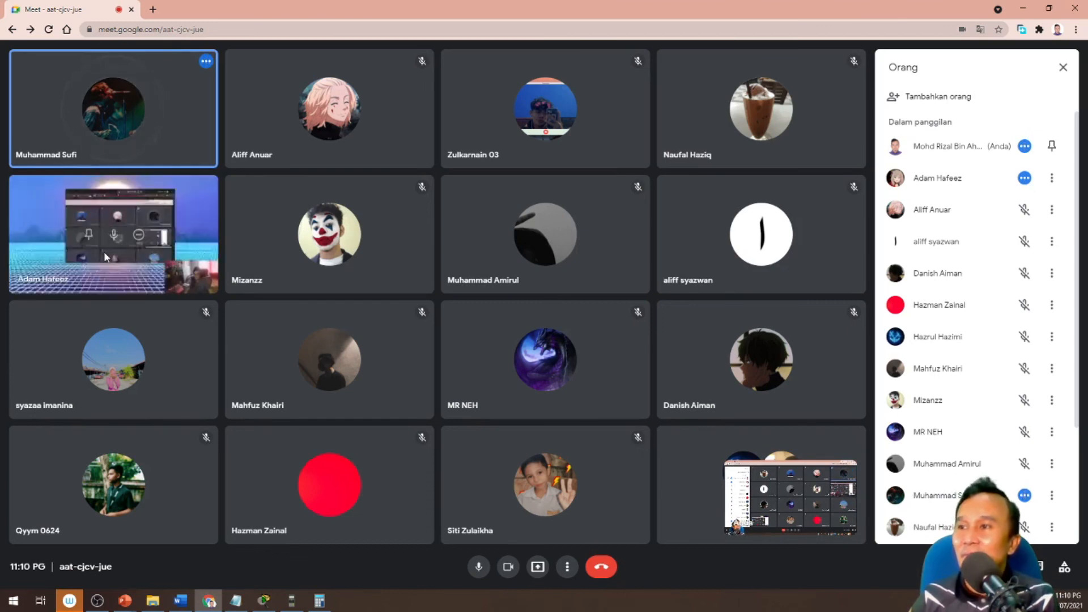
Show the Meet call in full screen and pin the participant with the sunset background to the main view
key("F11")
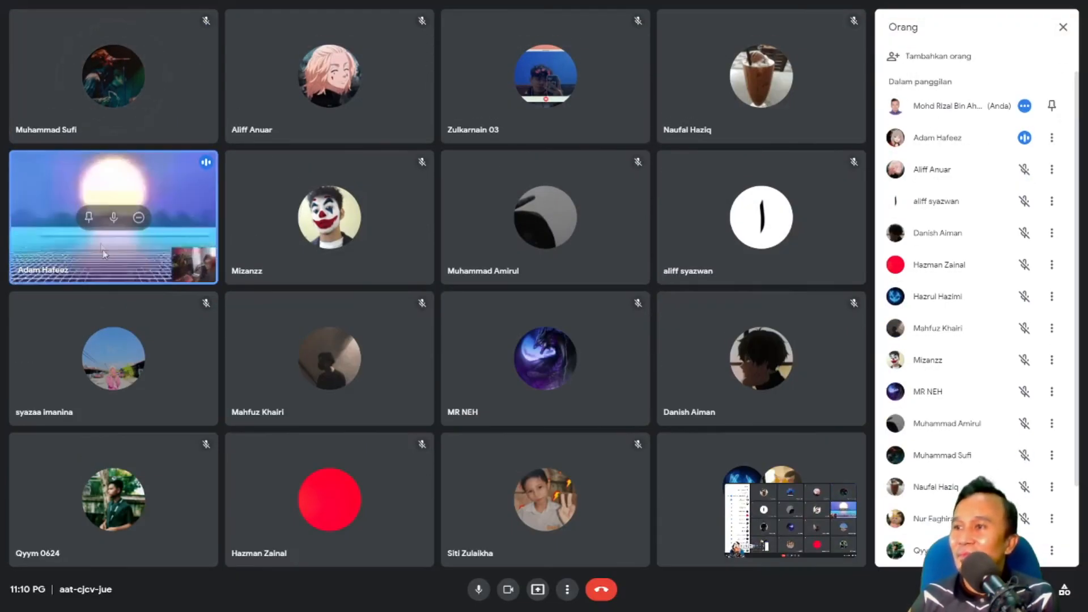
left_click(104, 219)
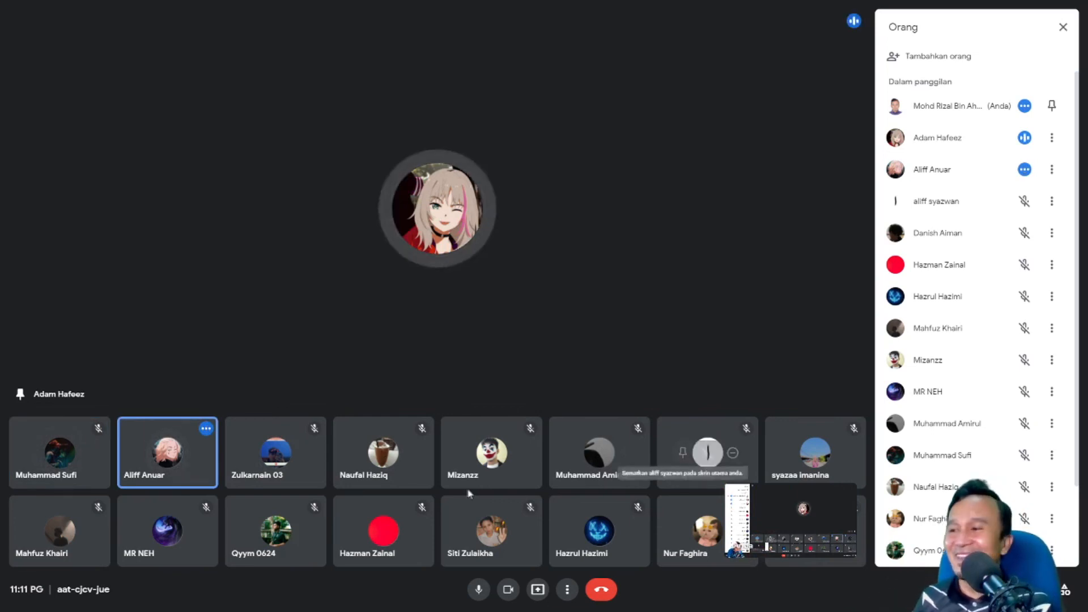
Switch to Word and open the recent document DKB1352 Practical Test 2.docx
key("alt+Tab")
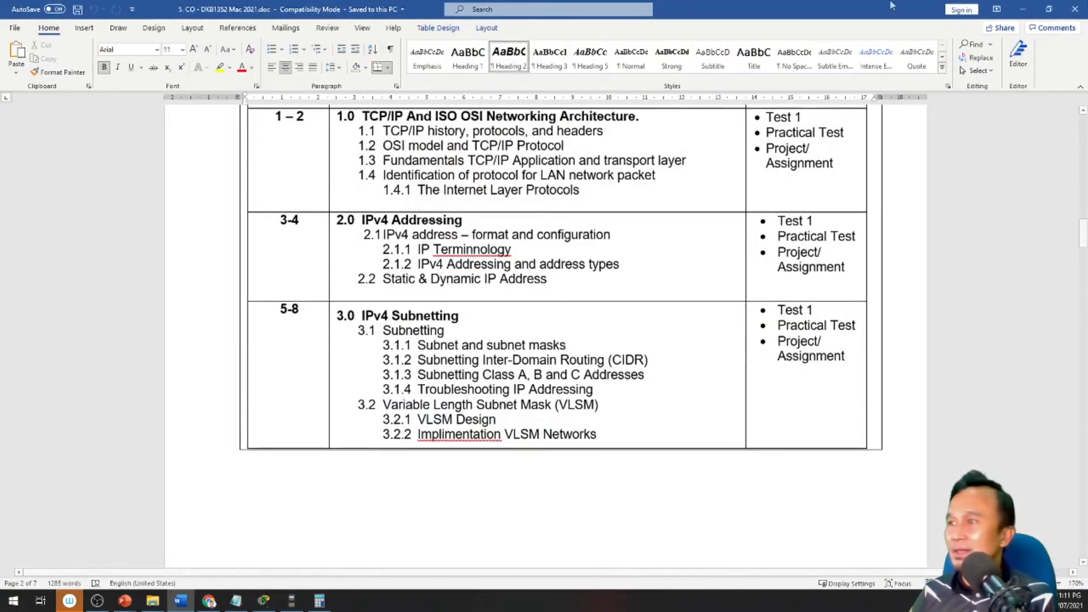
left_click(14, 28)
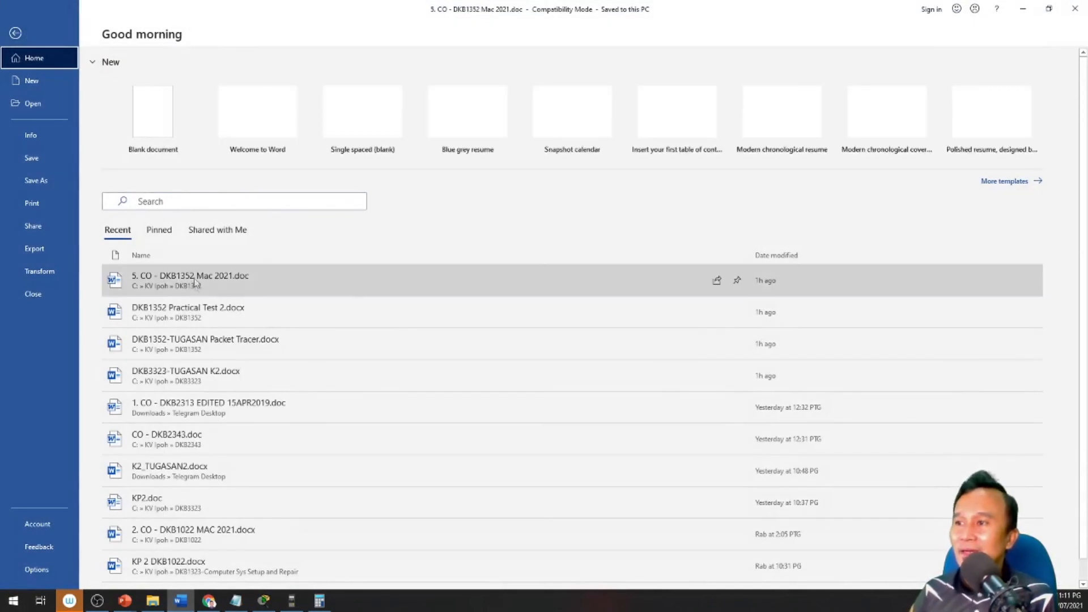
left_click(197, 307)
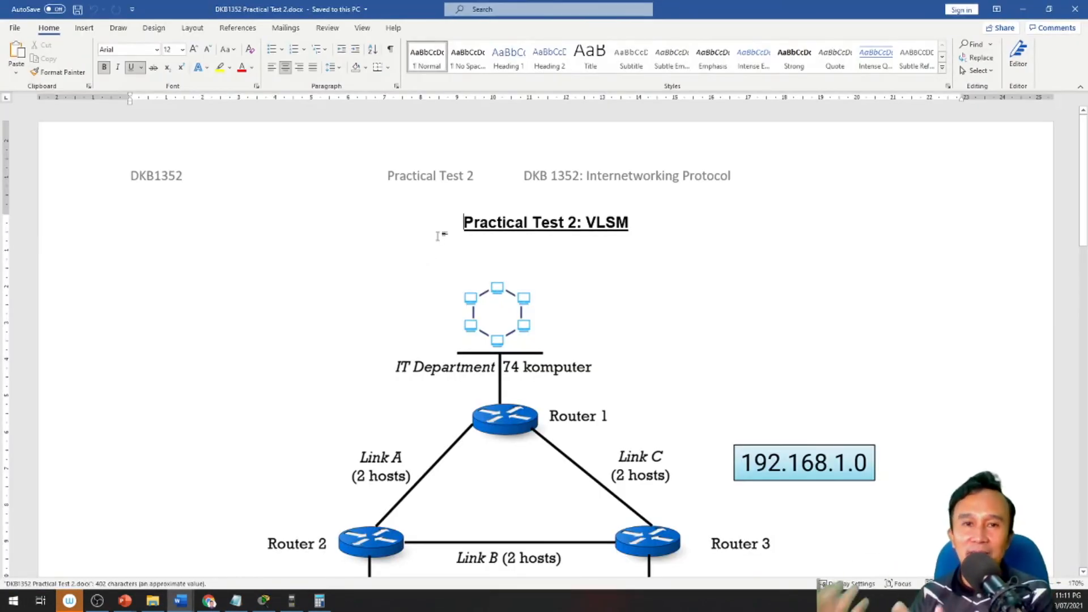
Examine the Practical Test 2 VLSM topology with its host requirements, the task description and the answer table at the end
scroll(438, 235, "down", 3)
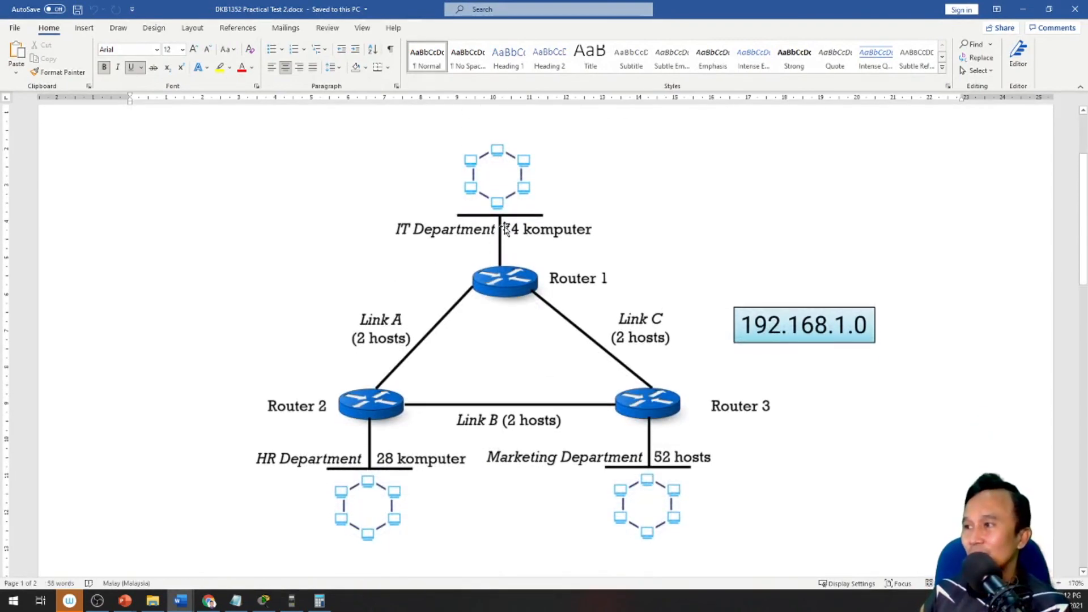
scroll(506, 229, "down", 1)
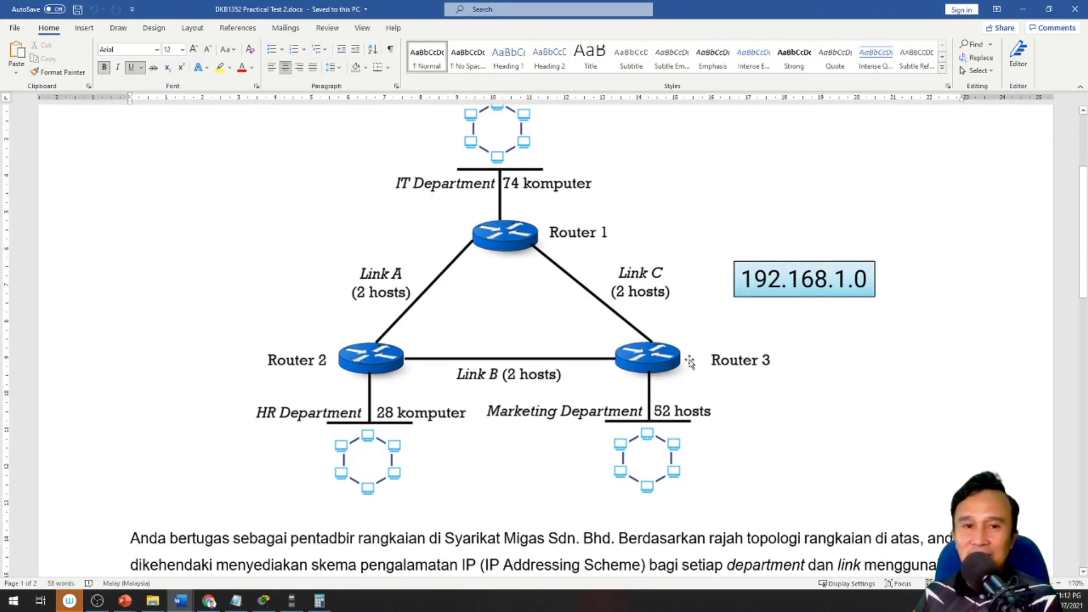
scroll(690, 362, "up", 1)
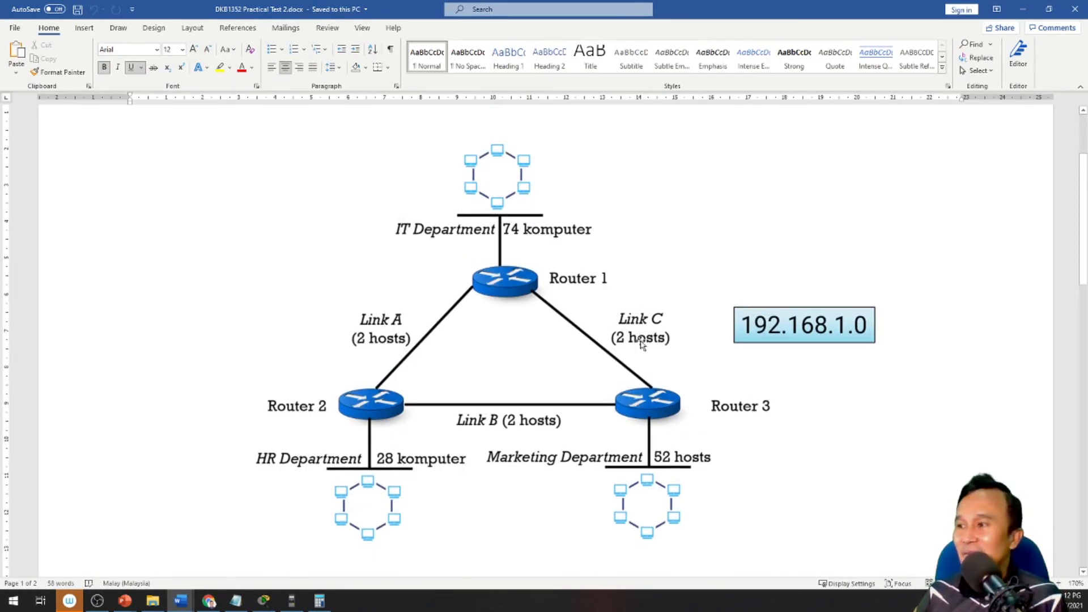
scroll(637, 303, "down", 1)
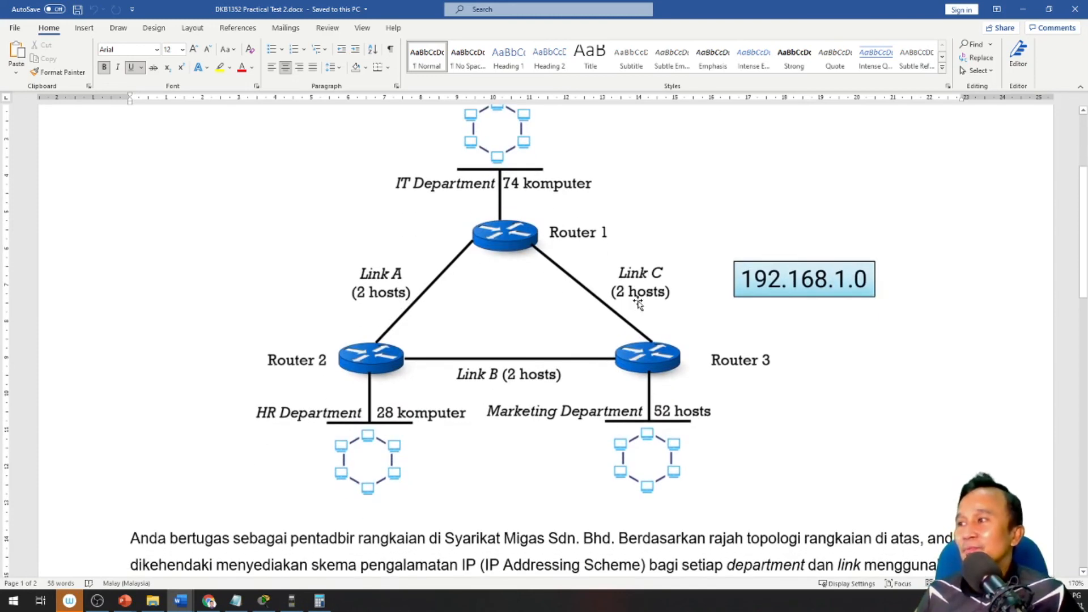
scroll(637, 303, "down", 1)
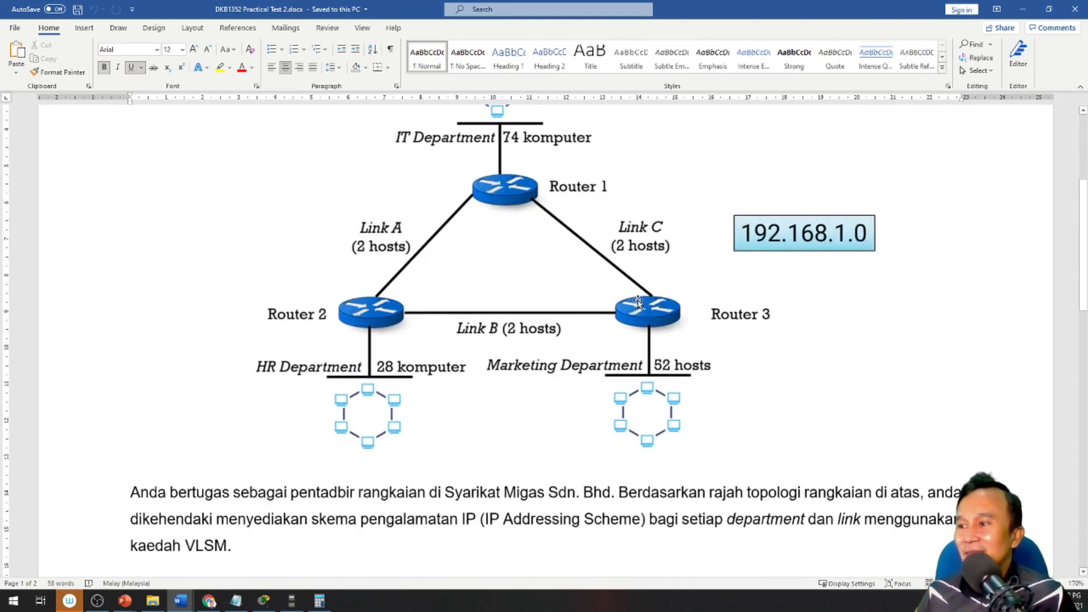
scroll(639, 299, "up", 1)
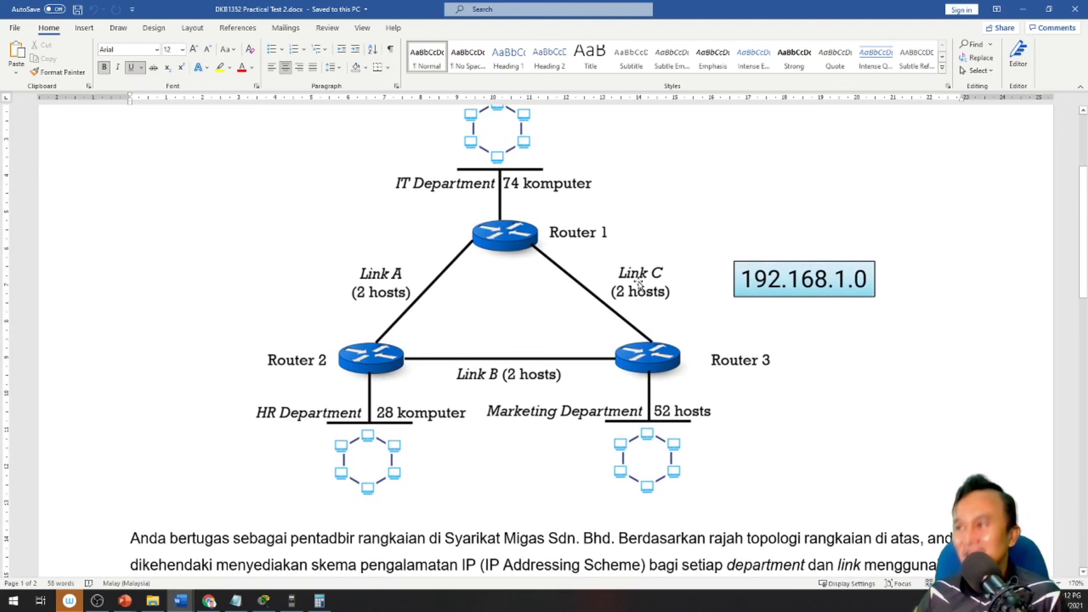
scroll(639, 283, "down", 10)
scroll(512, 474, "down", 6)
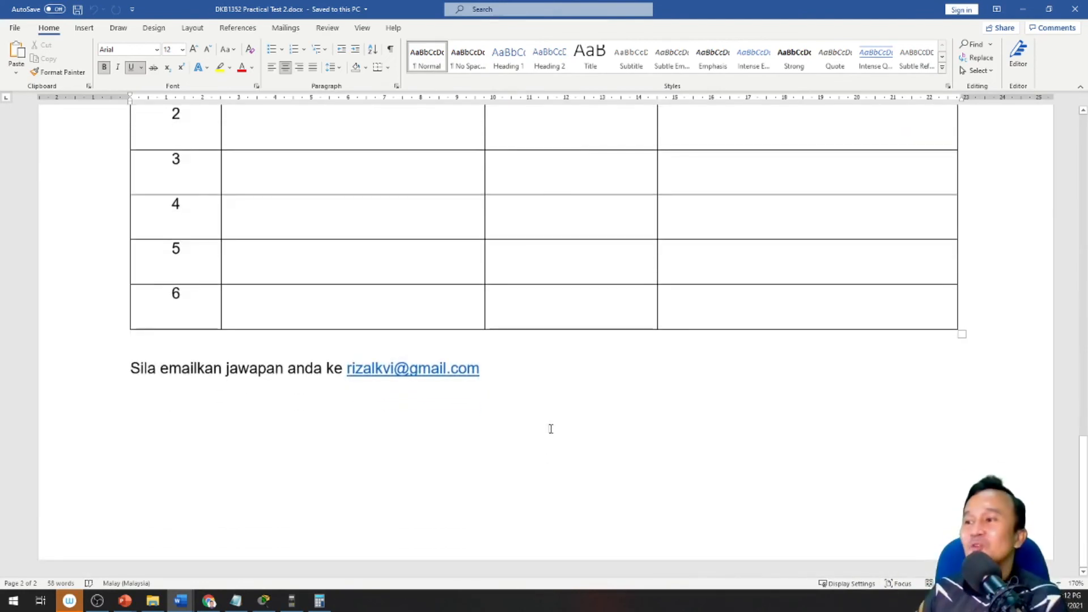
scroll(545, 425, "up", 7)
scroll(534, 411, "down", 5)
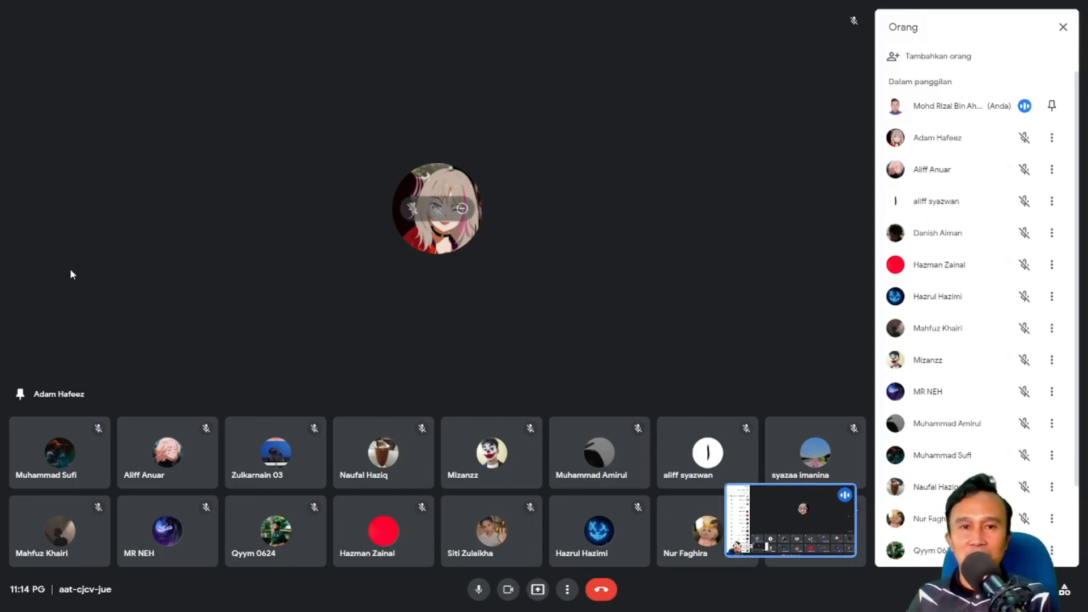
Switch back to the Meet call and look through the list of participants
left_click_drag(1077, 117, 1082, 158)
scroll(975, 318, "down", 1)
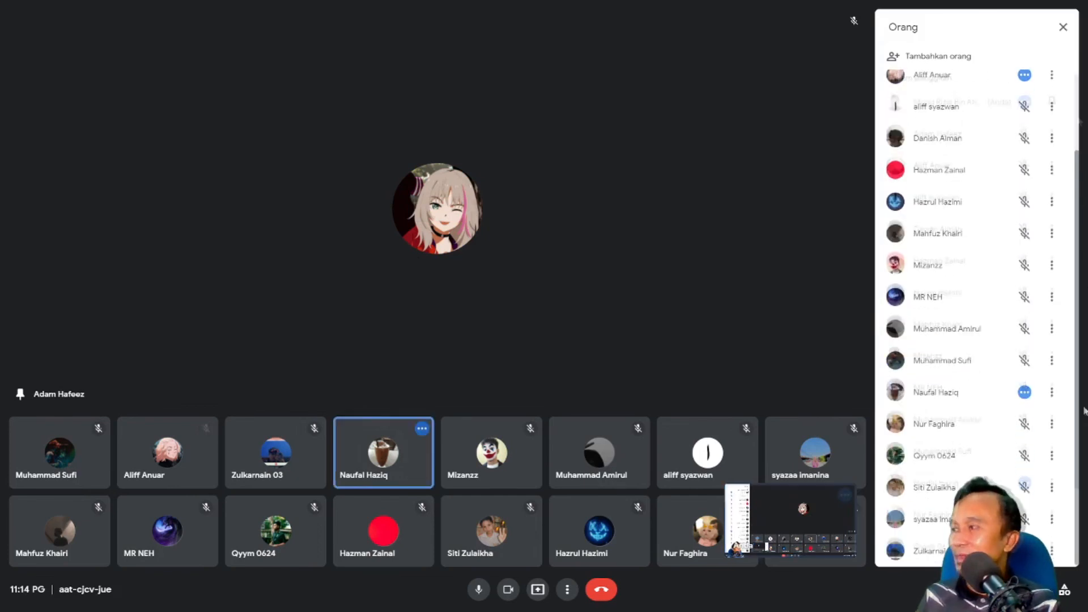
left_click_drag(1084, 398, 1082, 341)
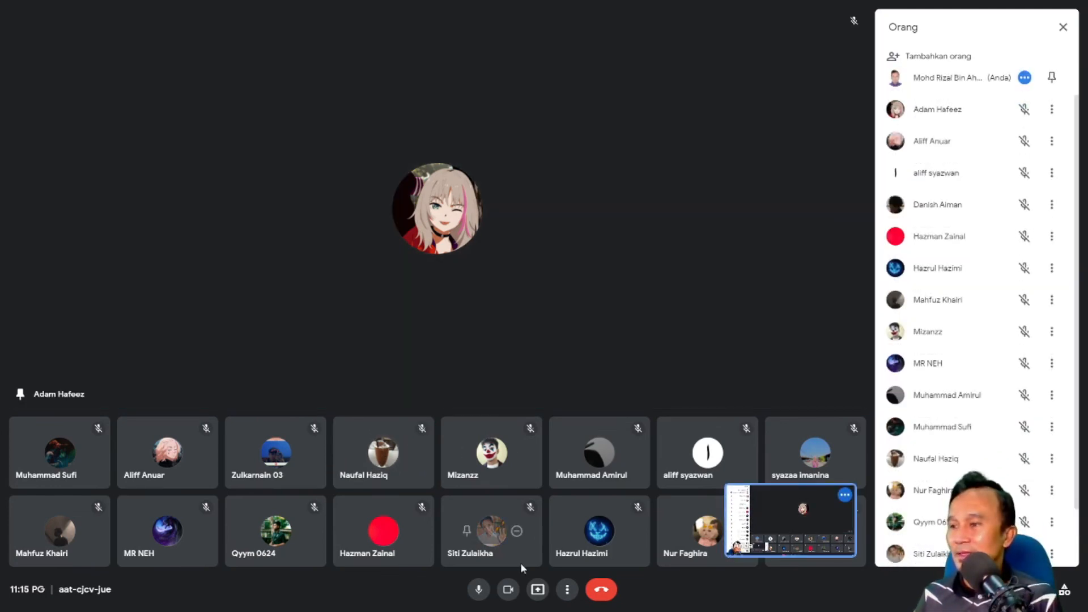